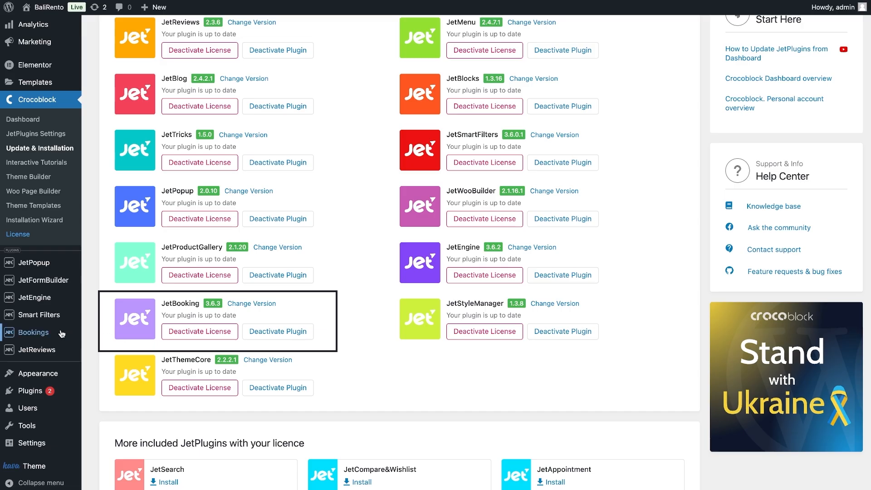
Launch the JetBooking Set Up wizard from the Bookings menu.
mouse_move(61, 334)
click(107, 368)
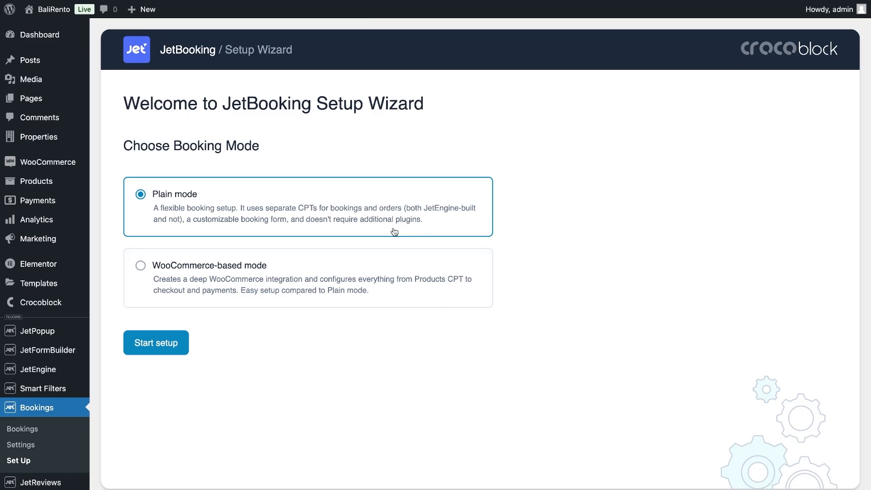
Start plain-mode setup with Properties as the booking post type and continue to orders.
click(175, 348)
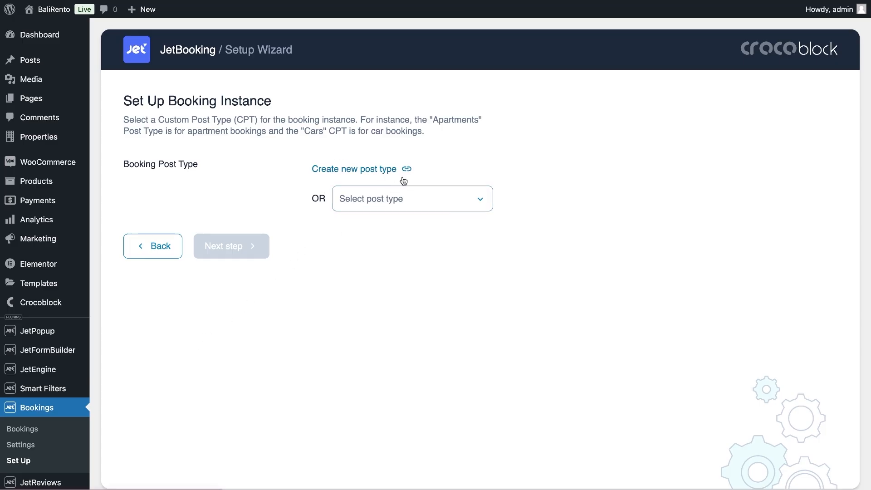
click(394, 198)
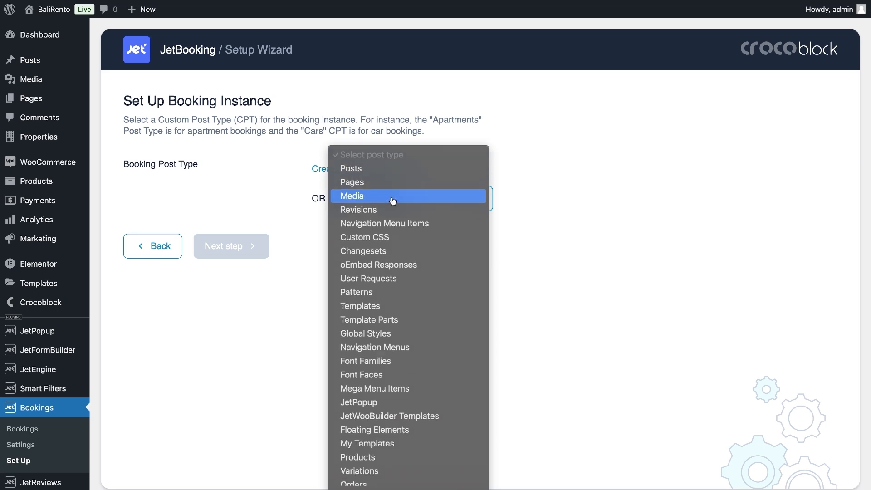
scroll(393, 201, down, 5)
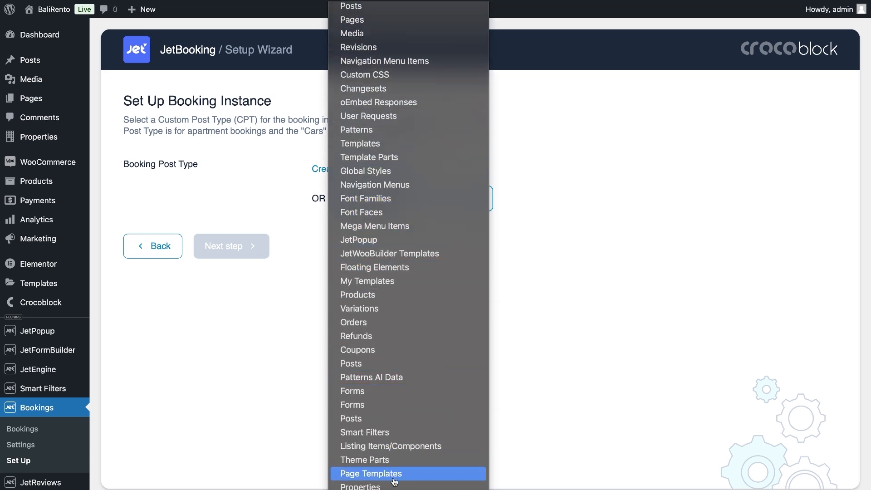
click(394, 485)
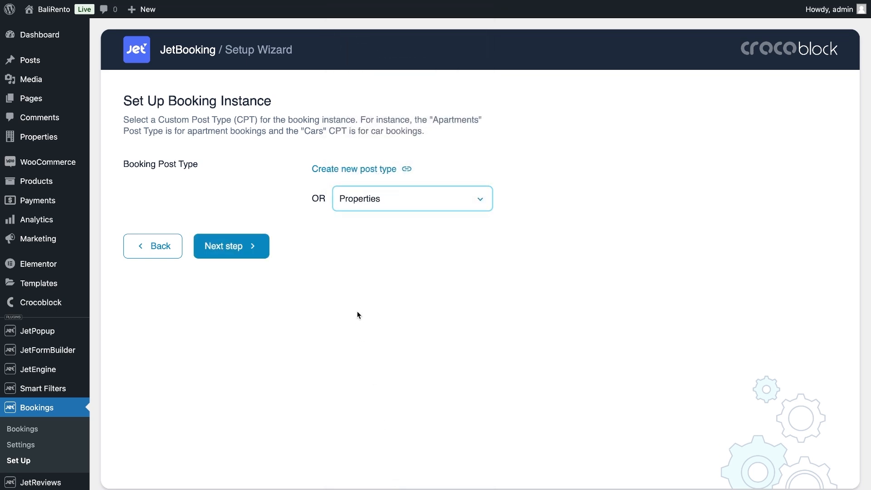
click(263, 257)
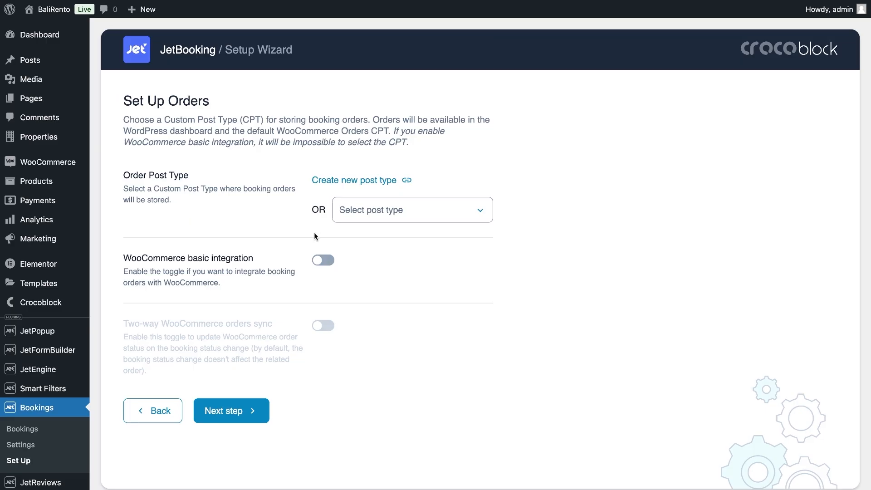
Enable WooCommerce basic integration and two-way WooCommerce orders sync, then continue.
click(322, 262)
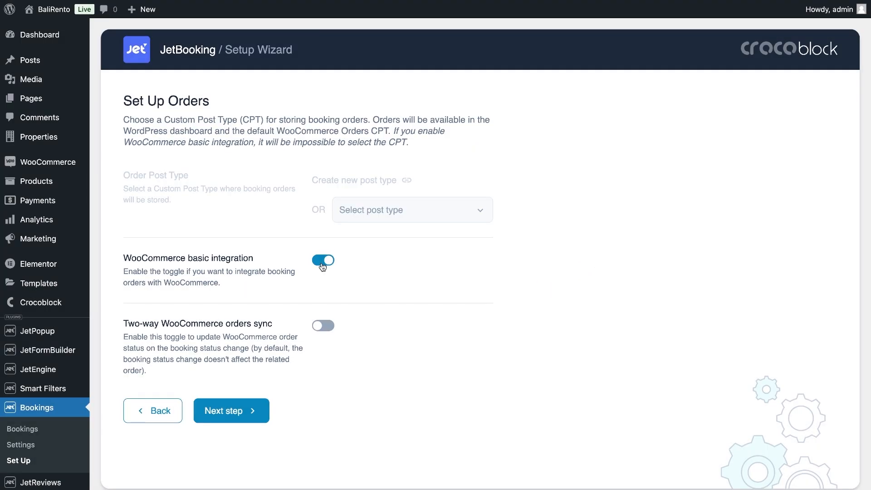
click(326, 327)
click(246, 412)
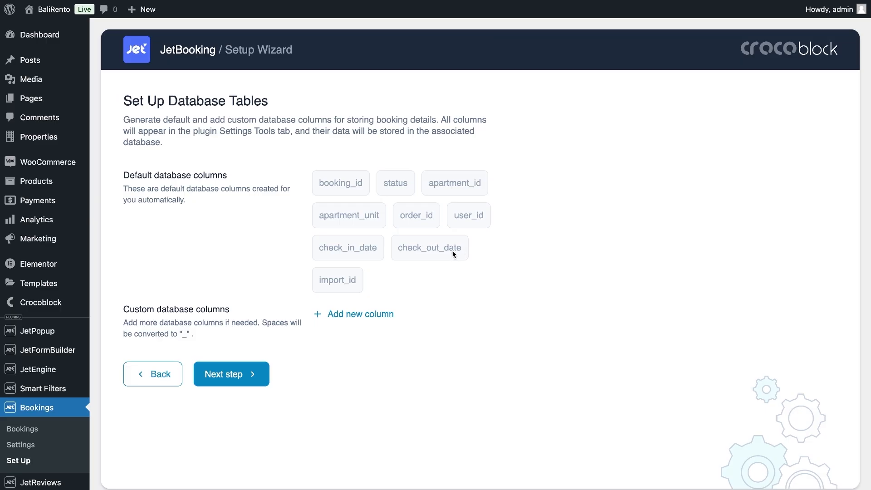
Add custom columns guest and additional_services_a.
click(373, 313)
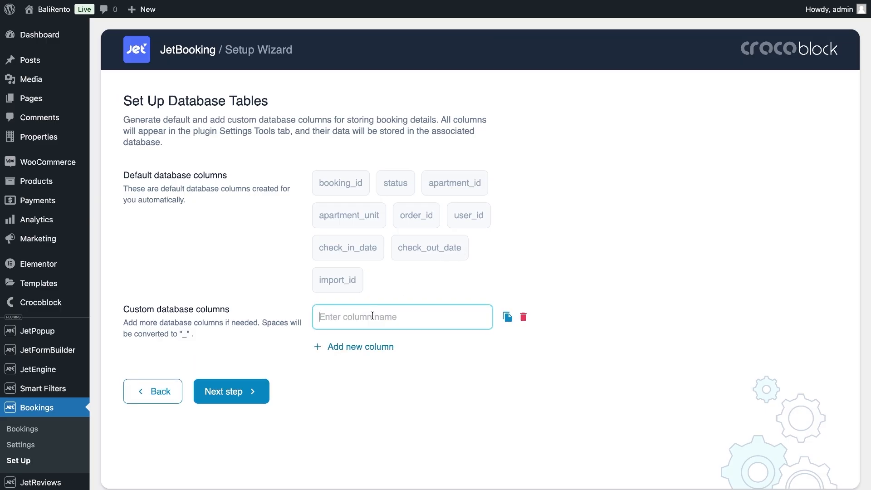
text(guest)
click(361, 346)
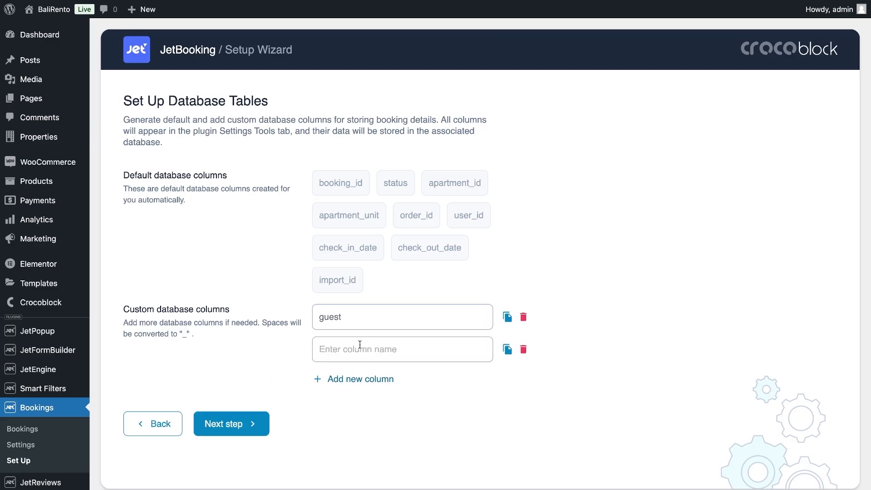
click(359, 345)
text(additional)
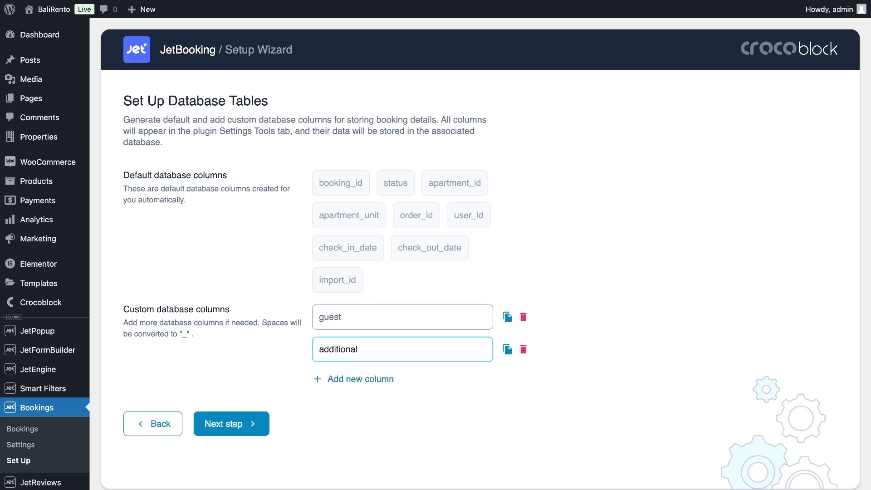
text(_services_a)
Duplicate the services column into additional_services_b and additional_services_c.
click(507, 349)
click(420, 382)
key(BackSpace)
key(BackSpace)
key(BackSpace)
key(BackSpace)
key(BackSpace)
key(BackSpace)
text(b)
click(508, 382)
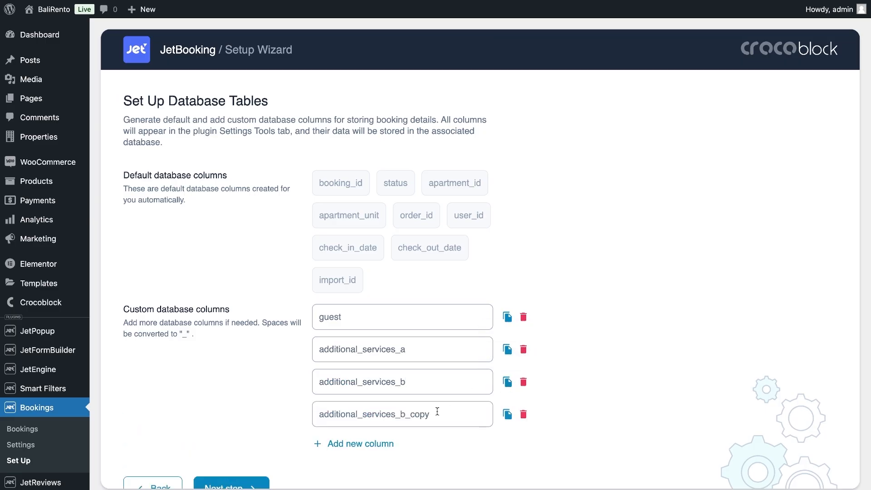
click(433, 414)
key(BackSpace)
key(BackSpace)
key(BackSpace)
key(BackSpace)
key(BackSpace)
key(BackSpace)
text(c)
Add a total column and continue to Booking Form Settings.
scroll(376, 422, down, 1)
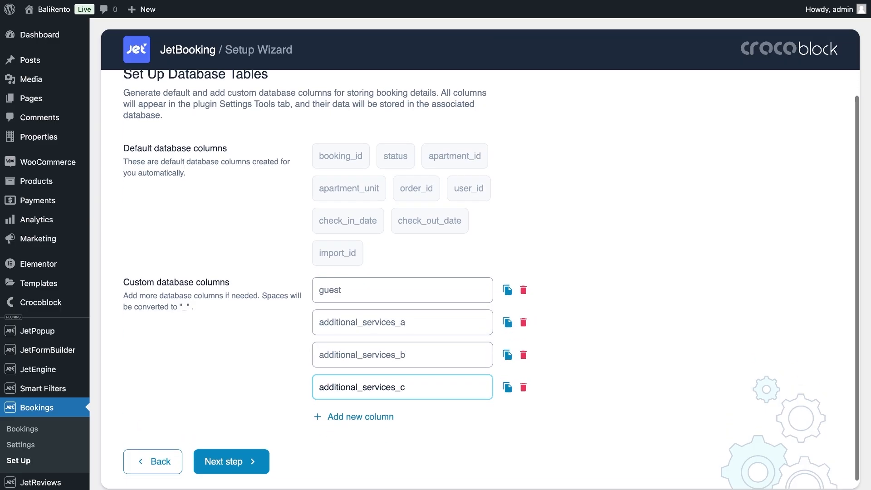
click(375, 417)
text(total)
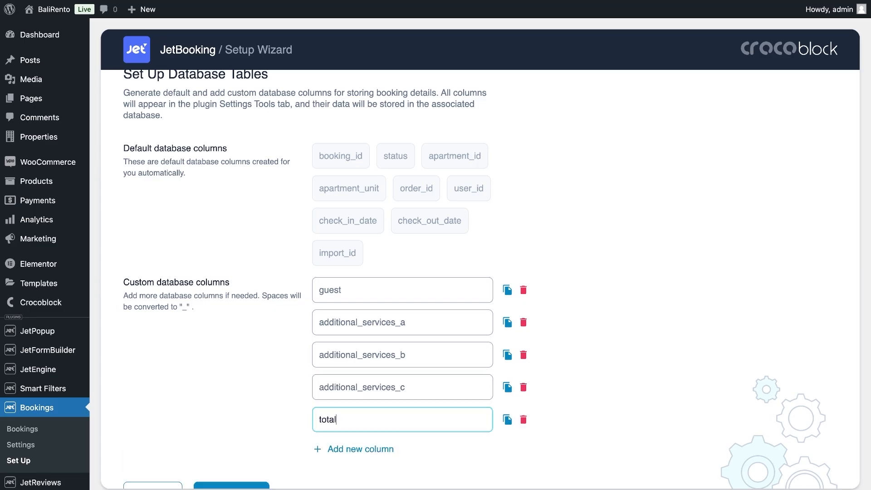
click(252, 401)
scroll(251, 401, down, 1)
click(246, 453)
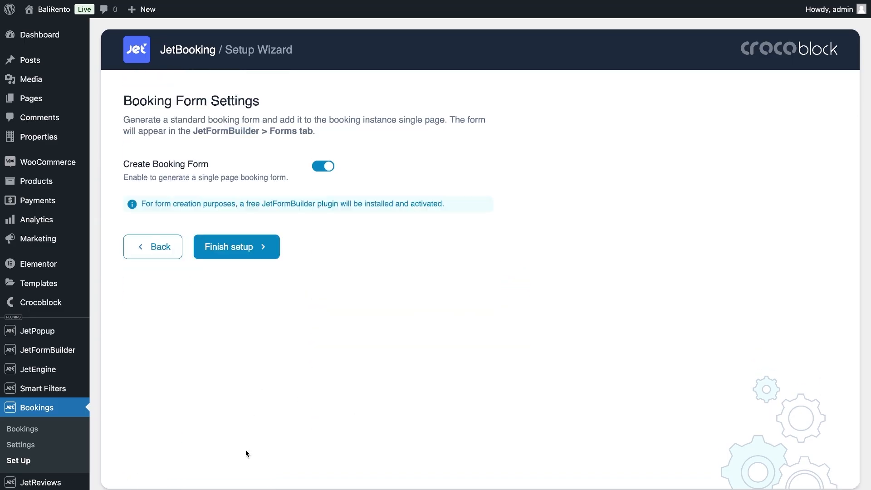
Finish the setup wizard with Create Booking Form left on.
scroll(271, 329, down, 1)
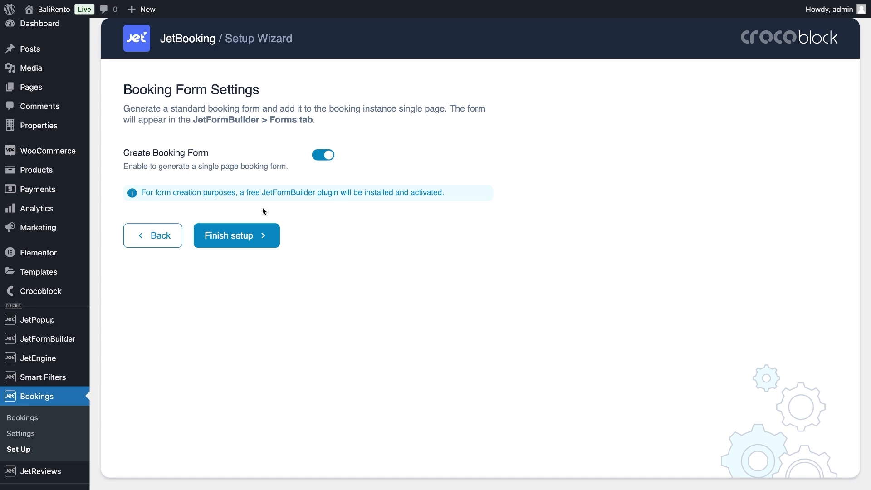
click(332, 157)
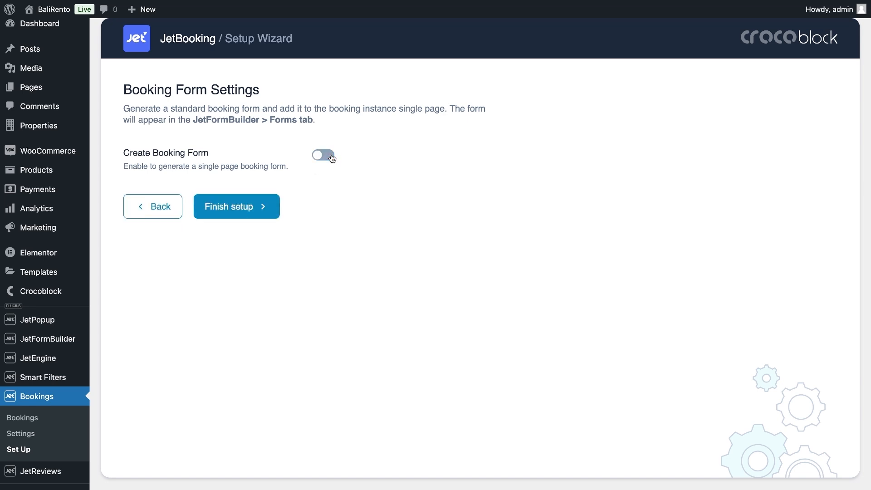
click(330, 157)
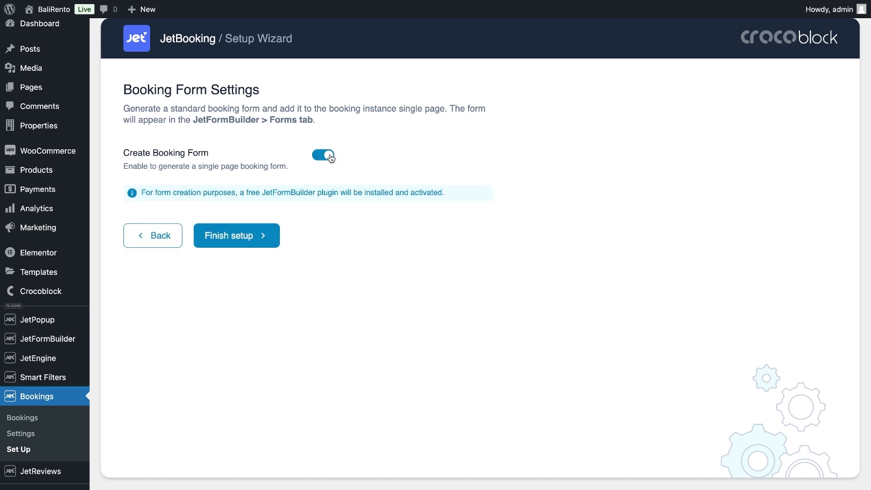
click(260, 237)
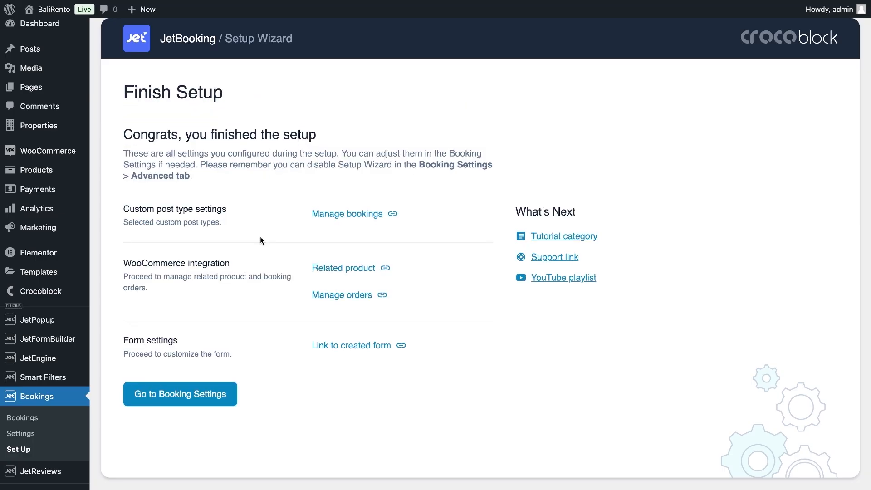
Check the related WooCommerce booking product, then open Booking Settings at the Labels section.
click(360, 221)
click(340, 268)
click(210, 393)
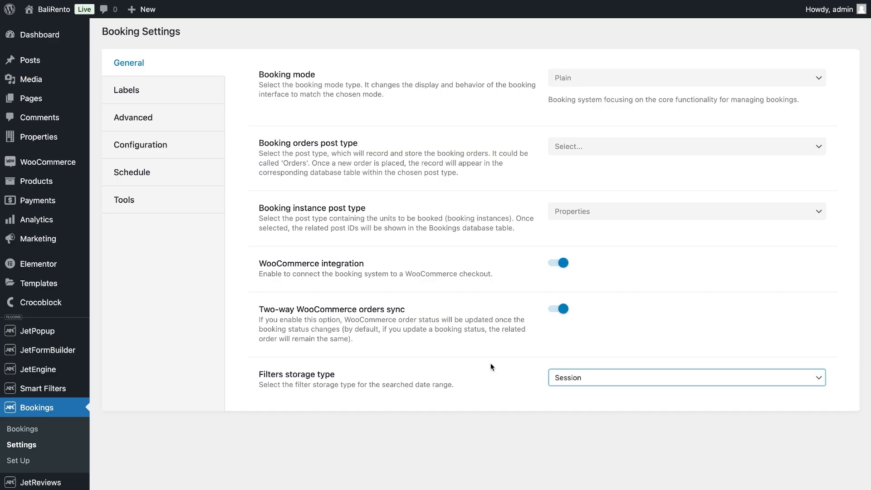
click(177, 100)
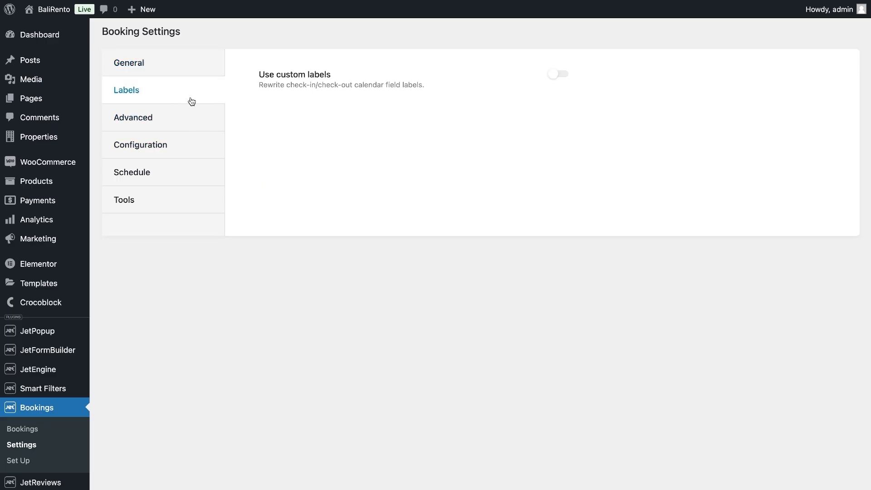
Preview the custom calendar labels, leave them off, and view the Advanced settings.
click(554, 77)
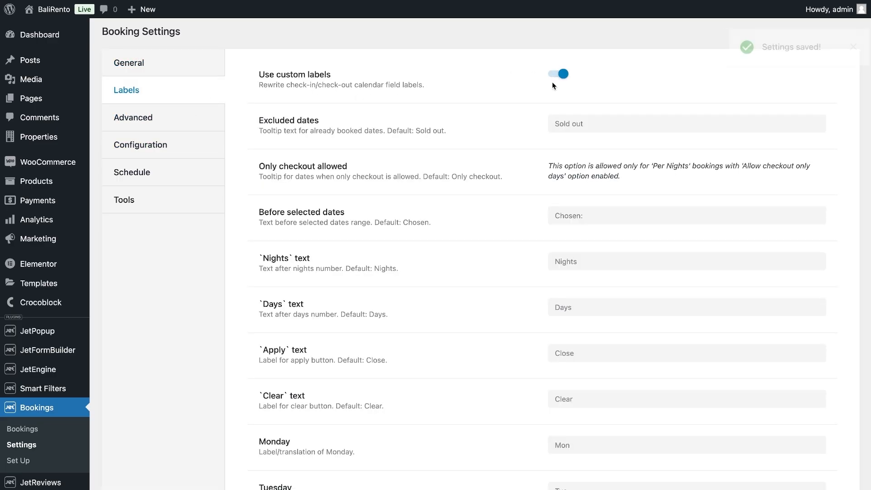
scroll(517, 185, down, 10)
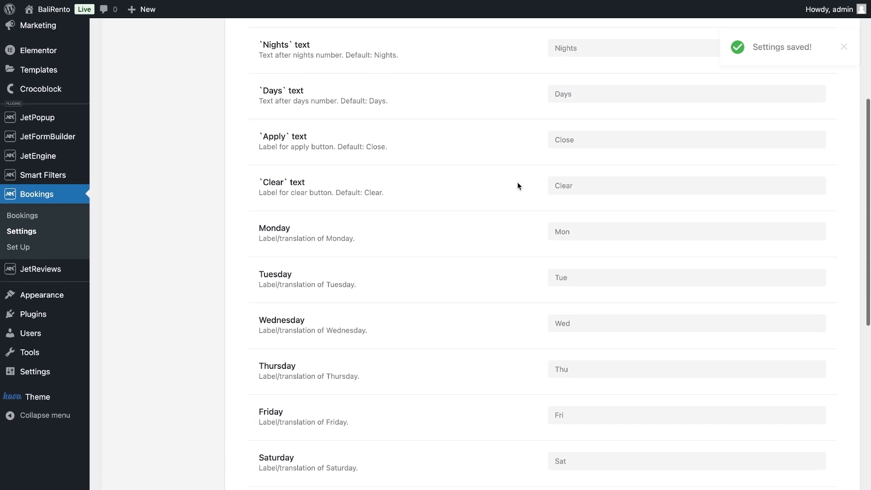
scroll(517, 185, down, 2)
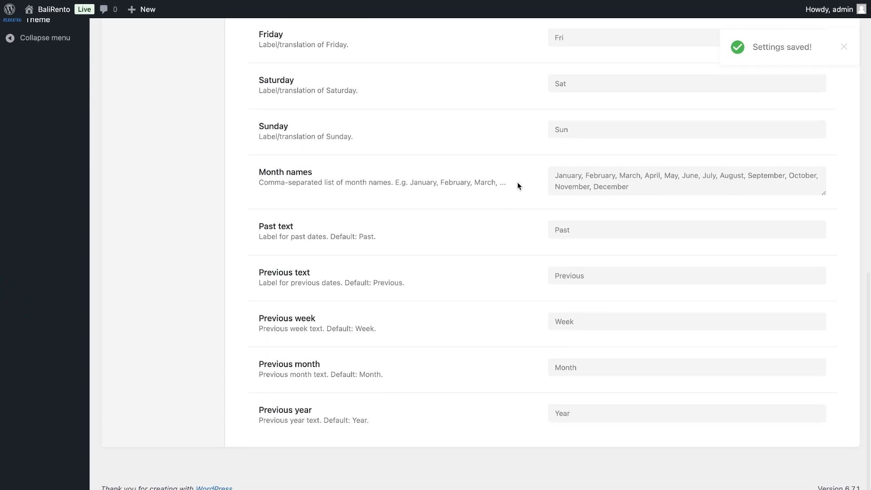
scroll(517, 186, up, 10)
scroll(517, 185, up, 3)
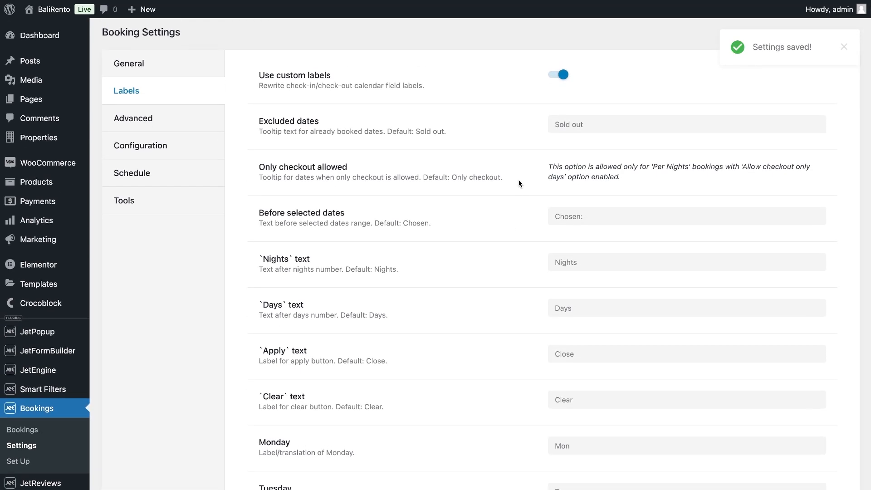
click(561, 75)
click(203, 124)
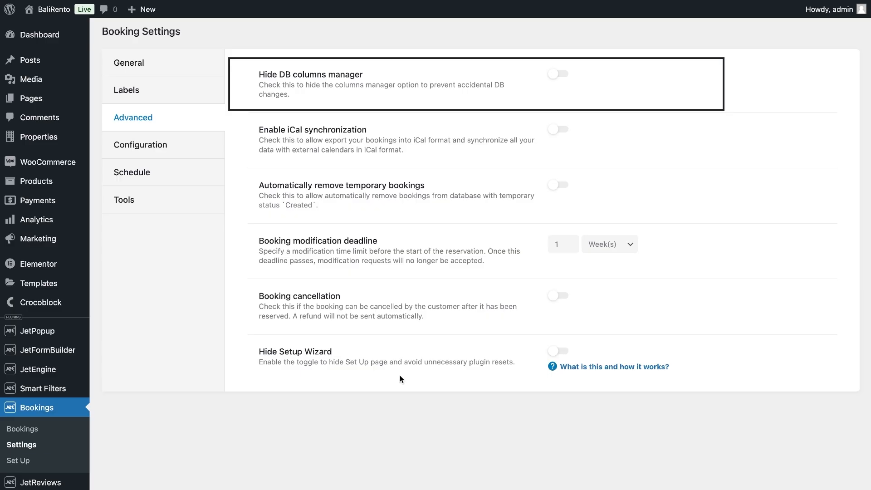
scroll(400, 376, down, 1)
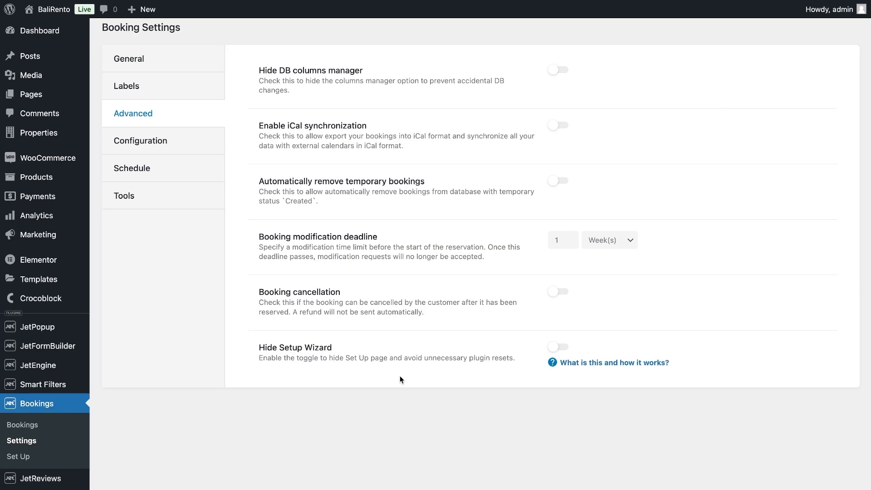
Keep the Per Night booking period and set Max days to 7.
click(211, 148)
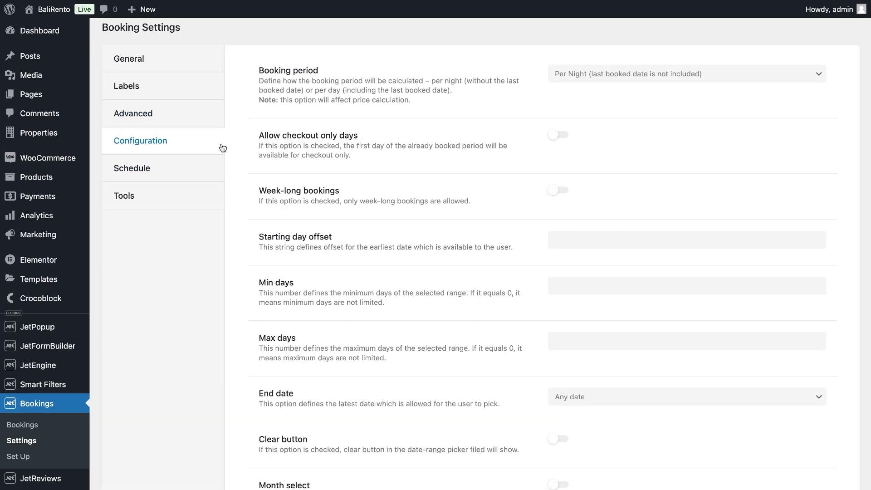
click(585, 80)
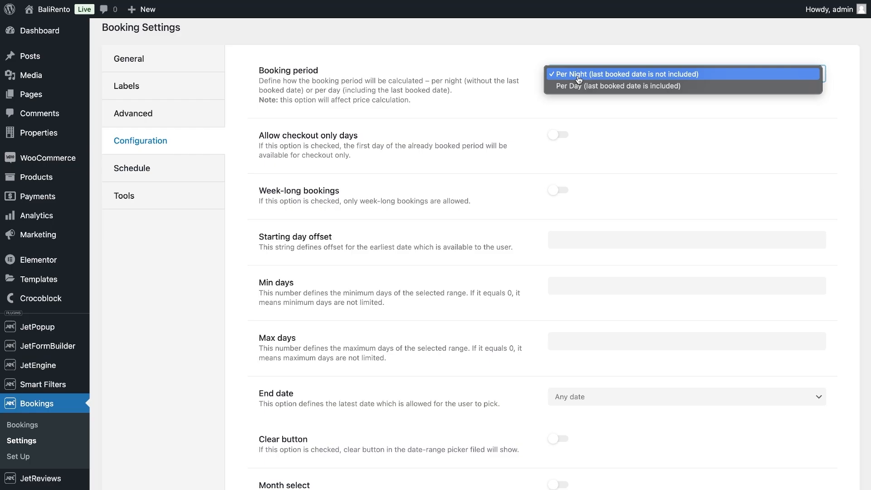
click(578, 80)
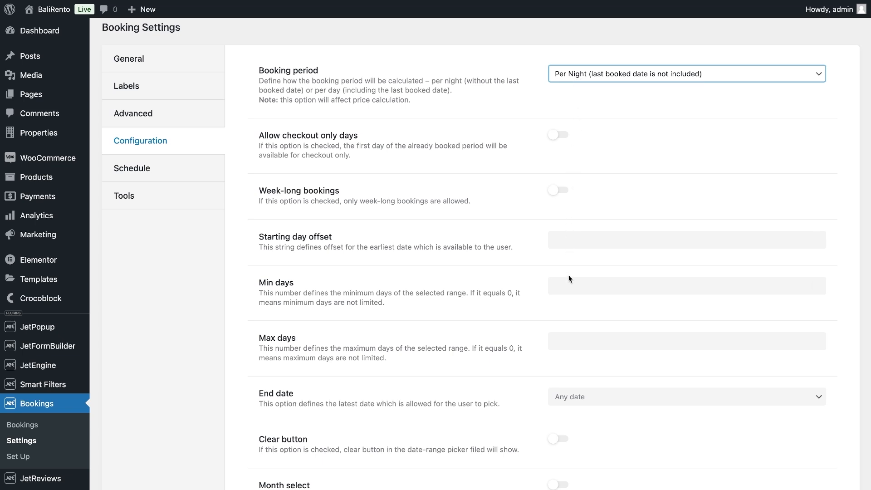
click(571, 287)
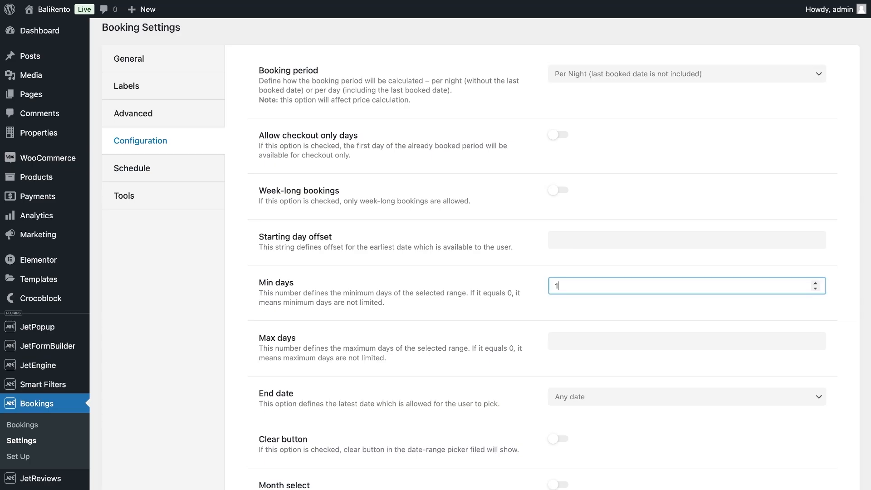
click(574, 349)
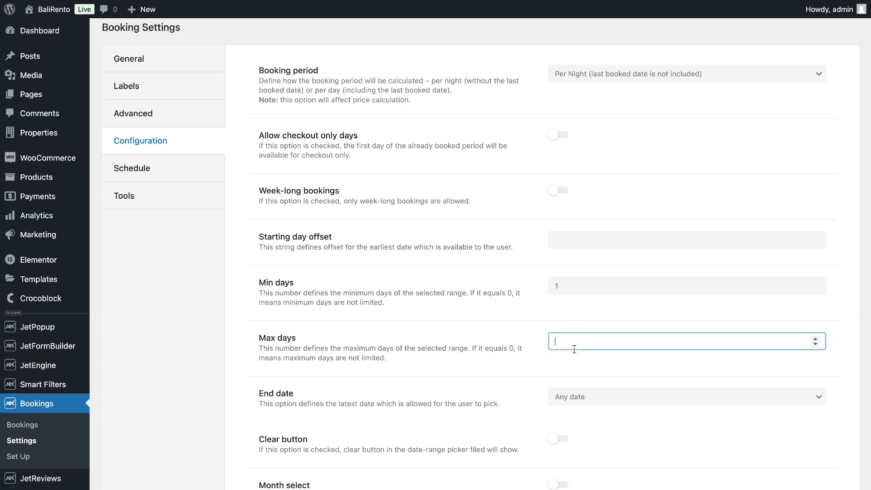
text(7)
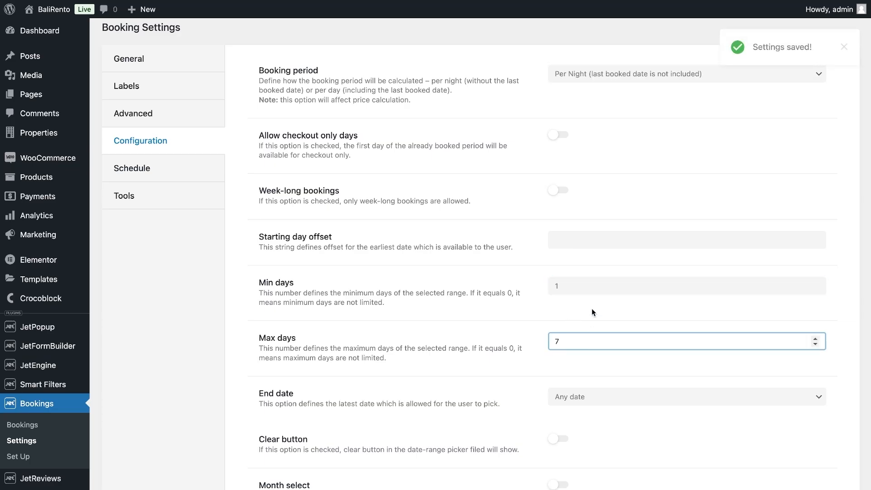
click(592, 309)
scroll(590, 311, down, 3)
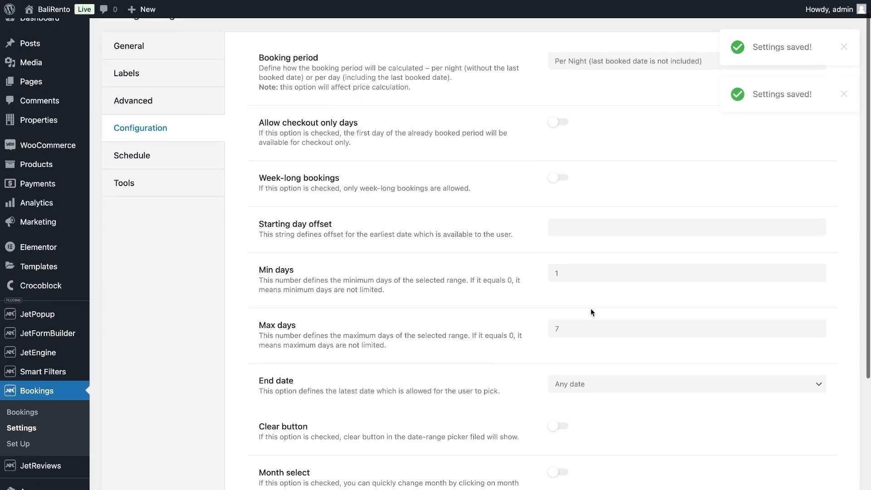
scroll(591, 308, down, 3)
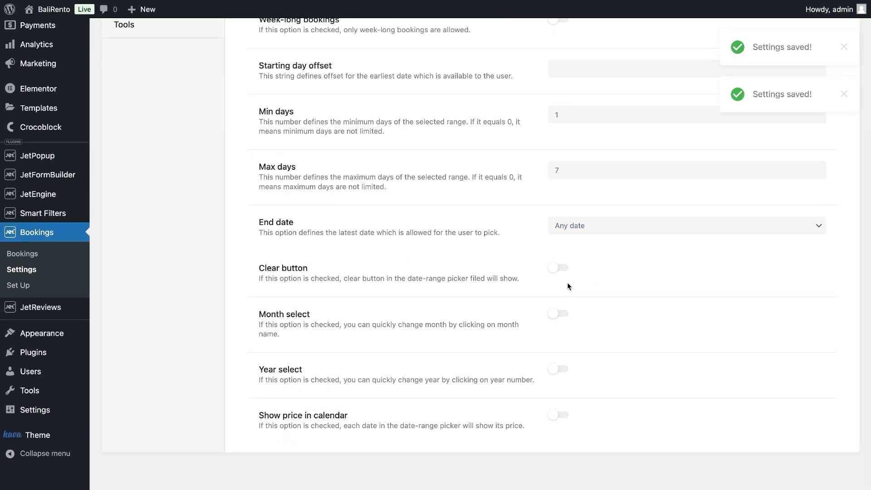
Enable the clear button, month select and price display in the calendar.
click(559, 269)
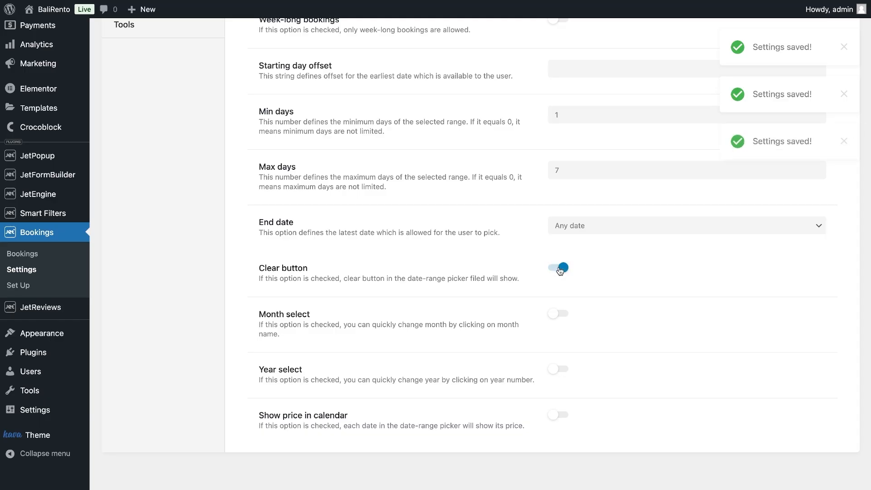
click(562, 317)
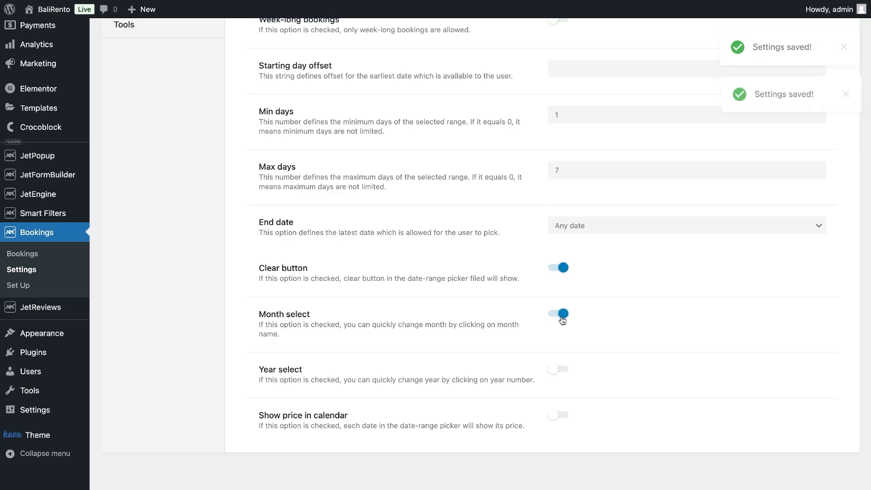
click(561, 417)
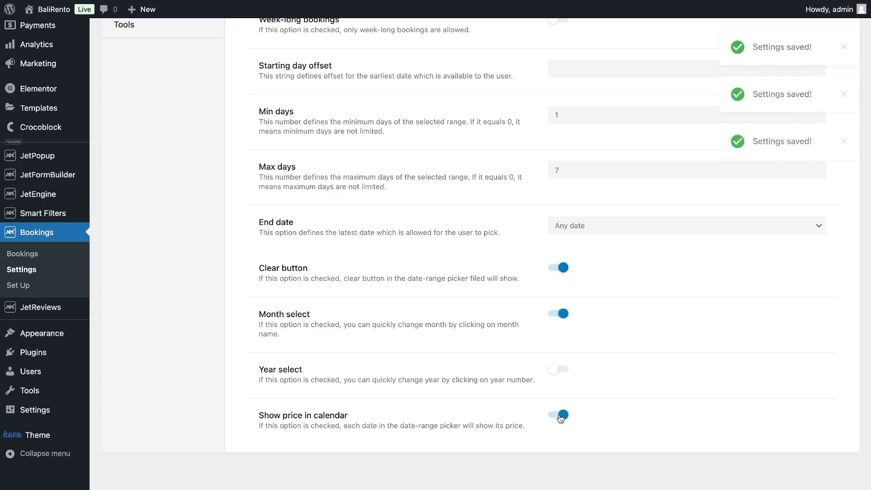
scroll(578, 404, up, 5)
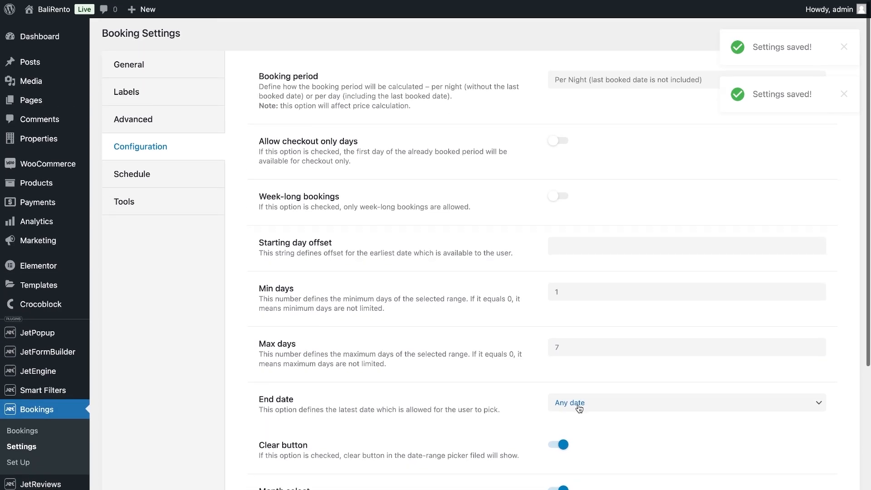
Allow check-in Monday through Friday in the Schedule settings.
click(204, 171)
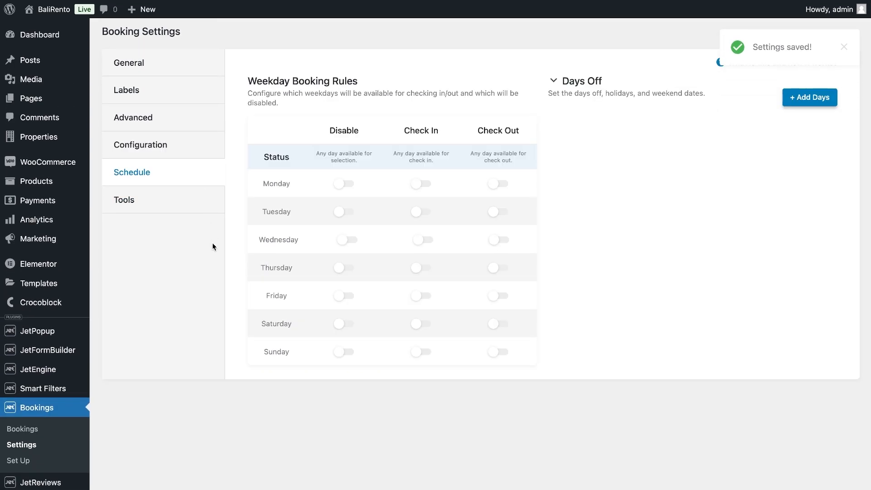
click(421, 183)
click(421, 212)
click(422, 247)
click(421, 274)
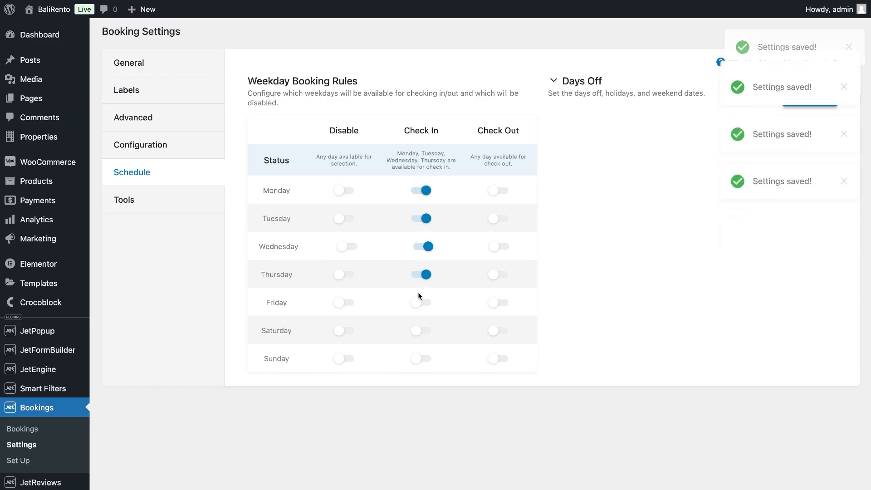
click(420, 301)
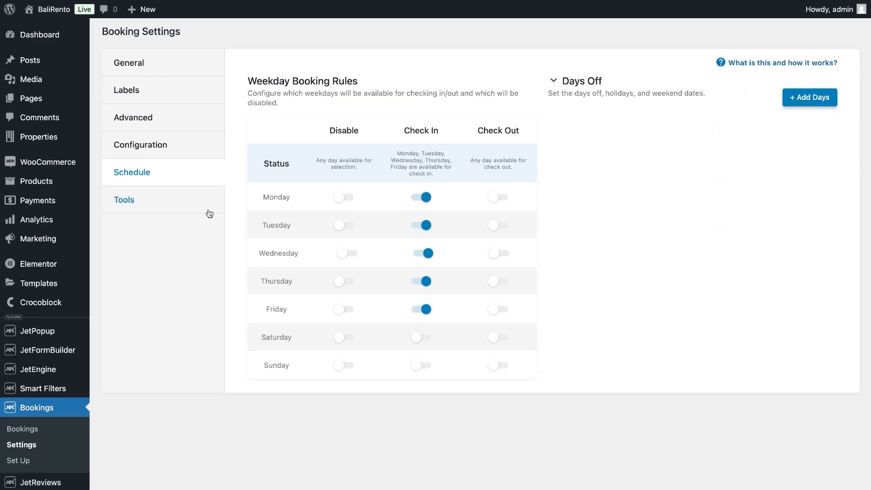
click(208, 200)
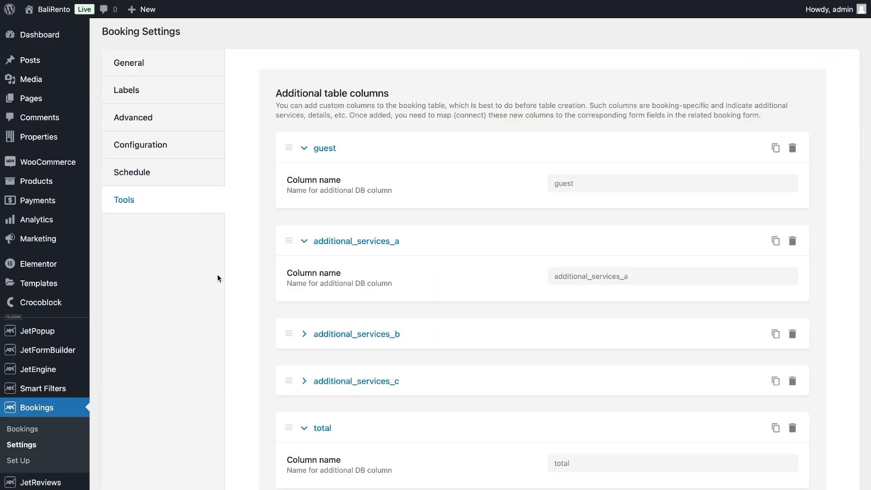
Update the booking tables with the custom columns, then go to the Properties list.
click(318, 330)
scroll(317, 336, down, 1)
scroll(318, 333, down, 5)
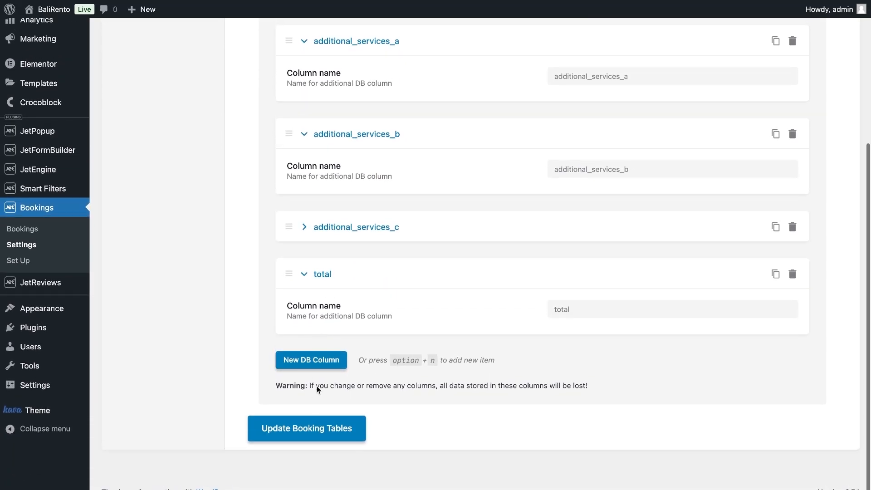
click(322, 430)
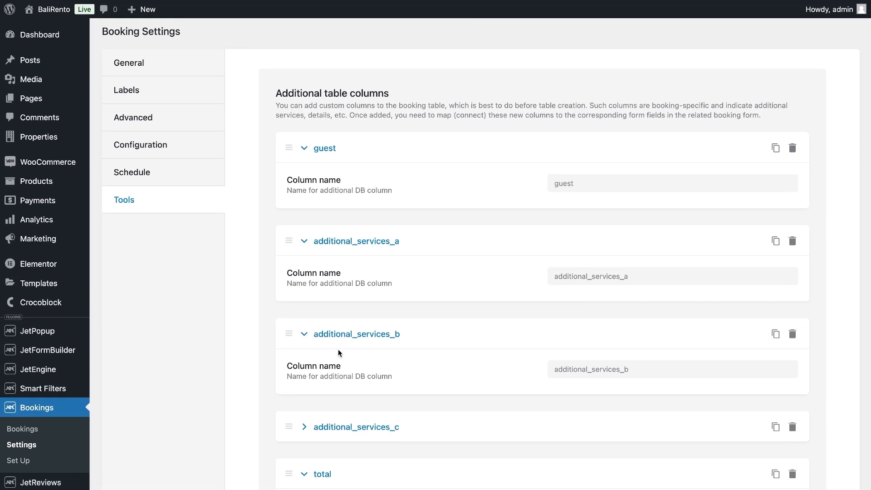
click(54, 143)
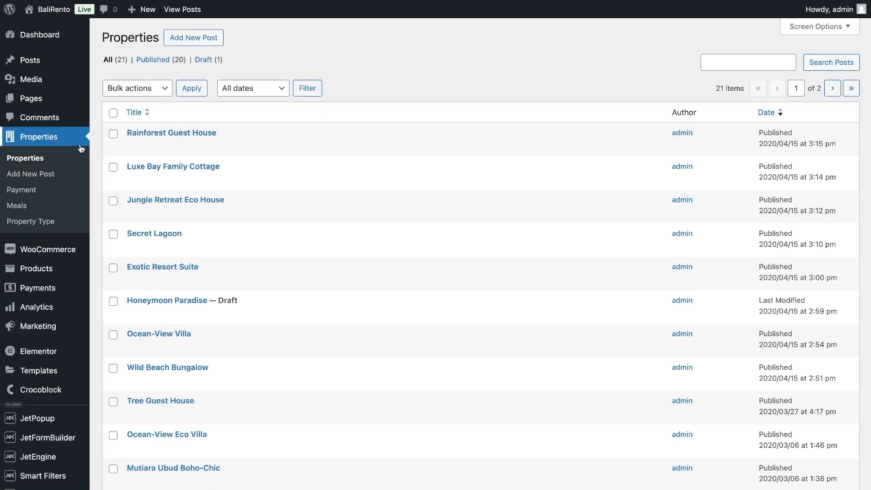
Change Rainforest Guest House's price per night from 24 to 30.
click(139, 150)
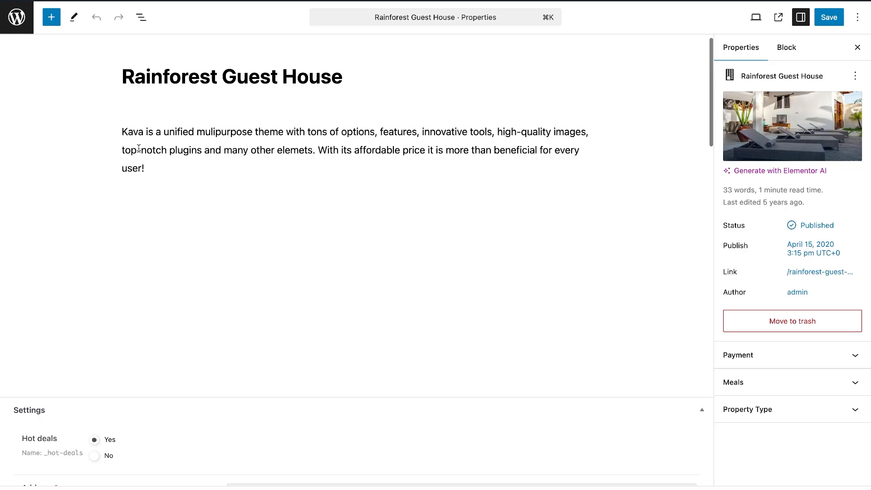
scroll(138, 148, down, 20)
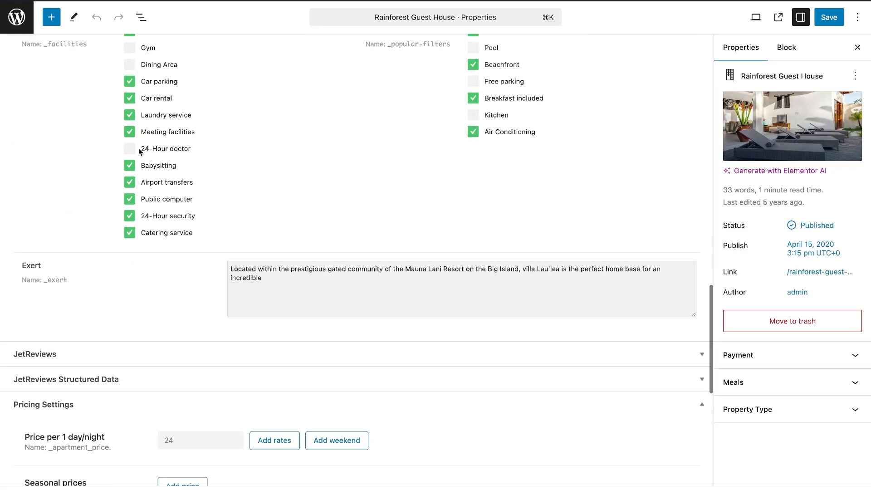
scroll(139, 151, down, 5)
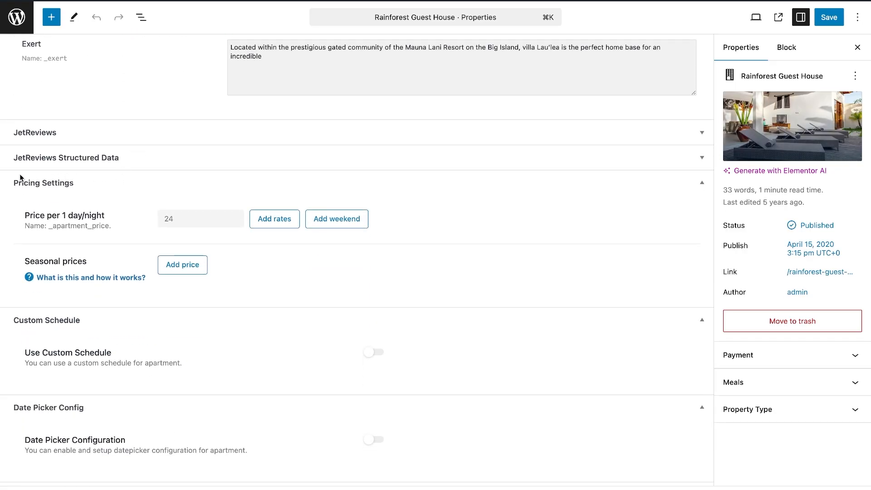
scroll(18, 172, down, 2)
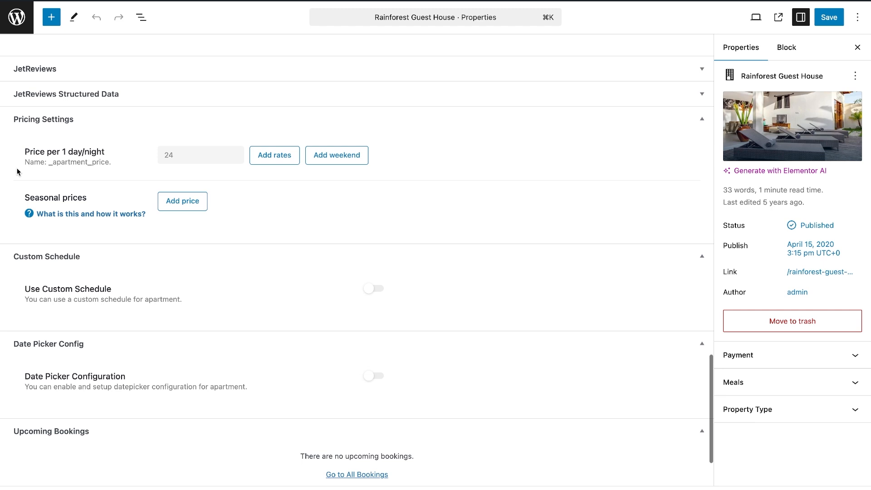
drag(190, 155, 151, 159)
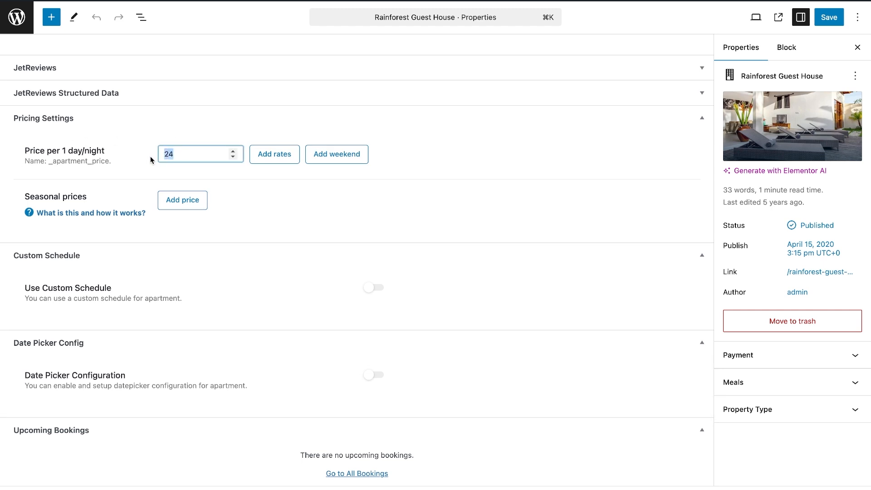
text(30)
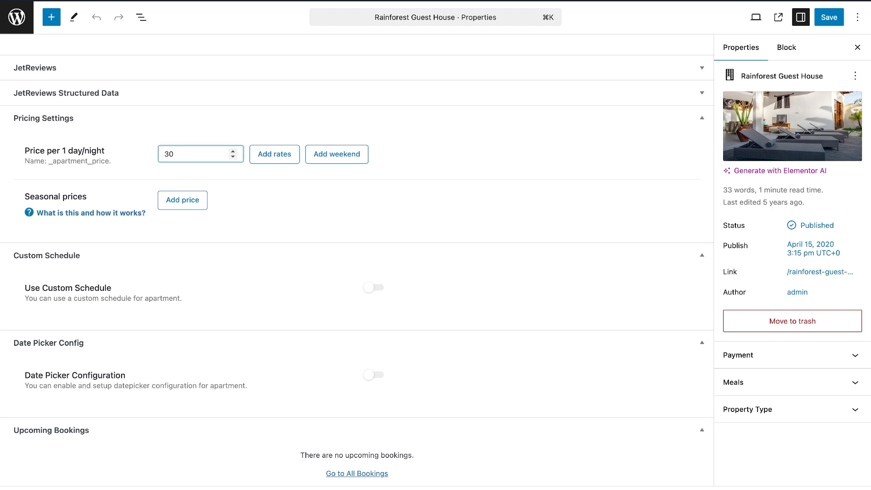
click(276, 154)
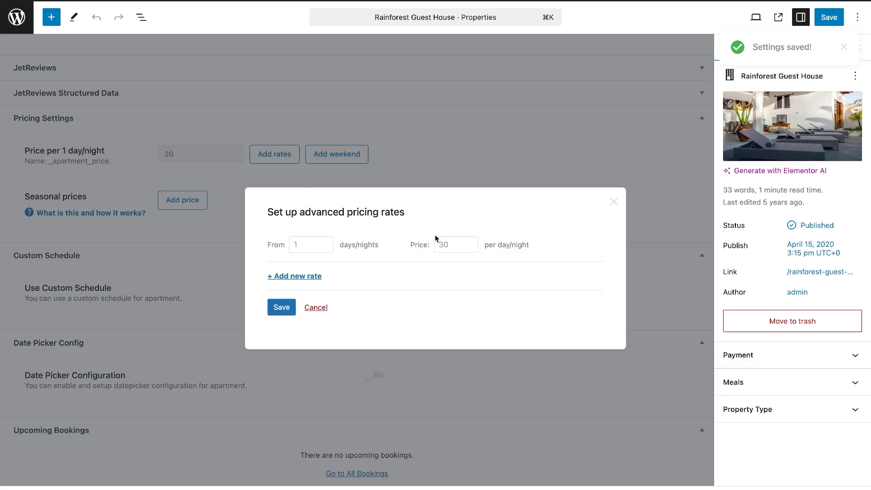
Add then delete a second rate, save the single 30 rate, and open weekend pricing.
click(293, 275)
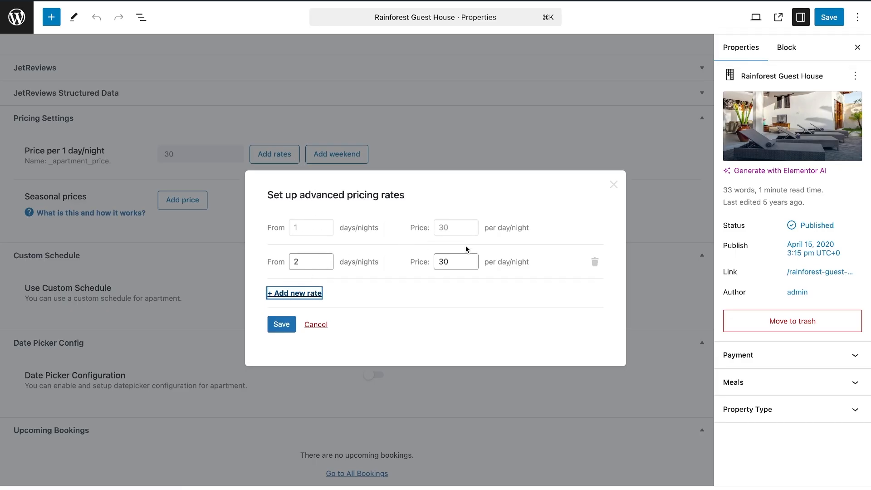
click(468, 259)
text(,2)
click(470, 265)
click(470, 265)
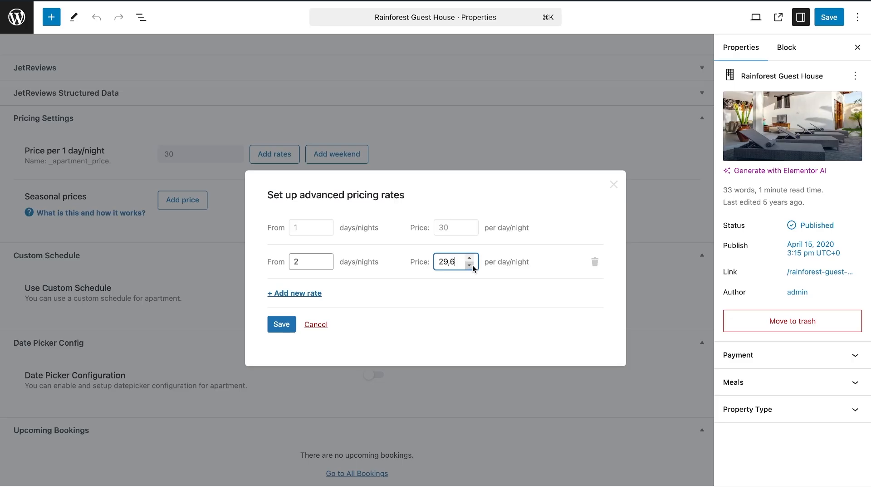
click(594, 262)
click(519, 53)
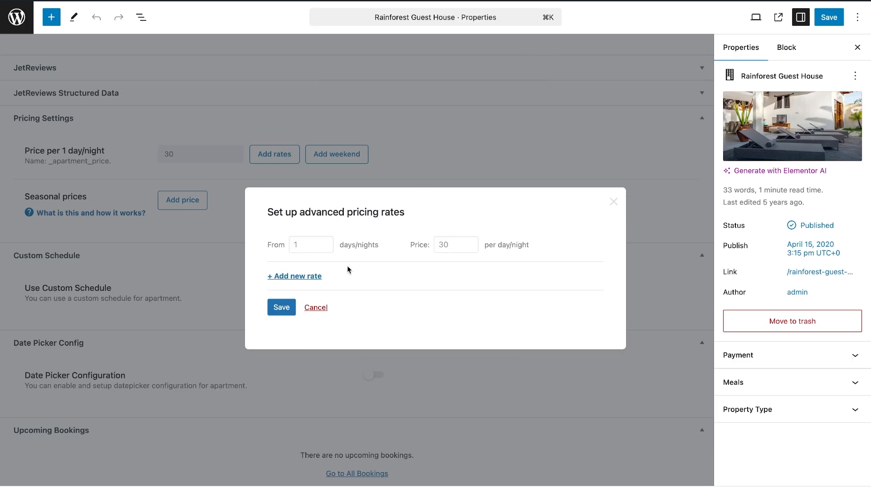
click(281, 308)
click(334, 155)
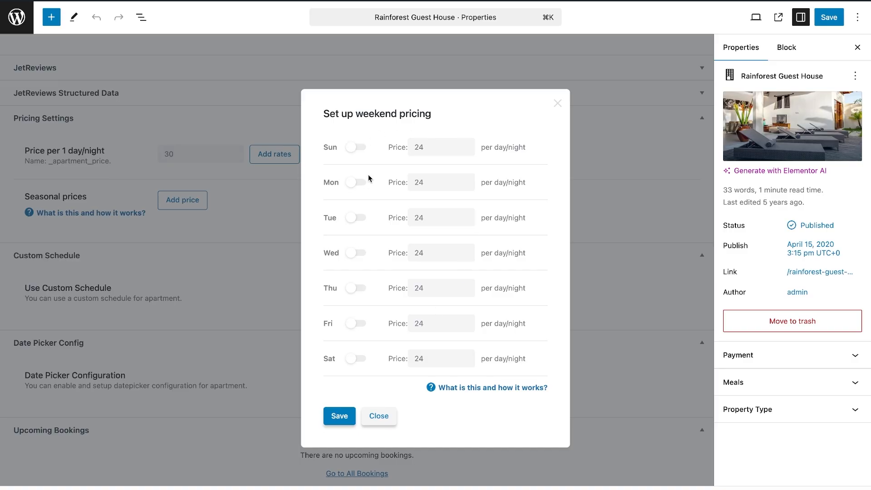
Set separate weekend prices of 35 for Sunday and 18 for Saturday, save, and add a seasonal price entry.
click(357, 148)
click(353, 360)
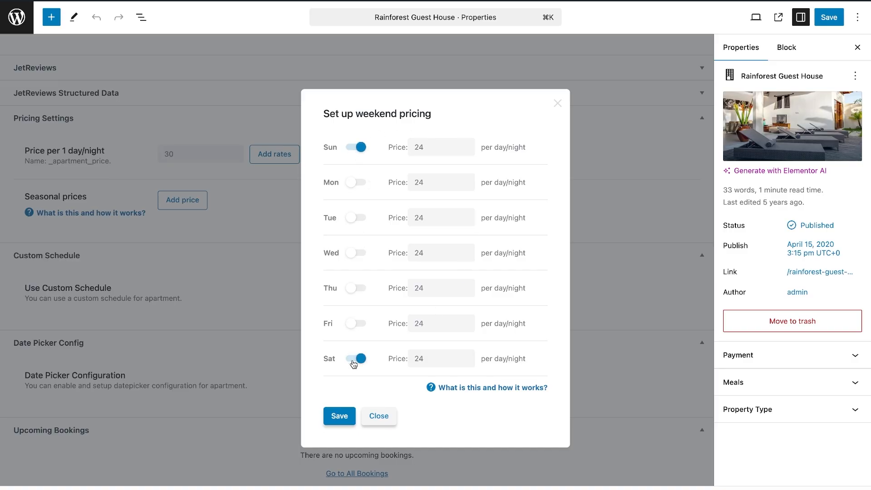
click(428, 145)
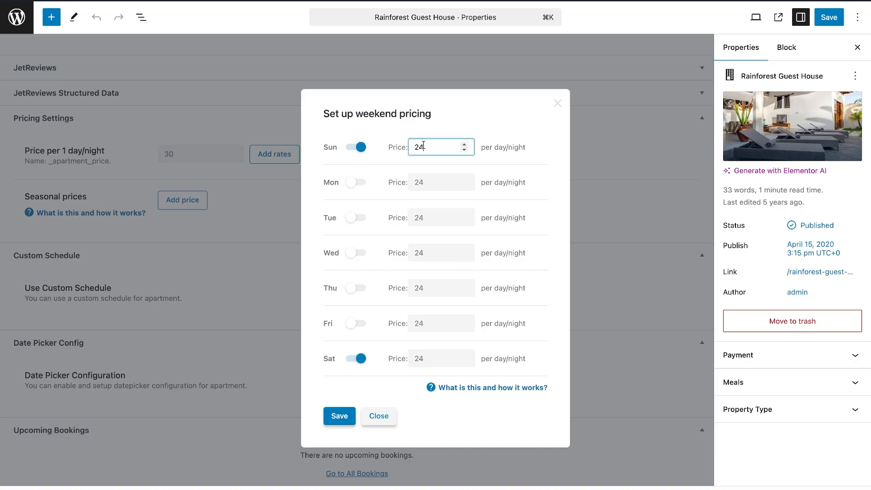
drag(428, 146, 406, 147)
text(35)
drag(429, 358, 407, 359)
text(18)
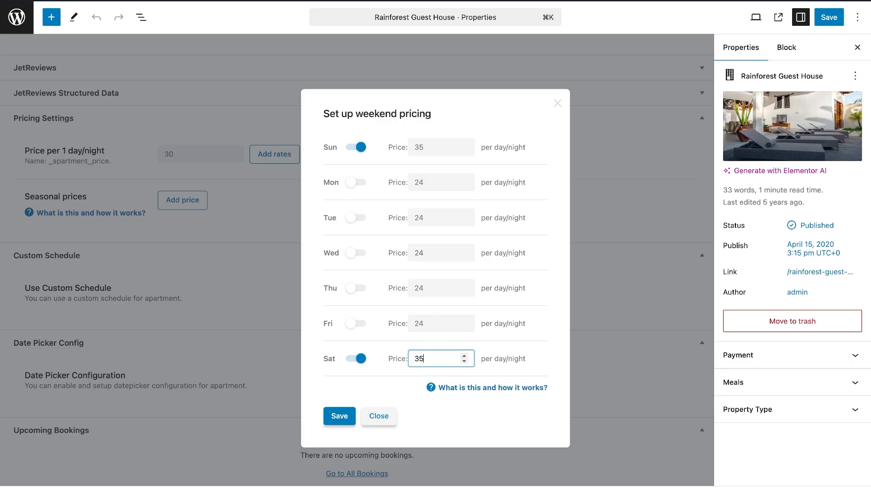
click(341, 417)
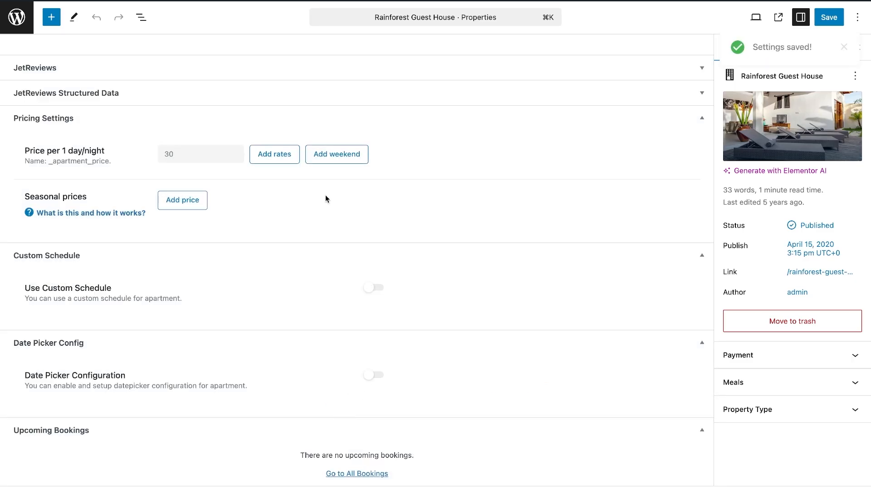
click(194, 200)
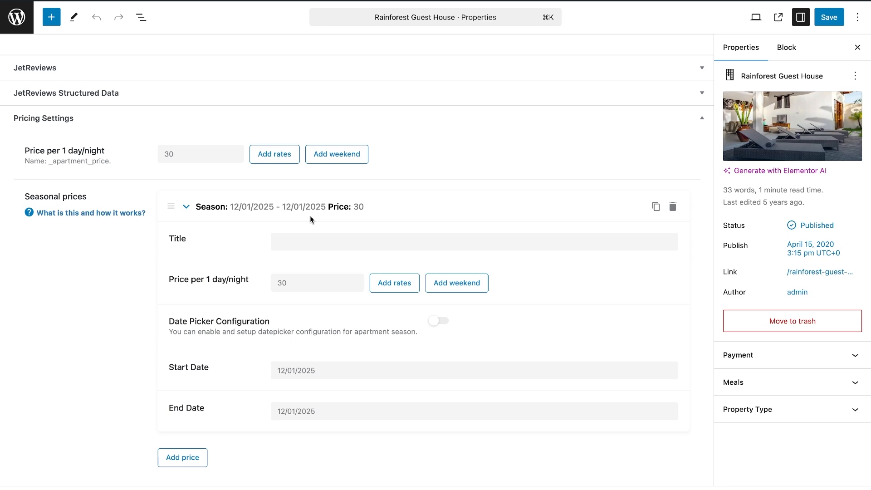
Delete the new season entry, then switch the property's custom schedule on and back off.
click(672, 207)
click(668, 187)
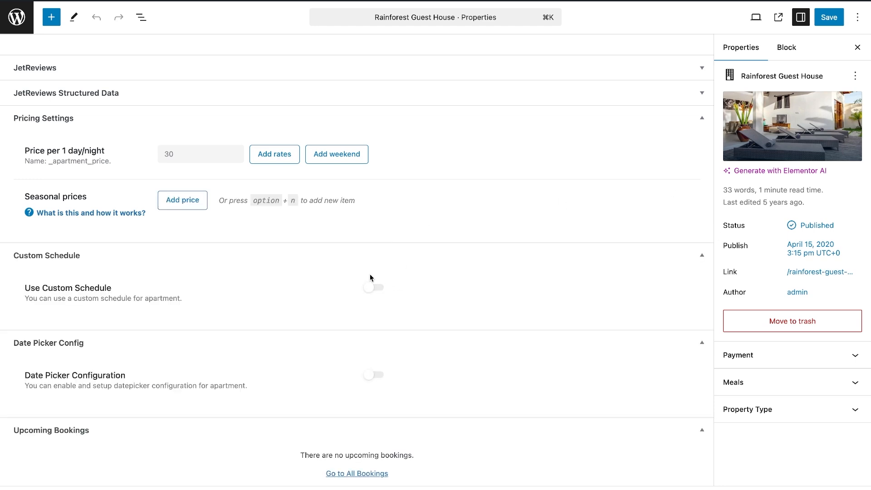
click(372, 287)
scroll(370, 288, down, 2)
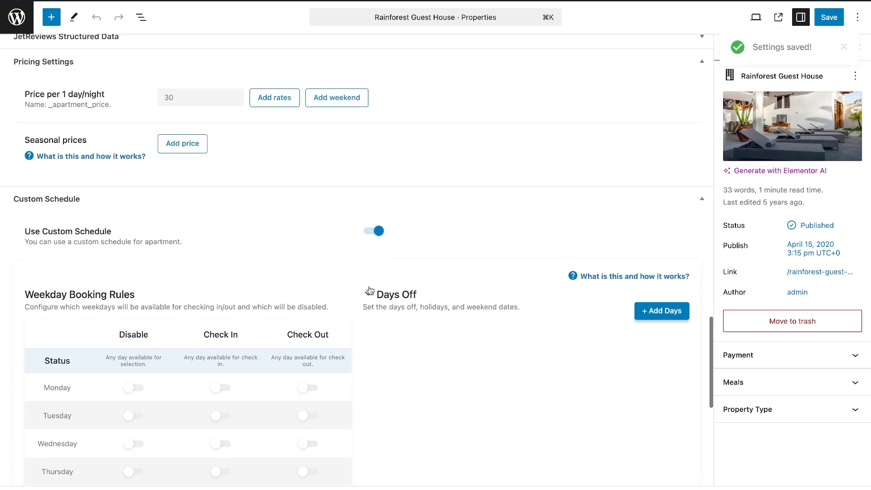
scroll(370, 290, down, 1)
click(379, 185)
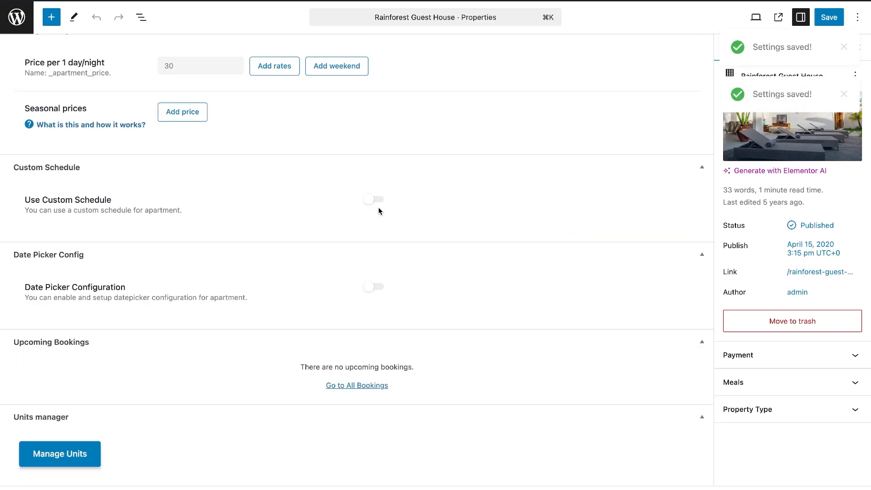
Switch the Date Picker Config on and then back off.
click(372, 287)
scroll(372, 287, down, 4)
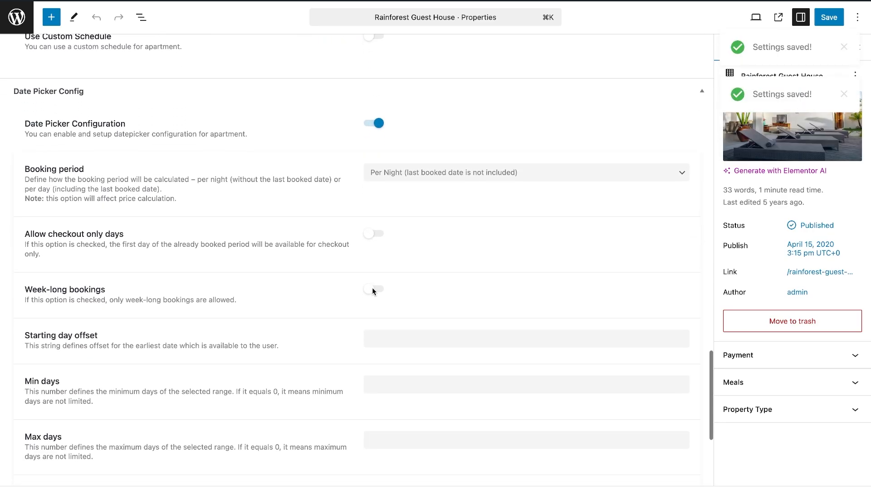
click(381, 119)
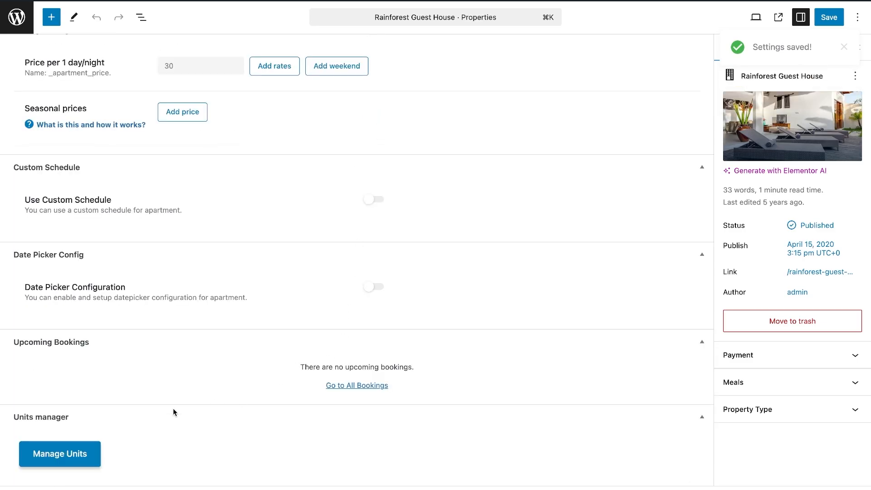
Review the property's Manage Units section and save the Rainforest Guest House settings.
click(86, 451)
scroll(112, 415, down, 3)
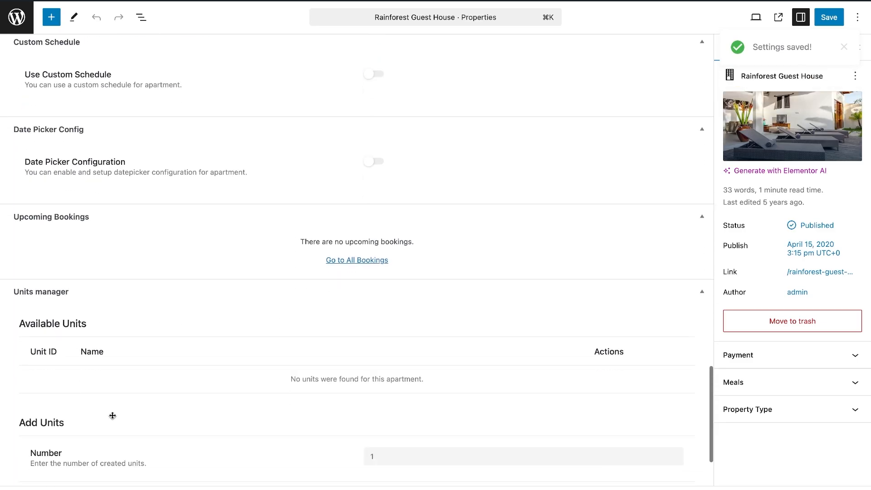
scroll(113, 416, down, 3)
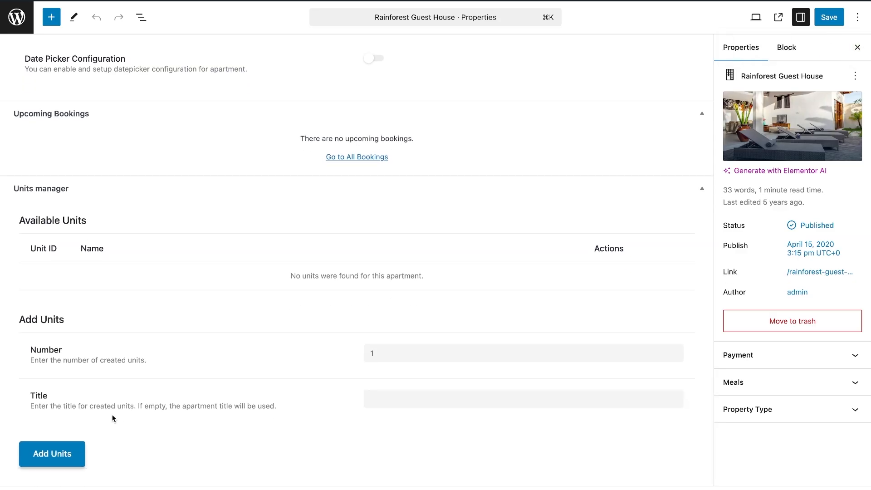
scroll(552, 303, up, 7)
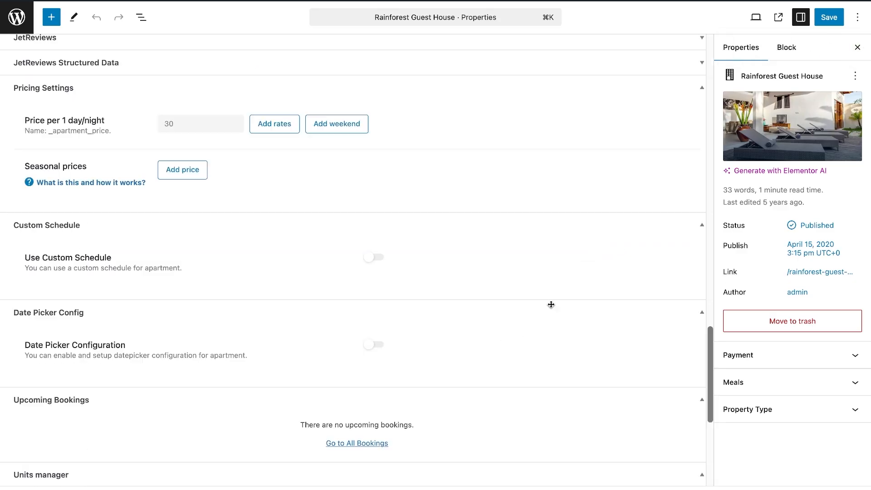
click(829, 22)
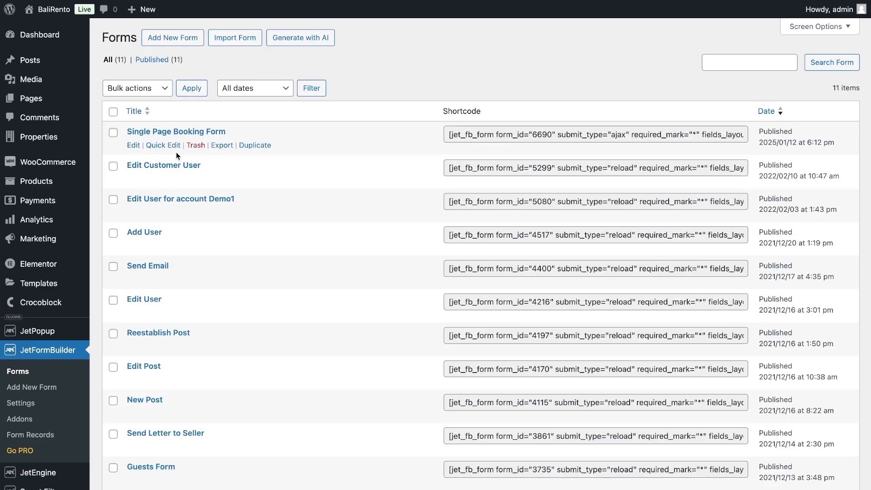
Open the Single Page Booking Form and inspect the room_id and Check In/Check Out fields.
click(131, 146)
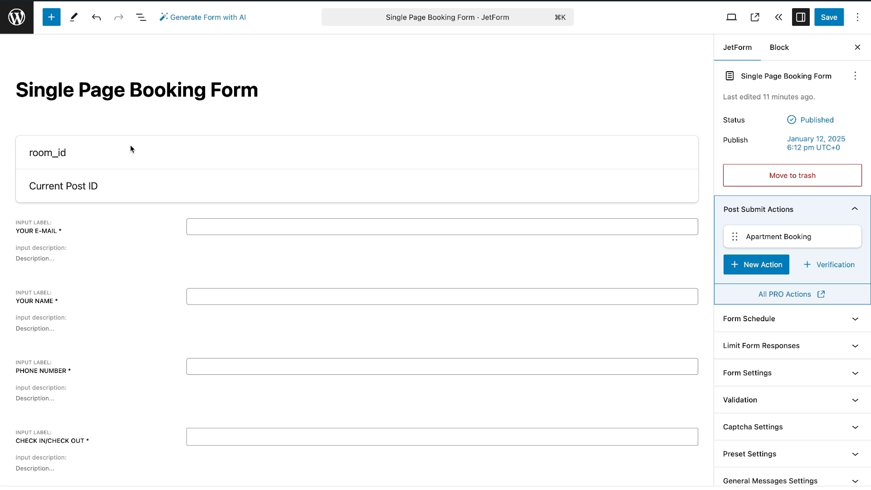
scroll(130, 148, down, 2)
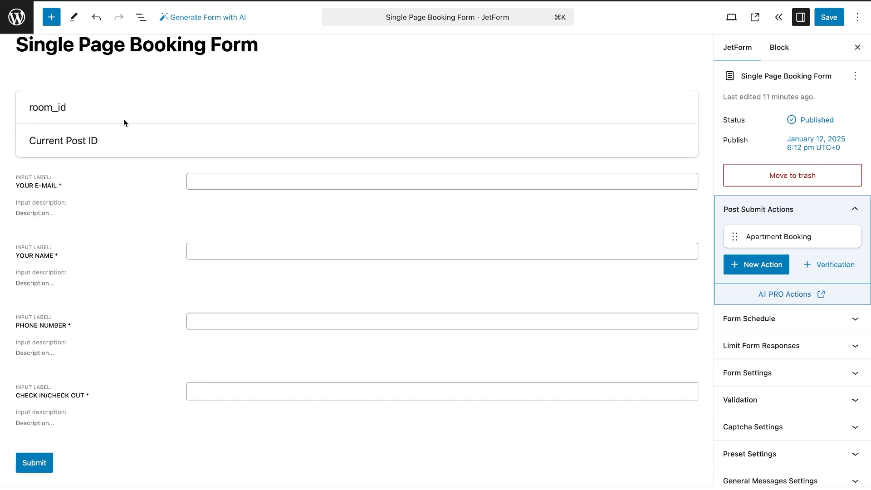
click(123, 141)
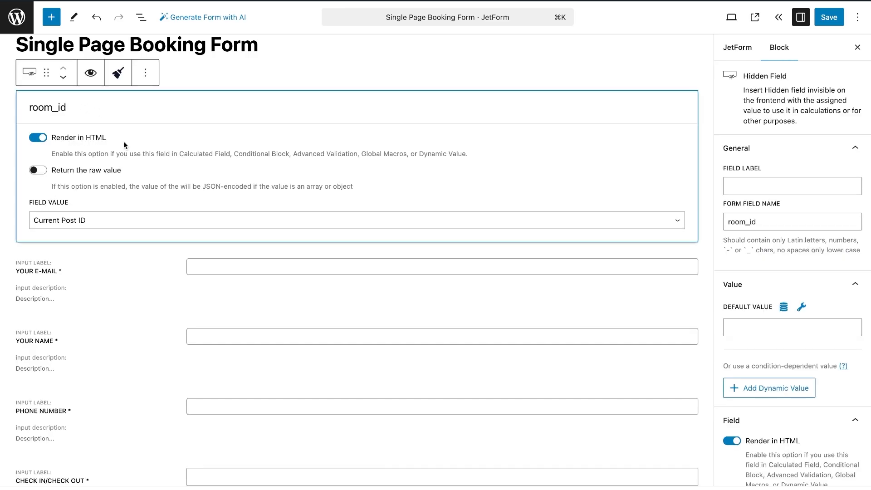
click(247, 365)
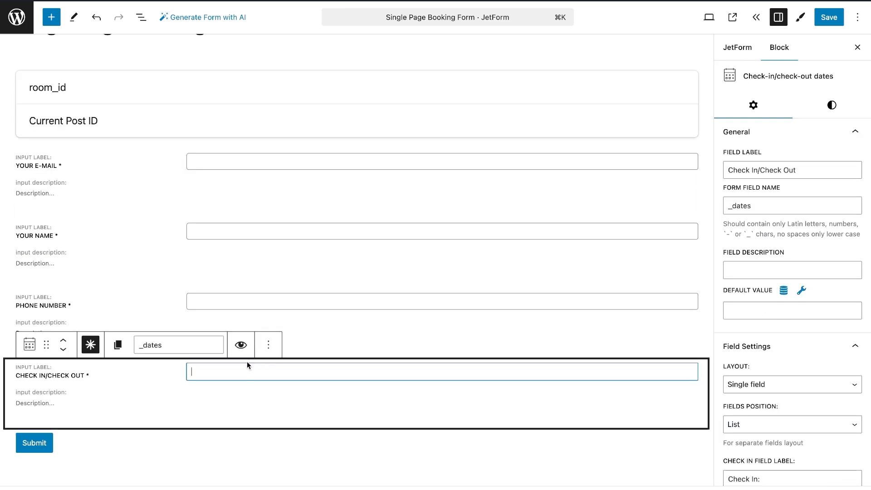
scroll(247, 364, down, 3)
scroll(247, 364, up, 4)
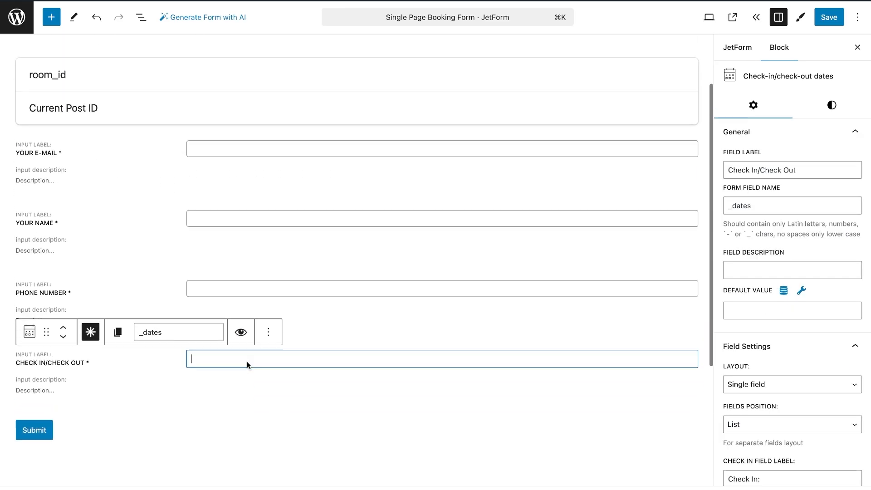
Review the room_id, Your E-mail, Your Name, Phone Number and date fields, then open the Apartment Booking action.
click(124, 140)
scroll(131, 136, down, 3)
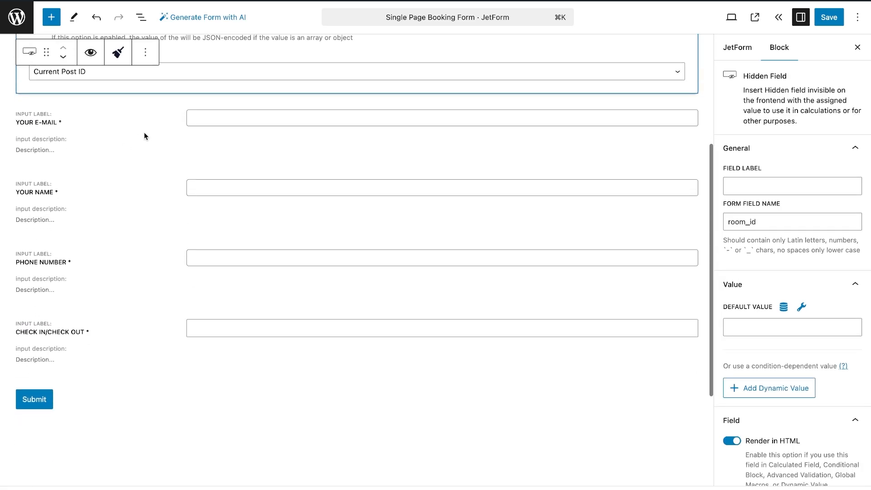
click(206, 121)
click(215, 161)
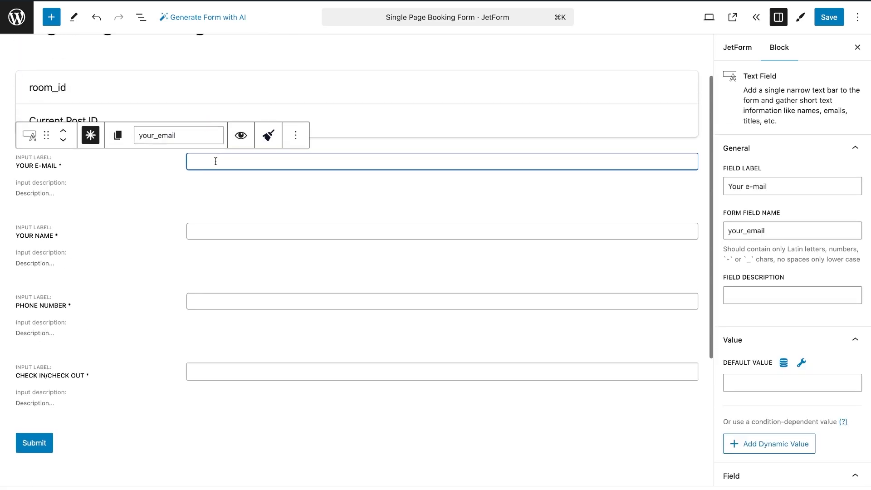
click(220, 232)
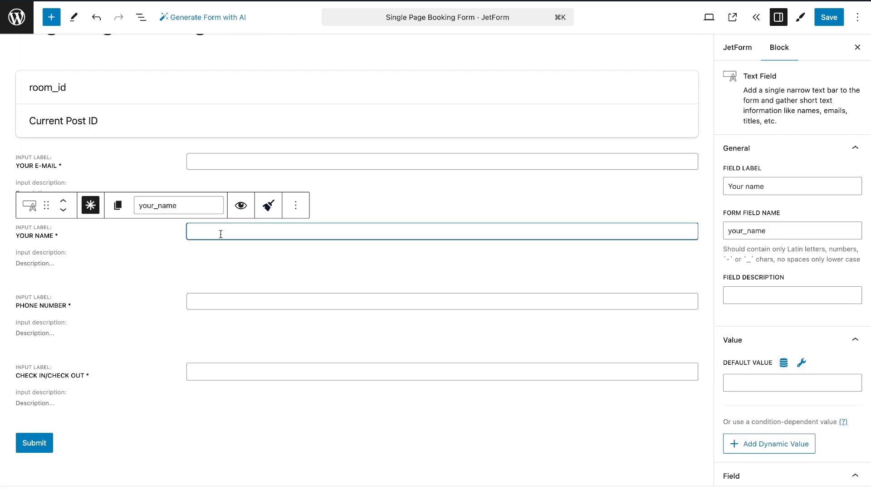
click(219, 303)
click(245, 371)
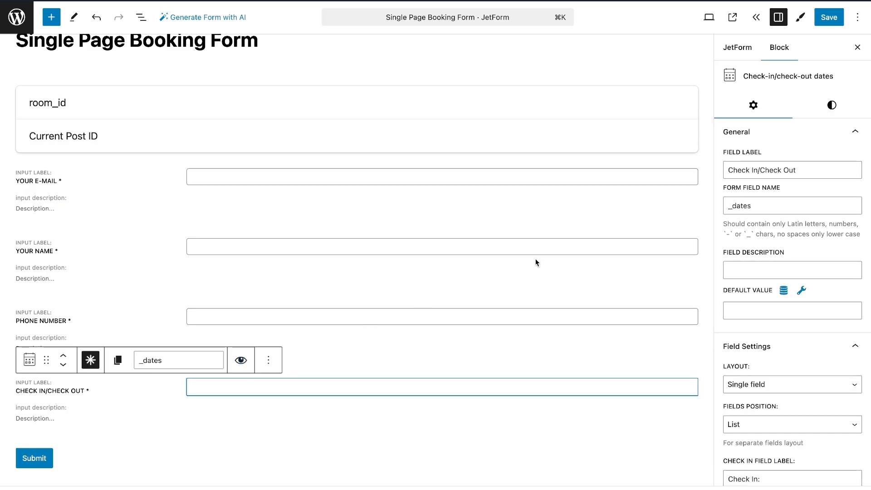
click(738, 53)
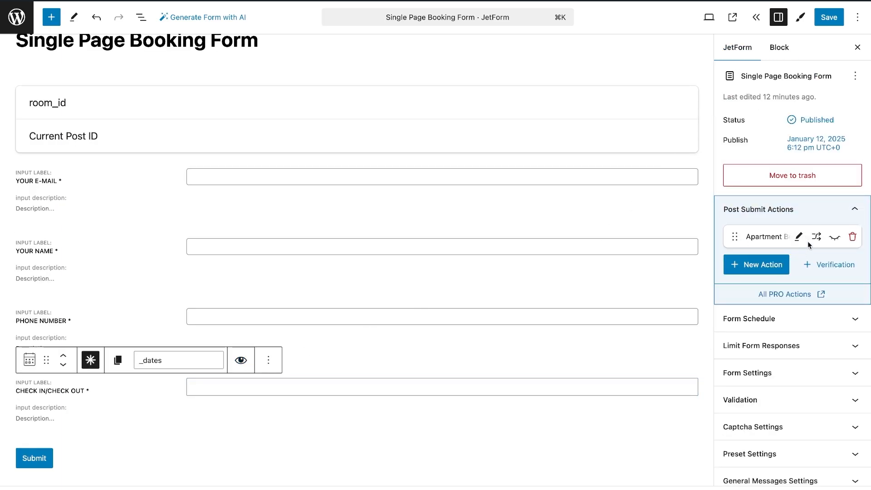
click(799, 238)
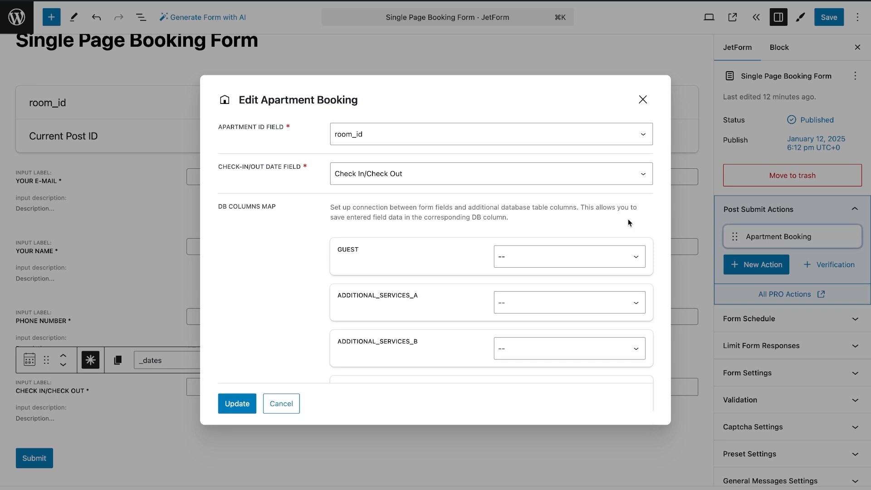
Look through the Apartment Booking DB Columns Map and WooCommerce price settings, then close without changes.
scroll(600, 224, down, 3)
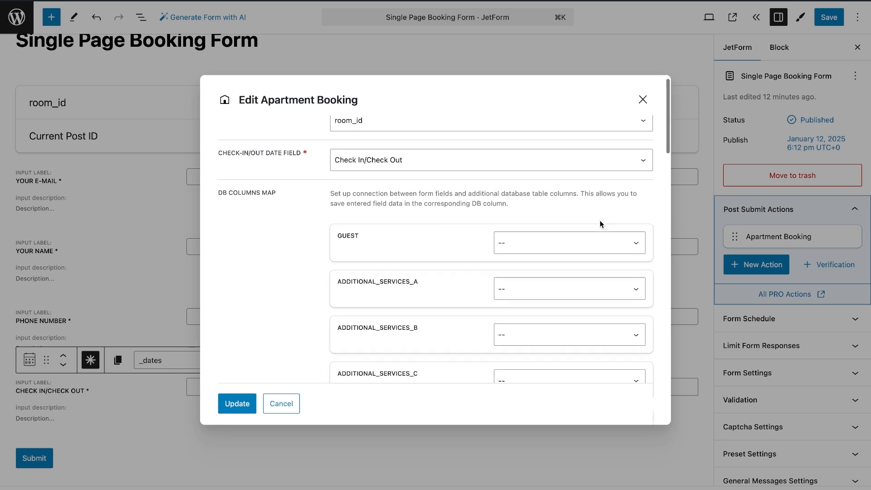
scroll(600, 222, down, 4)
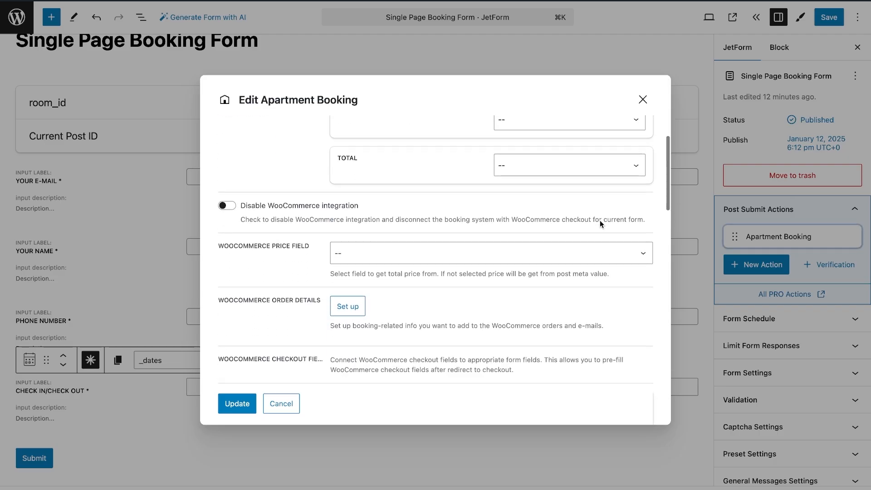
scroll(599, 222, down, 1)
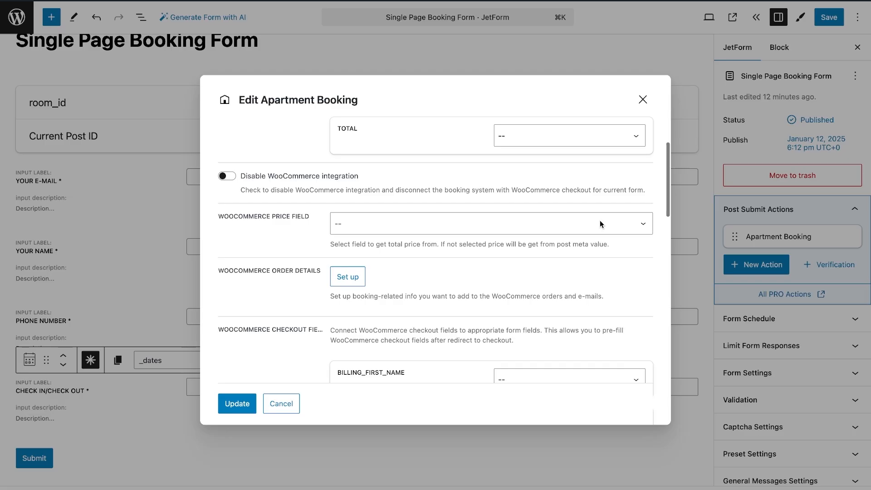
scroll(600, 222, down, 1)
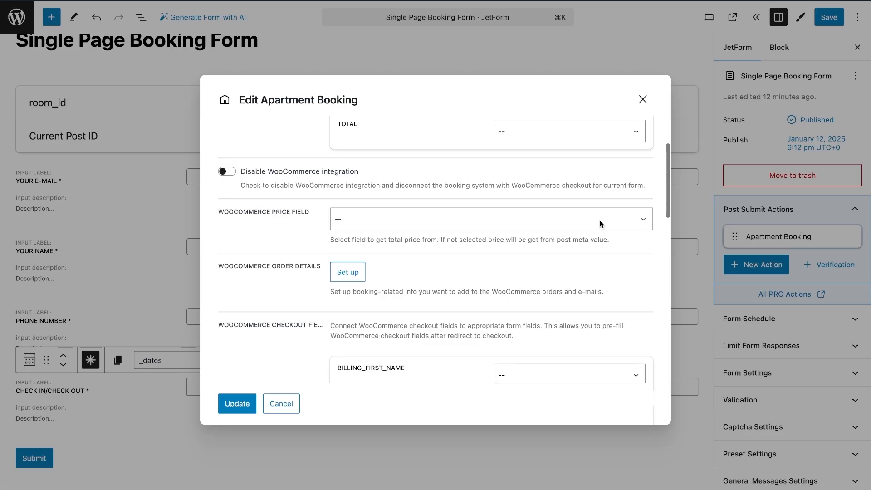
scroll(599, 222, down, 5)
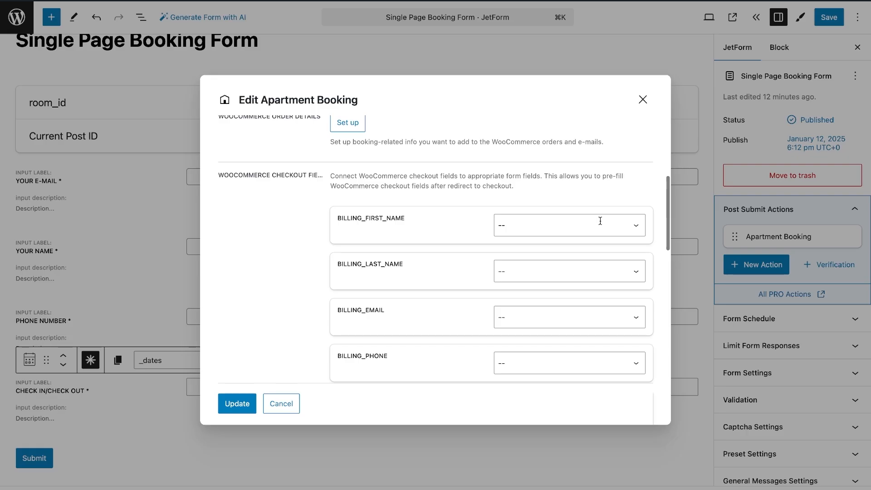
scroll(600, 220, down, 5)
scroll(600, 221, up, 12)
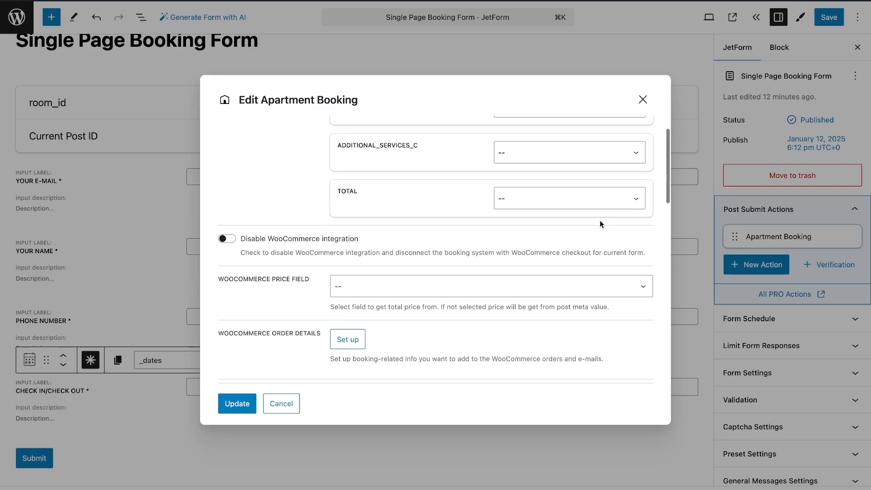
click(643, 99)
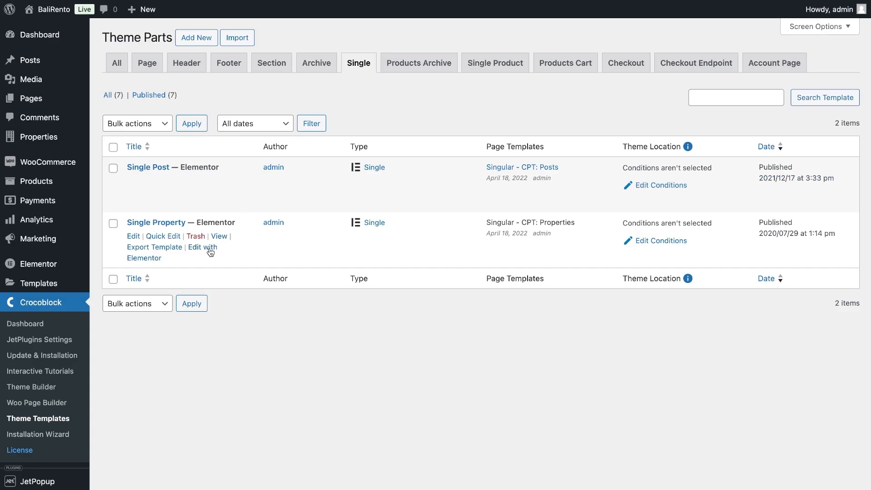
Add a JetForm widget with the Single Page Booking Form under Single Property's nightly price box, then publish.
click(210, 252)
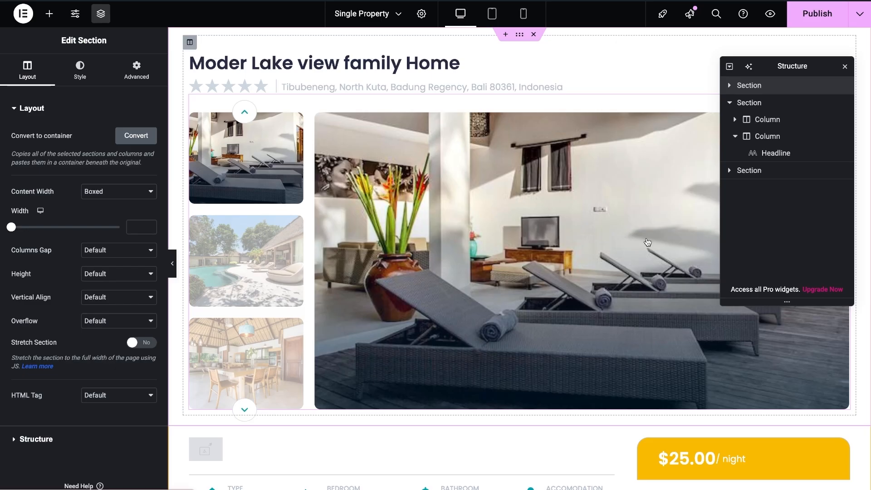
scroll(659, 271, down, 5)
click(45, 22)
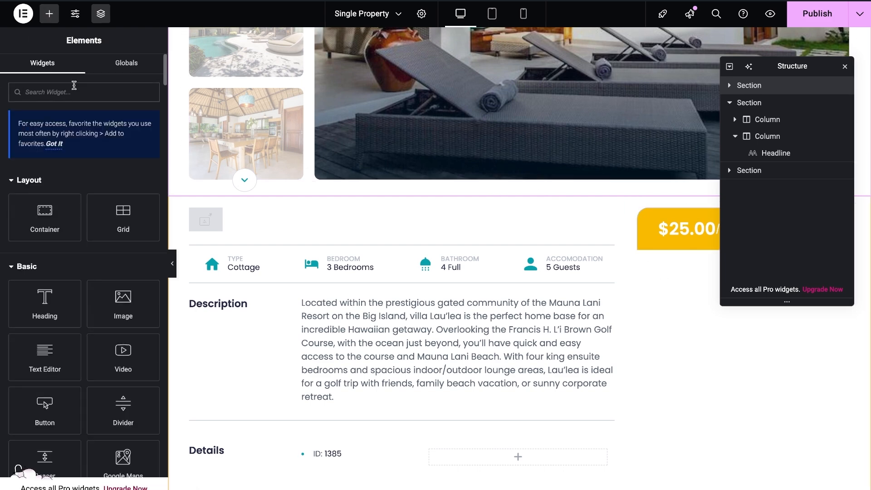
text(form)
drag(44, 190, 678, 259)
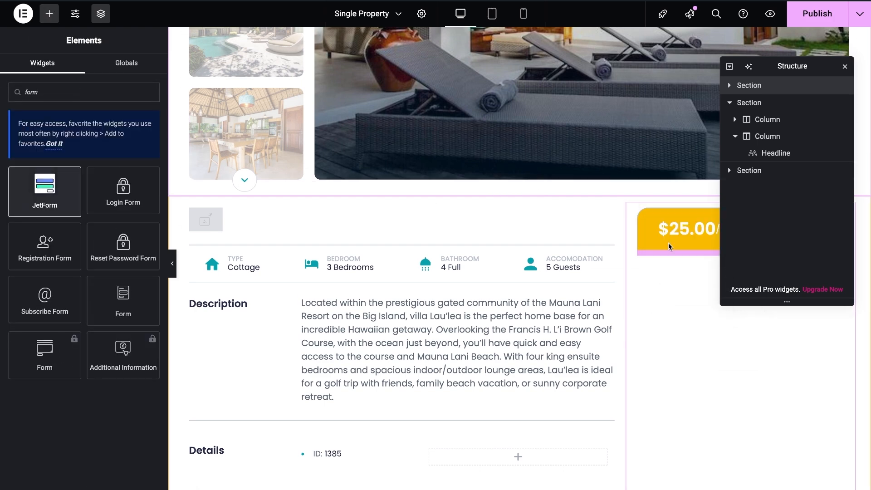
click(123, 135)
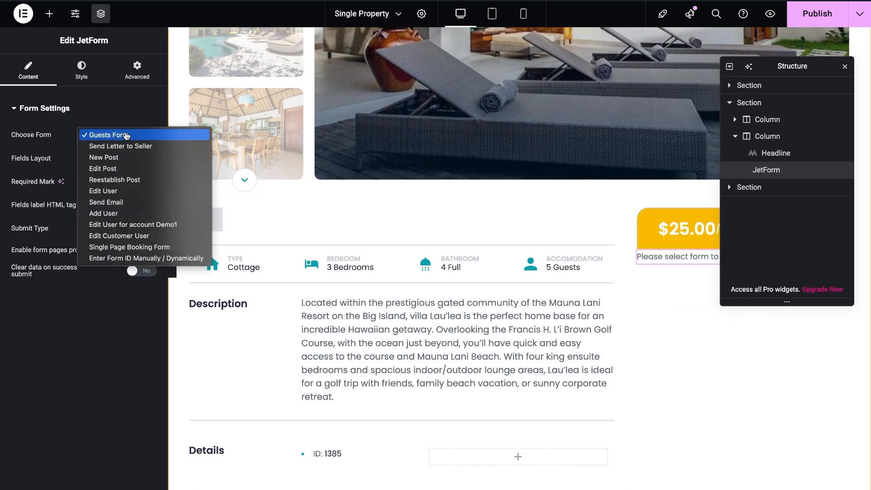
click(142, 248)
click(798, 17)
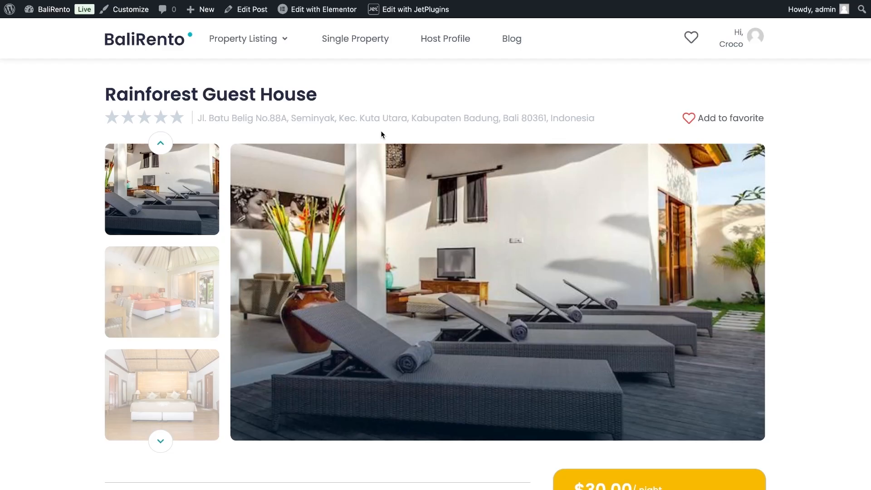
Fill in the guest's e-mail address, name and phone number on the booking form.
scroll(381, 134, down, 10)
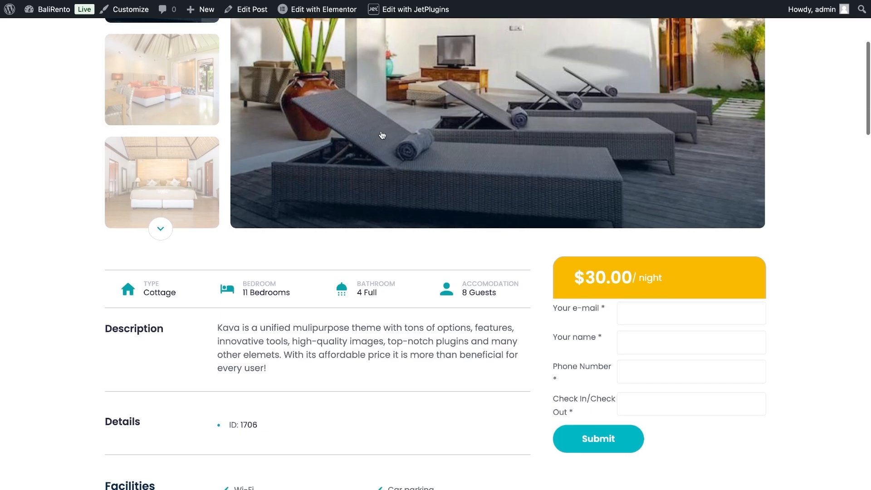
click(686, 115)
text(c)
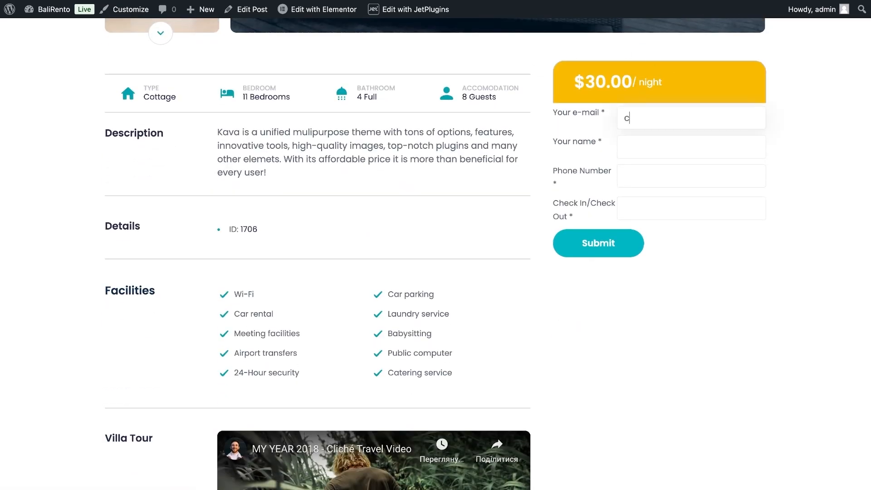
text(roco@test.com)
click(687, 144)
text(Crocoblock)
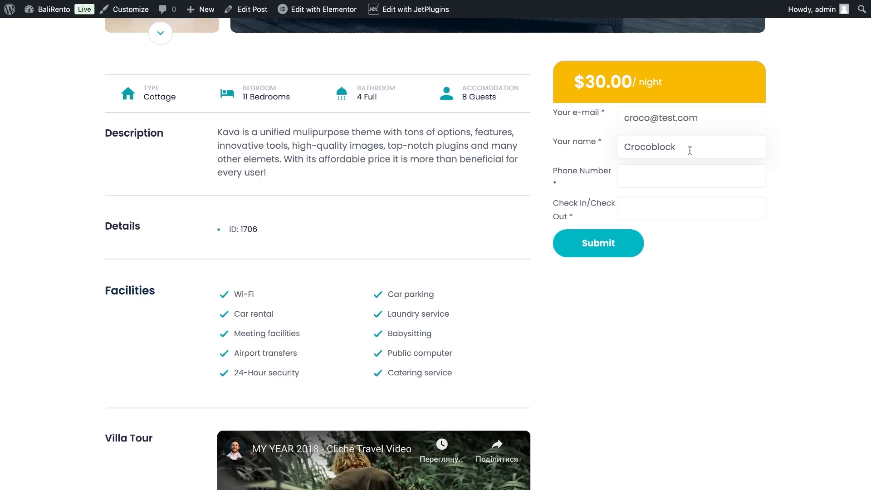
click(698, 181)
text(927492848)
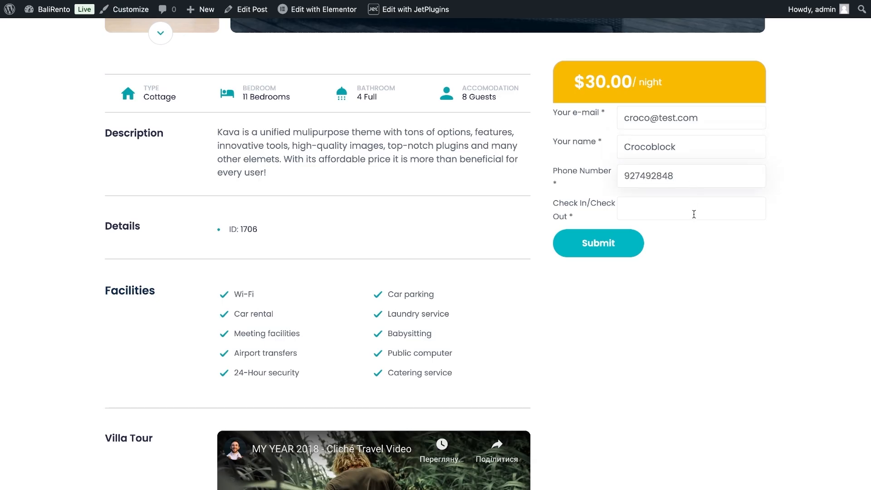
Pick a January 17 to January 21 stay in the date calendar and submit the form.
click(694, 214)
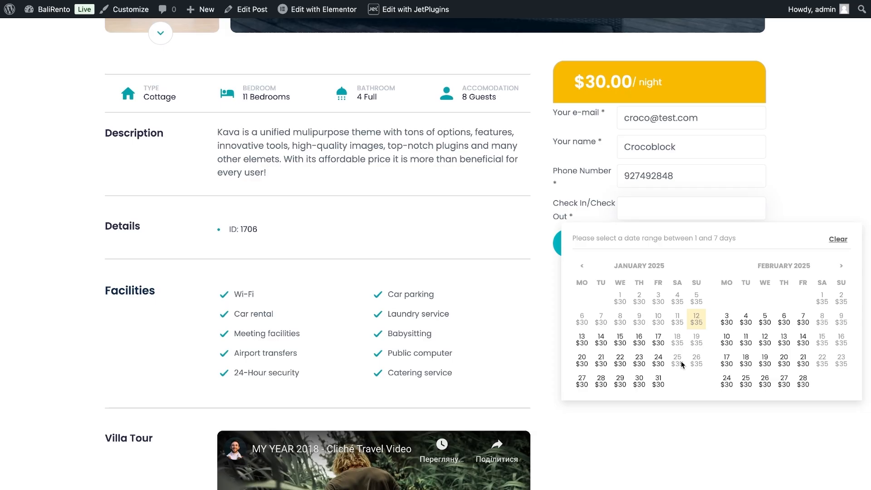
click(658, 341)
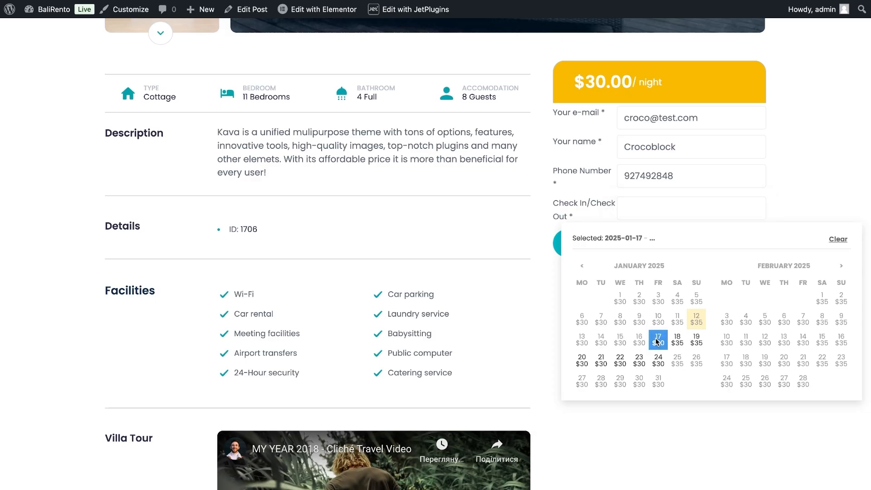
click(600, 361)
click(597, 243)
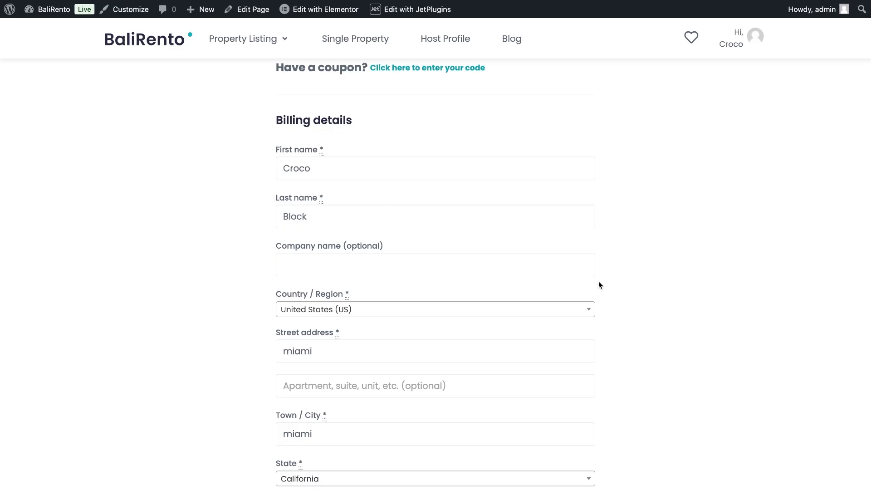
Review the billing details and $130.00 order summary, then place the order.
scroll(524, 271, down, 1)
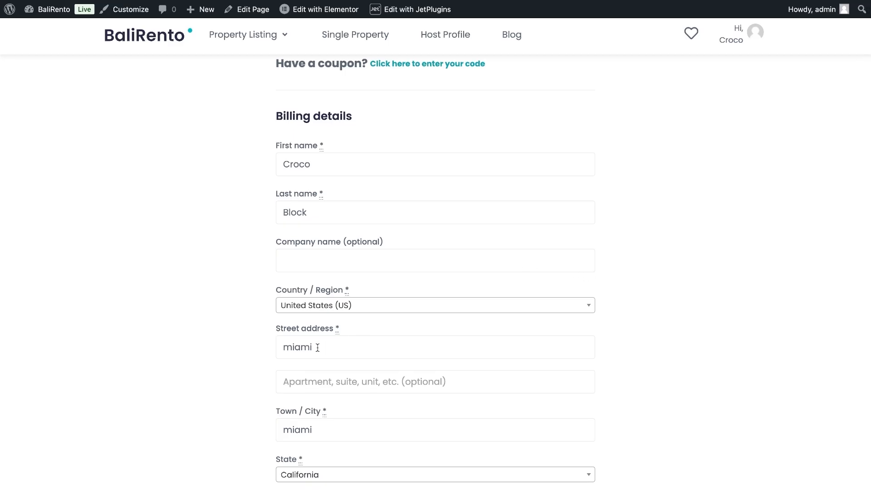
scroll(318, 347, down, 6)
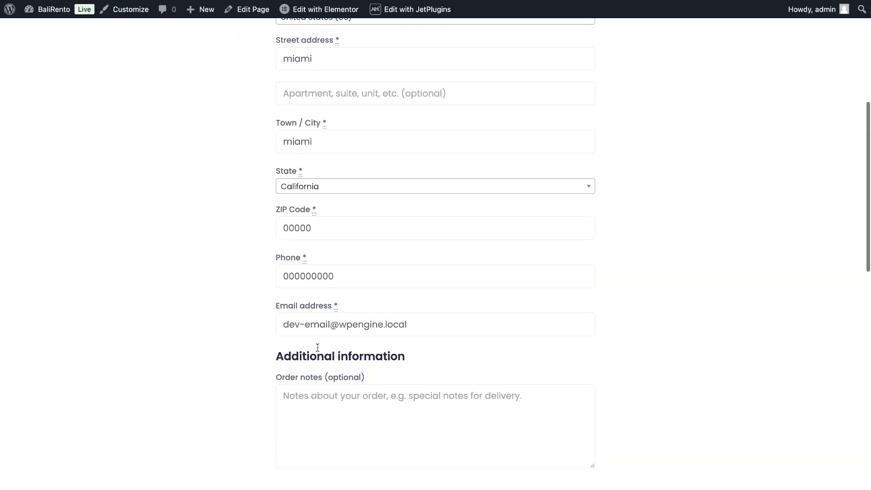
scroll(318, 347, up, 1)
scroll(358, 344, down, 1)
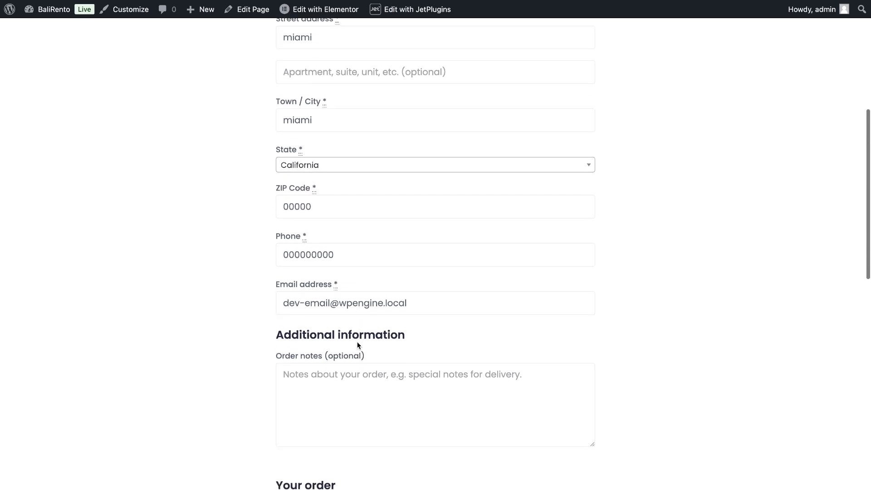
scroll(357, 342, down, 7)
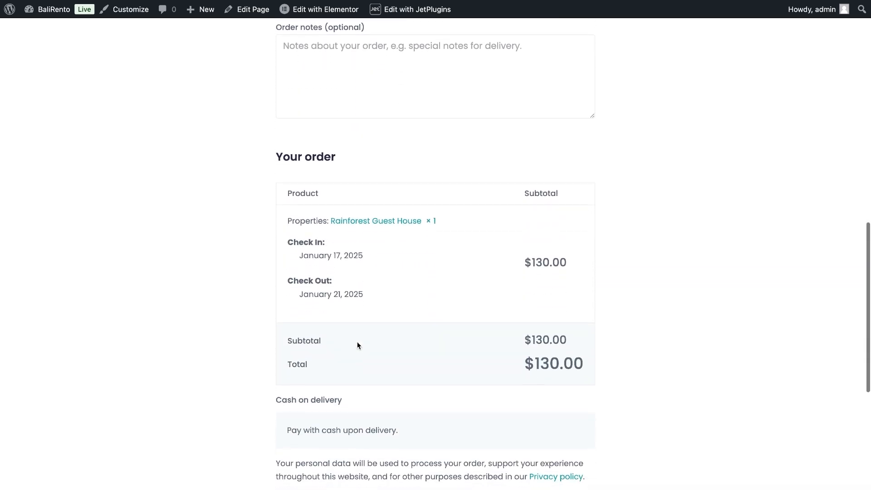
scroll(357, 346, down, 2)
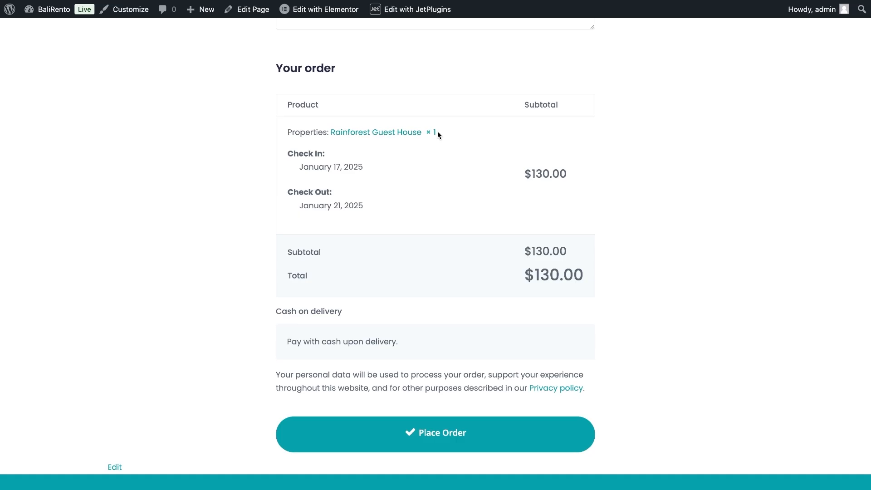
click(421, 433)
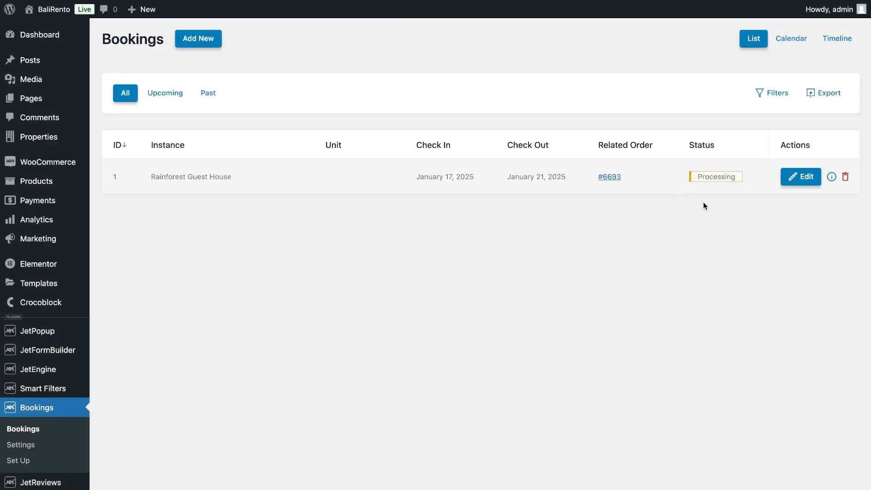
Open the related order for the January 17–21 Rainforest Guest House booking.
click(609, 177)
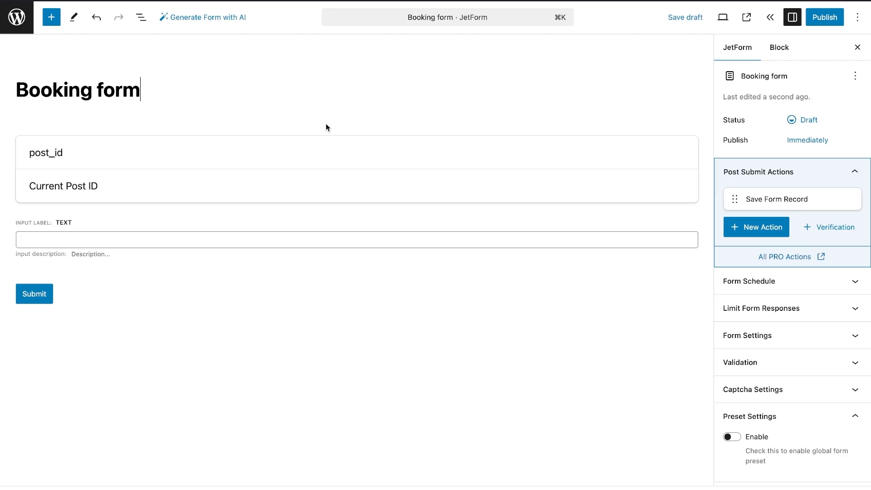
Change the hidden Current Post ID field's name from post_id to room_id.
click(235, 156)
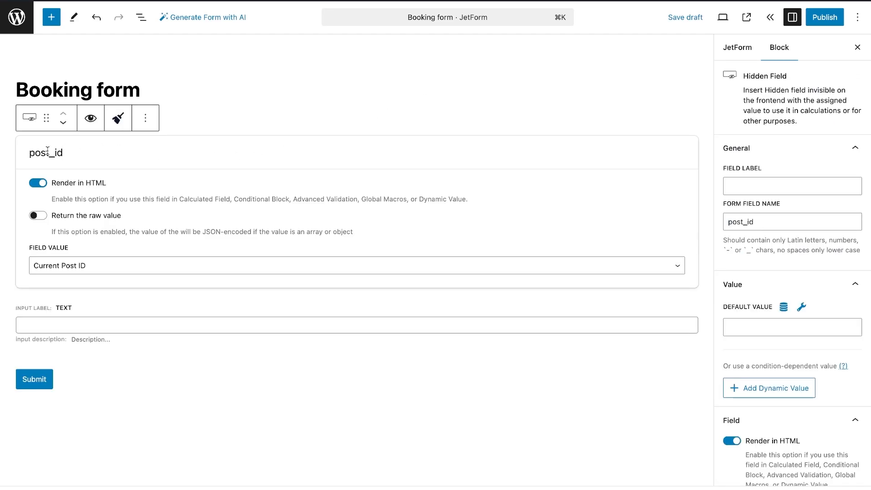
drag(47, 151, 28, 152)
text(ro)
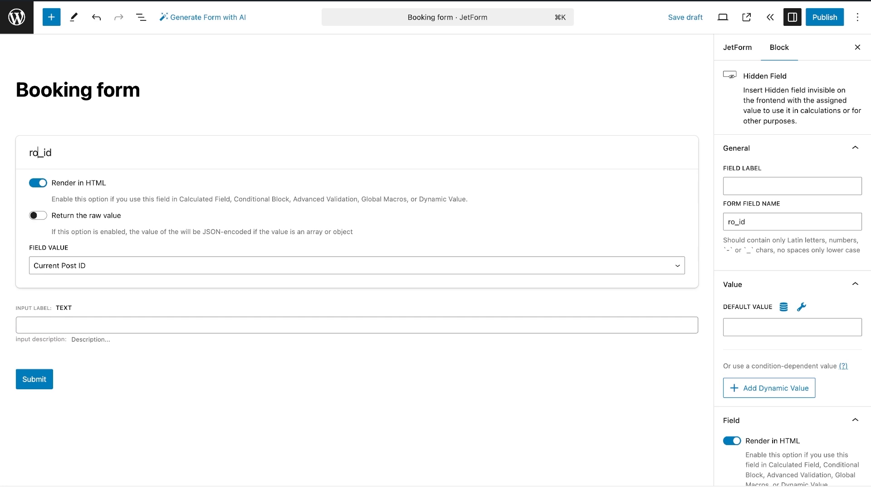
text(om)
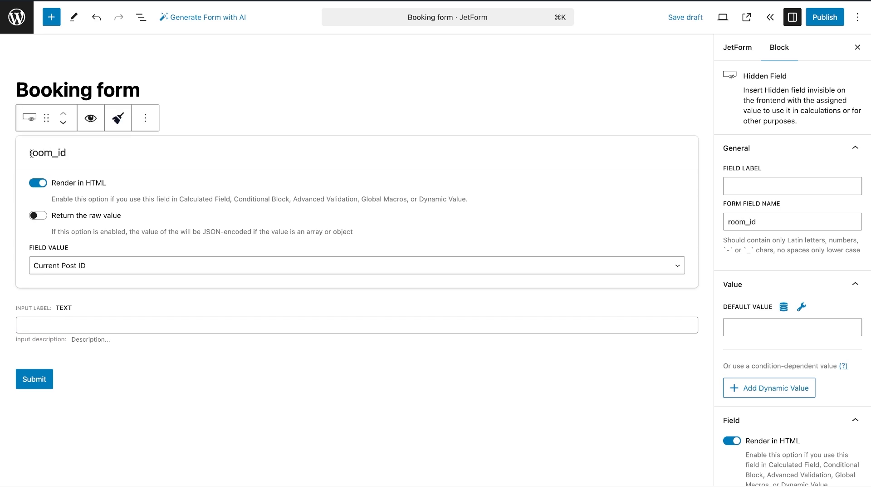
scroll(32, 153, down, 1)
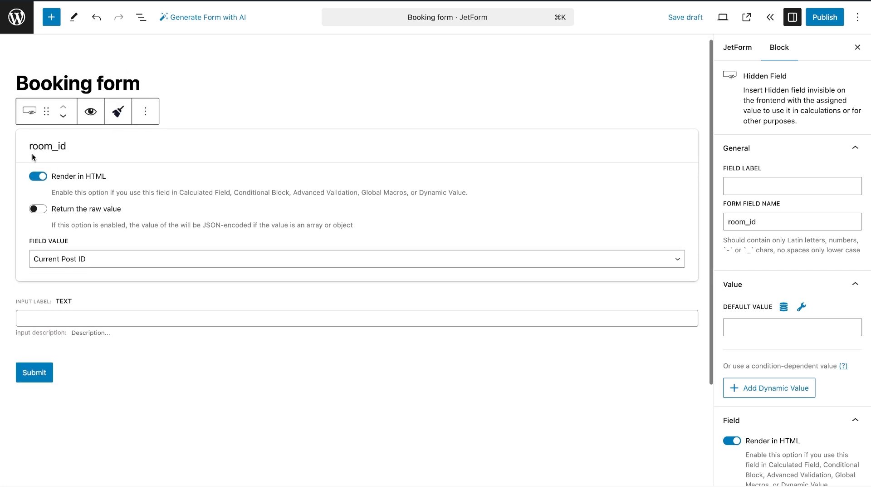
scroll(32, 154, up, 1)
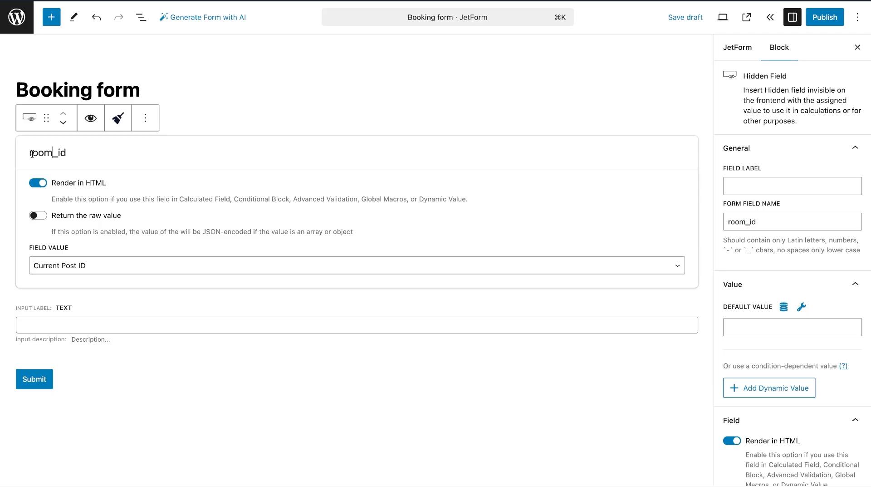
click(51, 17)
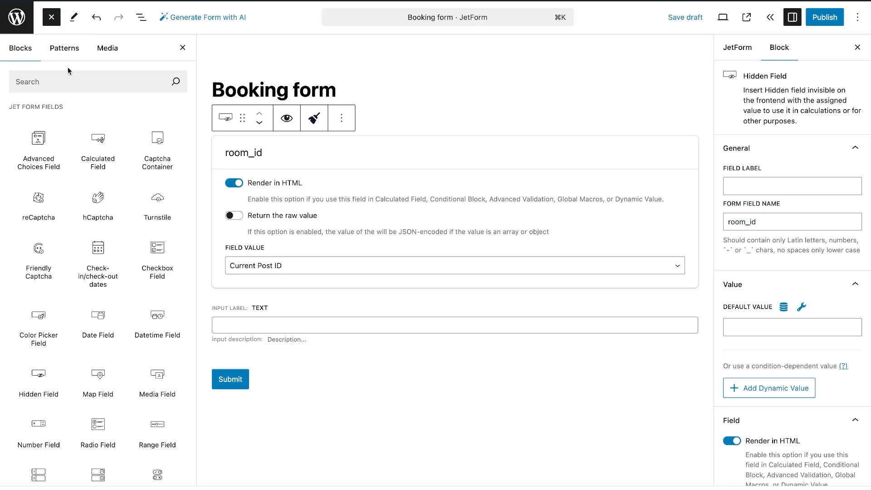
Insert a Check-in/check-out dates field named _dates, split into separate inline check-in and check-out fields.
text(check)
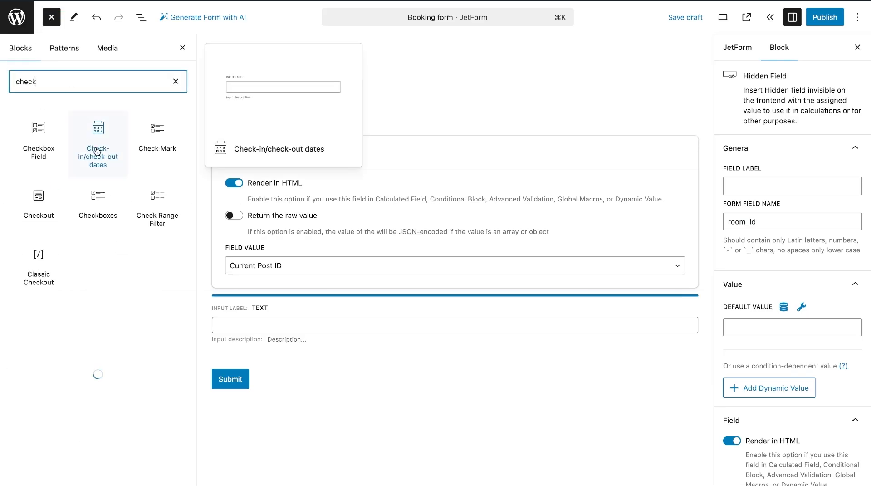
click(97, 151)
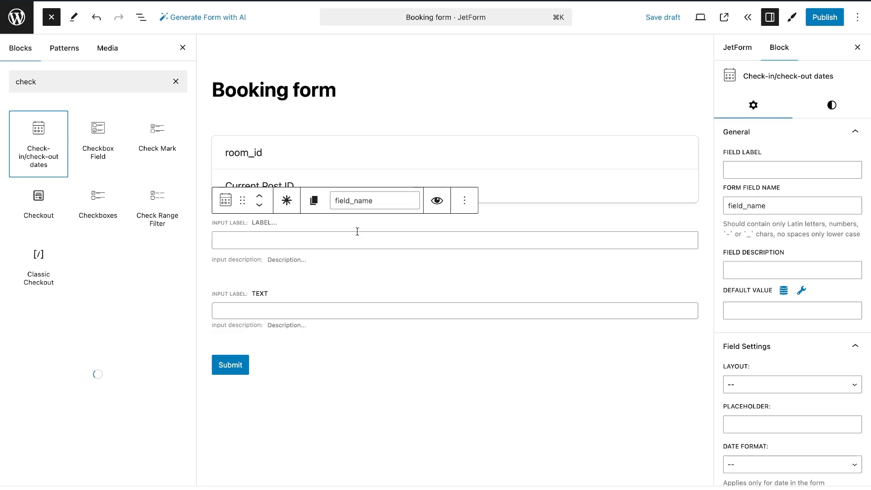
double_click(782, 201)
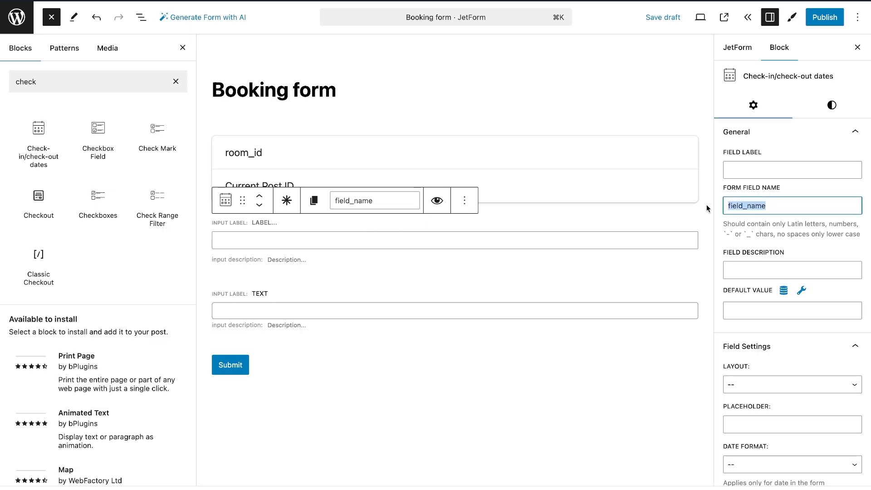
text(_dates)
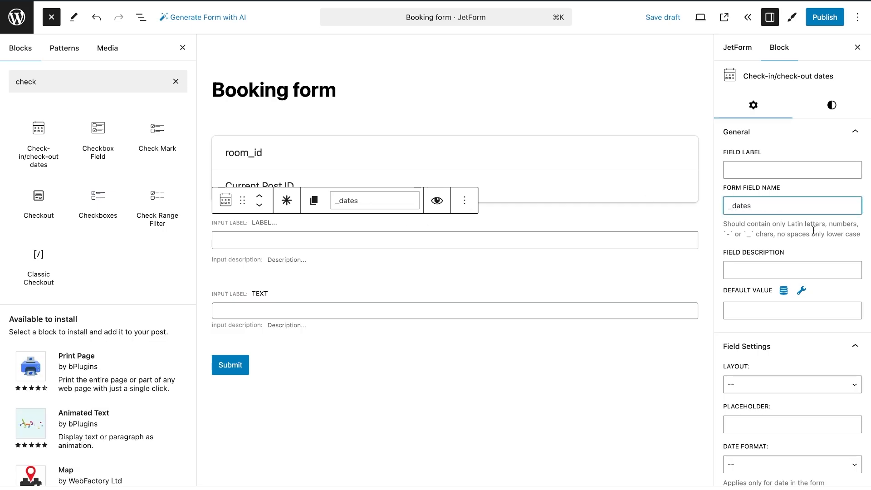
scroll(813, 230, down, 3)
click(792, 235)
click(771, 259)
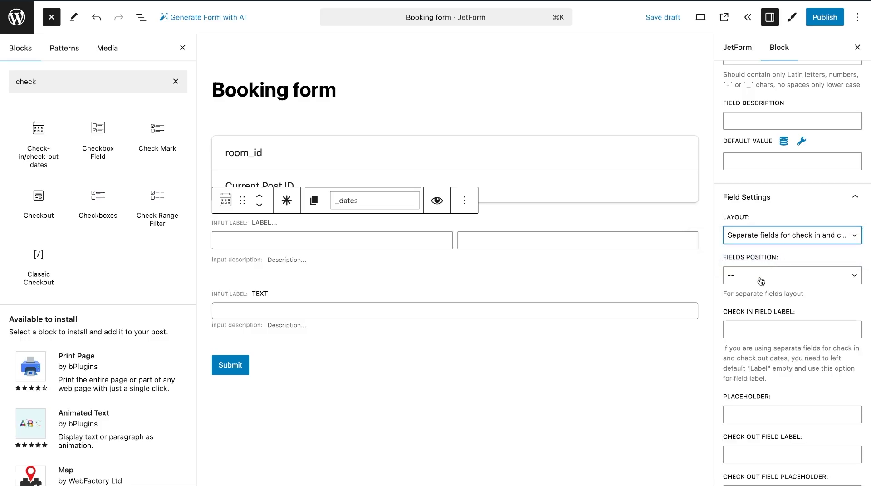
click(761, 278)
click(757, 287)
scroll(756, 286, down, 2)
Label the date fields Check In and Check Out, both with a 'Select date' placeholder.
click(757, 252)
text(Chec)
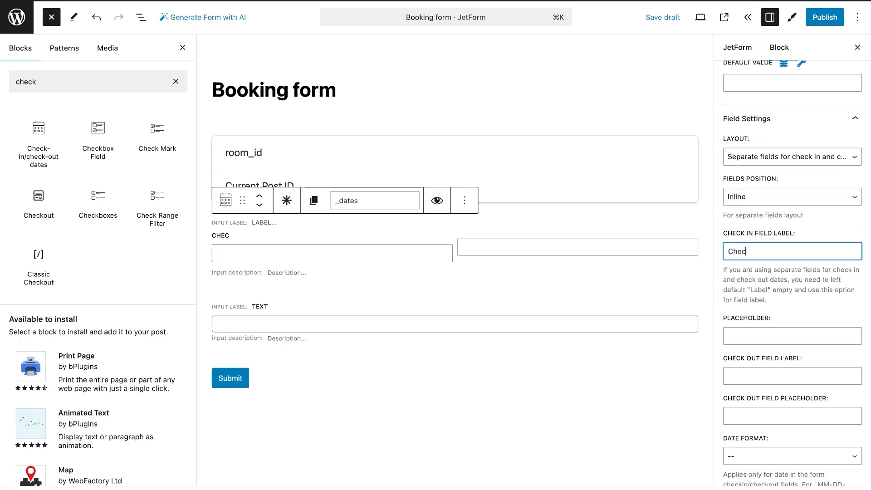
text(k In)
triple_click(771, 252)
click(770, 380)
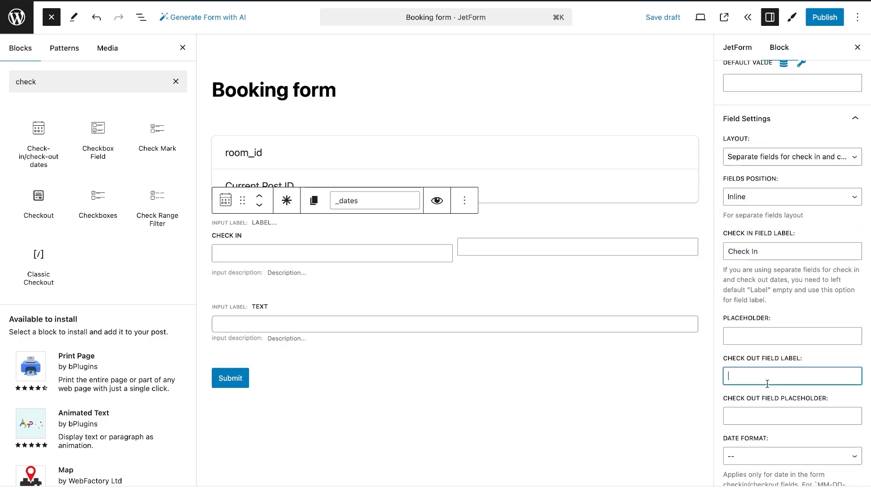
text(Check Out)
click(768, 336)
text(S)
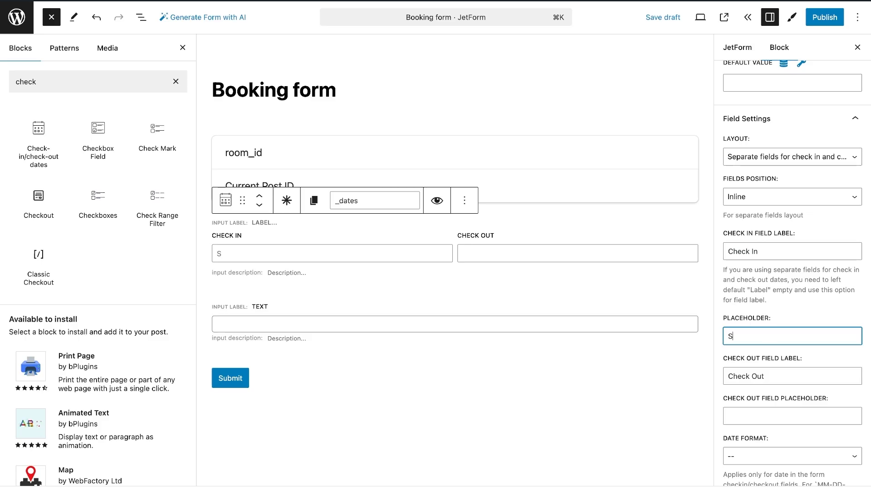
text(elect date)
double_click(766, 332)
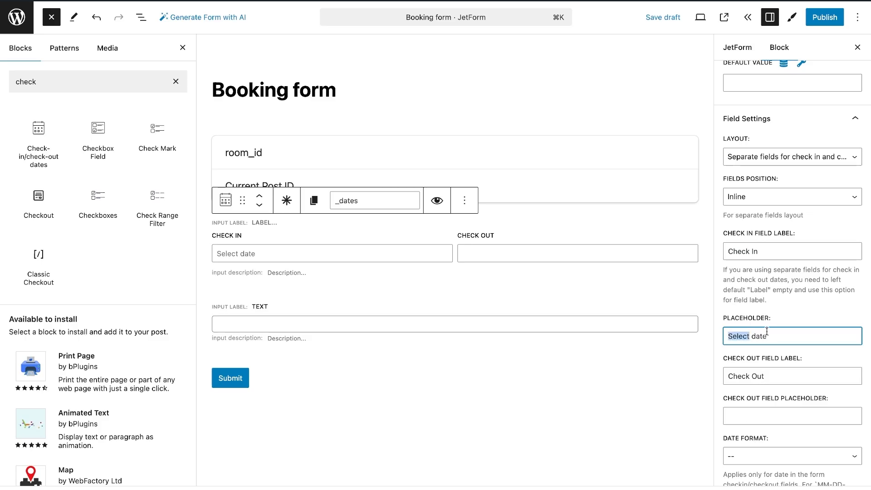
click(761, 415)
text(Select date)
Use DD-MM-YYYY date format with / separator and Monday as the first day of week.
scroll(764, 393, down, 3)
click(760, 309)
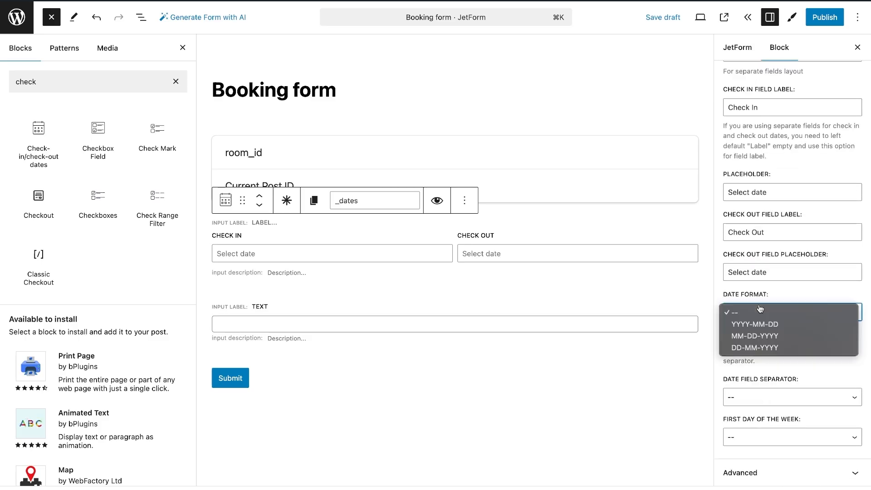
click(754, 348)
click(768, 397)
click(762, 435)
click(762, 436)
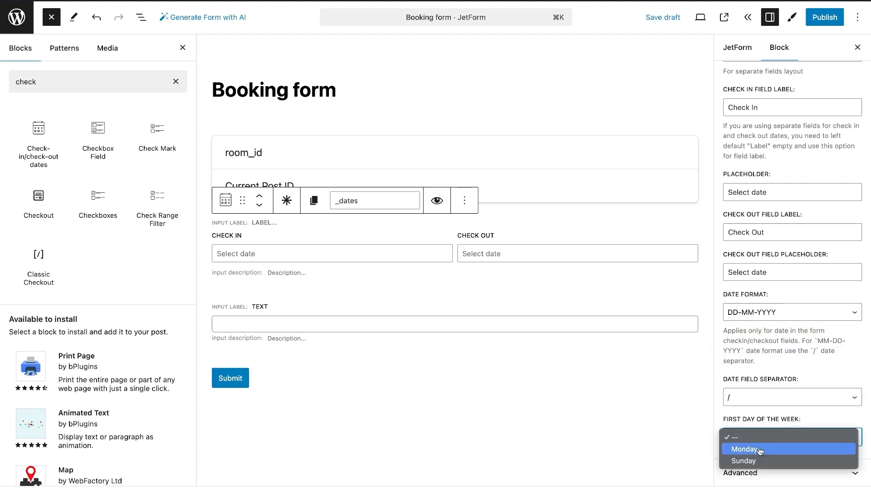
click(761, 449)
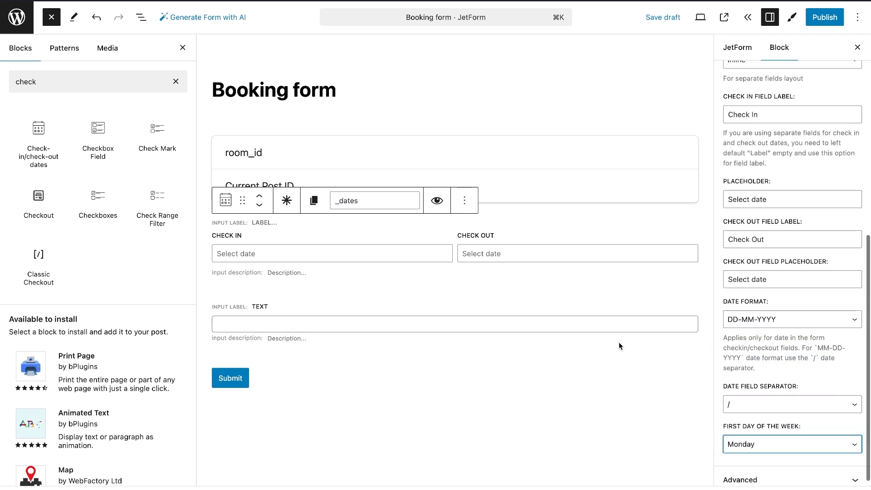
Delete the leftover Text field and reselect the previous 'check' block search term.
click(567, 324)
click(491, 284)
click(521, 258)
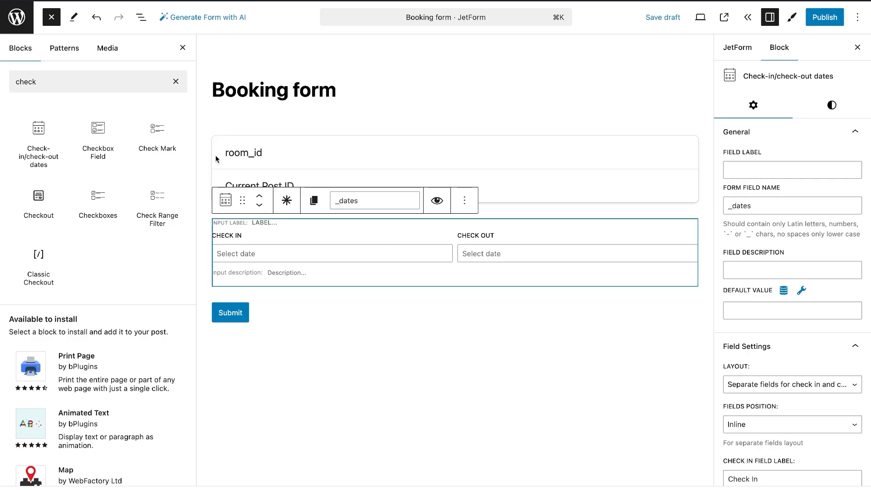
click(124, 77)
double_click(124, 77)
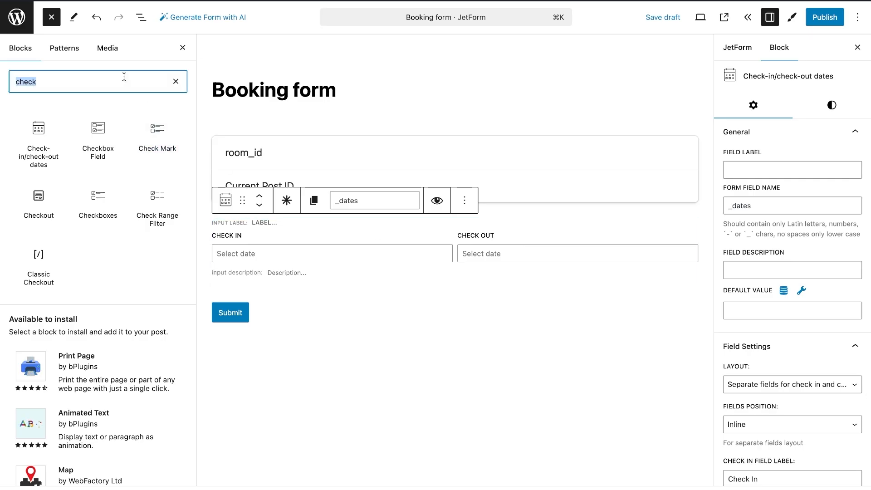
Insert a Select field into the Booking form and name it _guests.
text(sele)
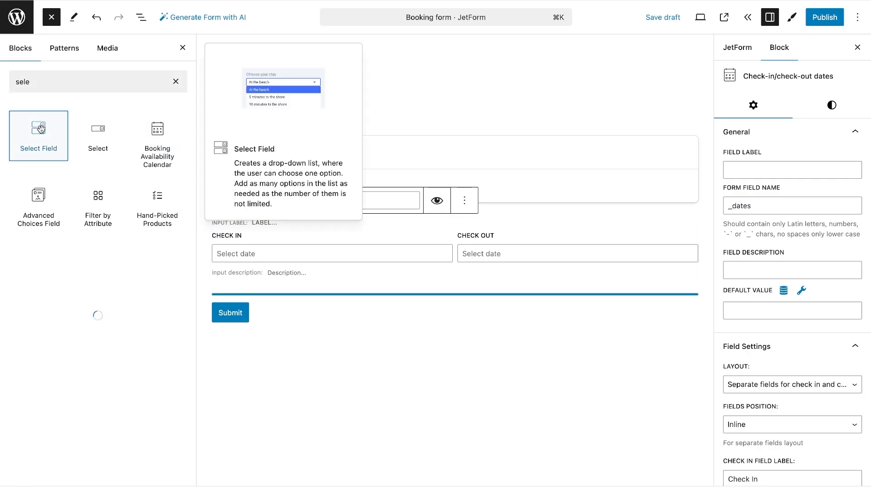
click(41, 129)
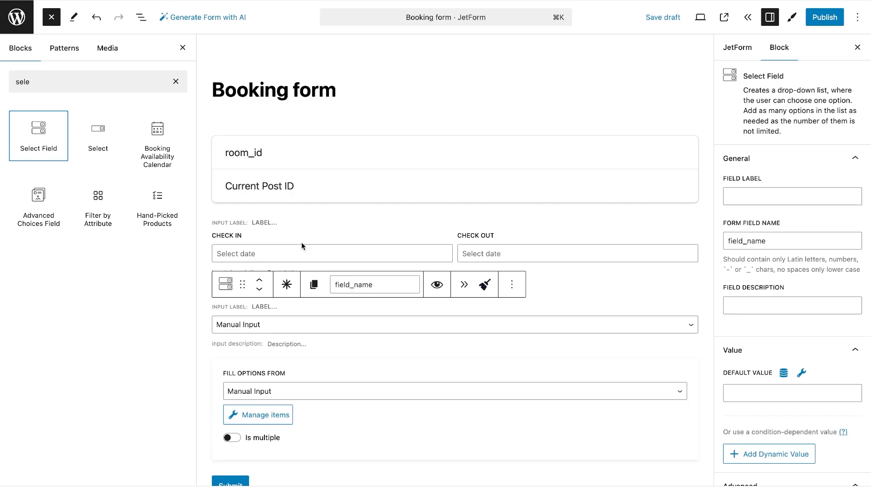
click(768, 240)
double_click(768, 240)
text(_gues)
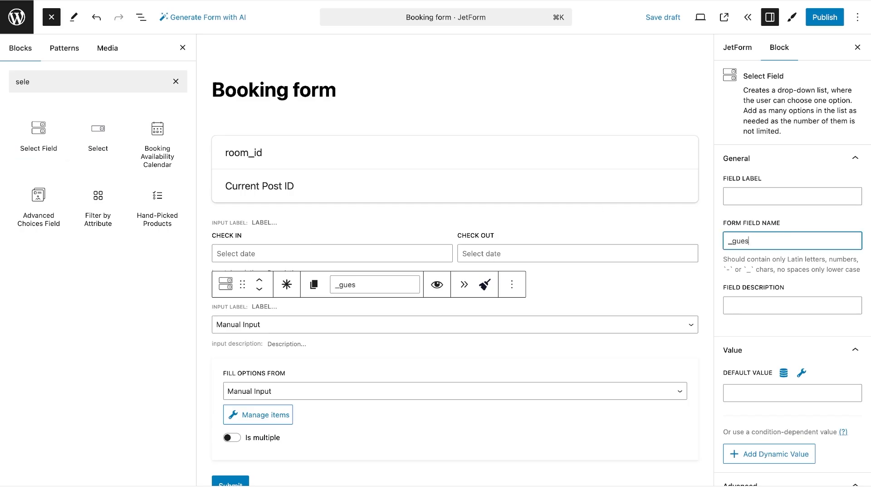
text(ts)
Generate its options dynamically as a numbers range from the _guests meta value.
click(384, 391)
click(375, 438)
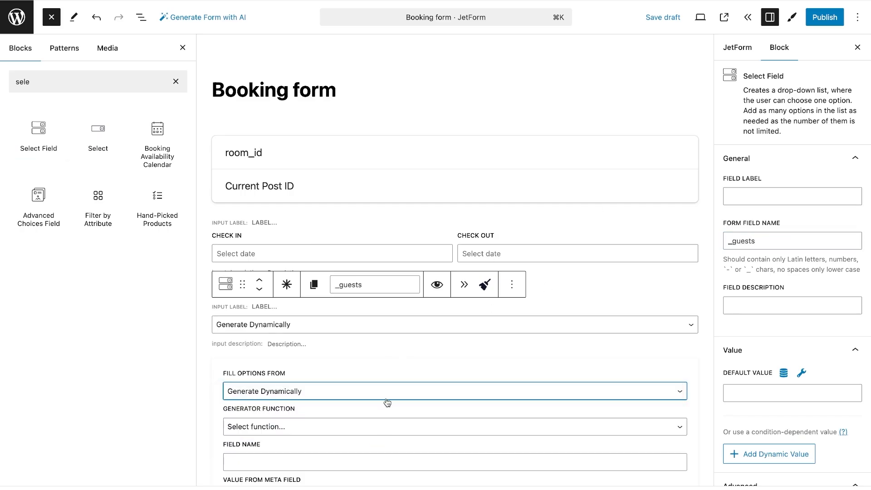
scroll(386, 402, down, 3)
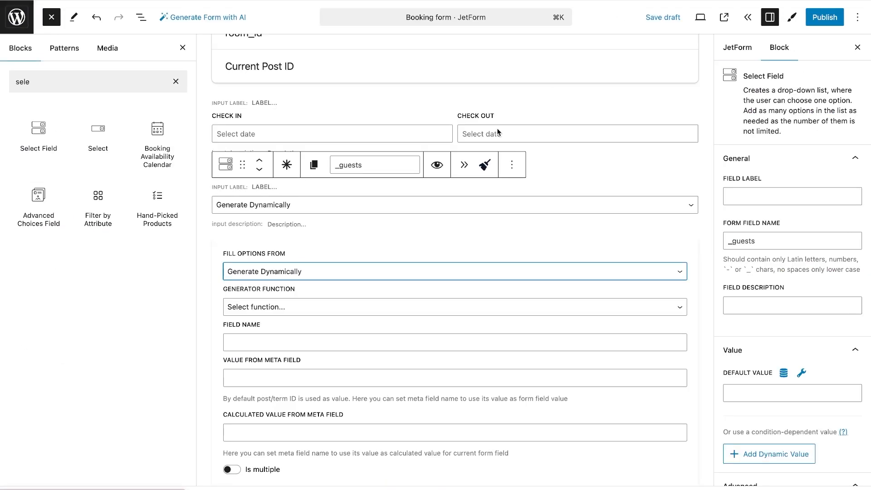
click(285, 308)
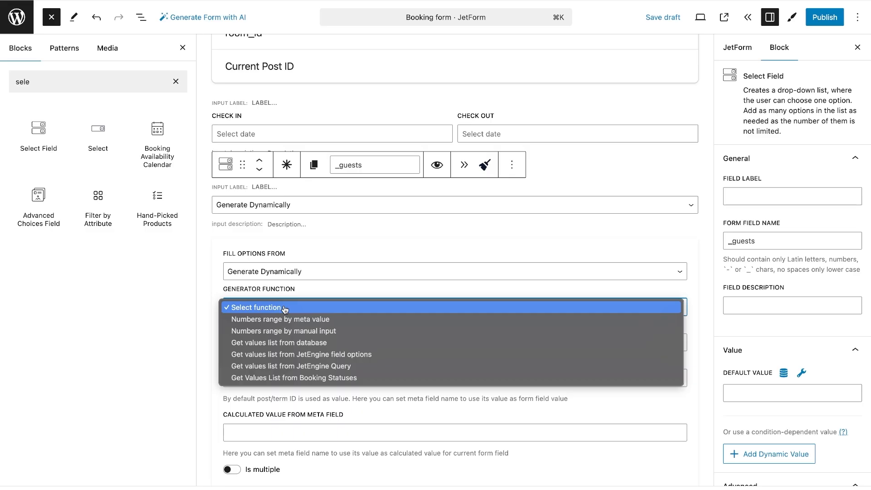
click(285, 308)
click(287, 308)
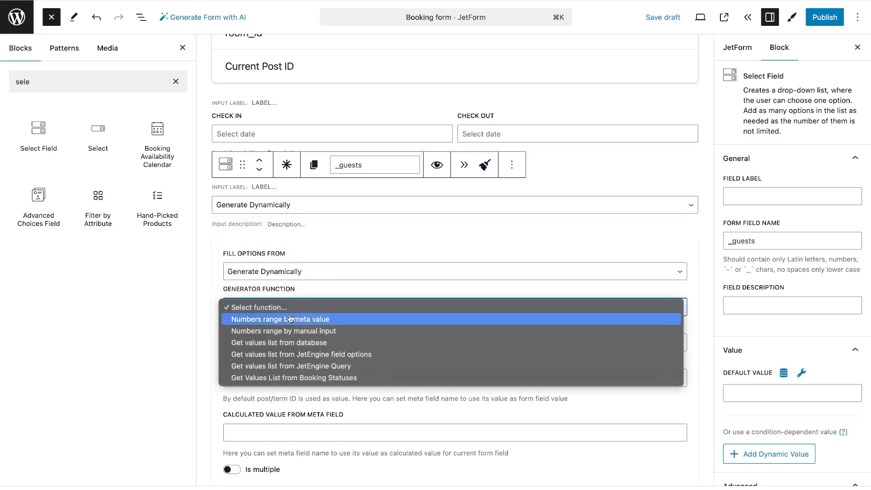
click(298, 355)
click(319, 341)
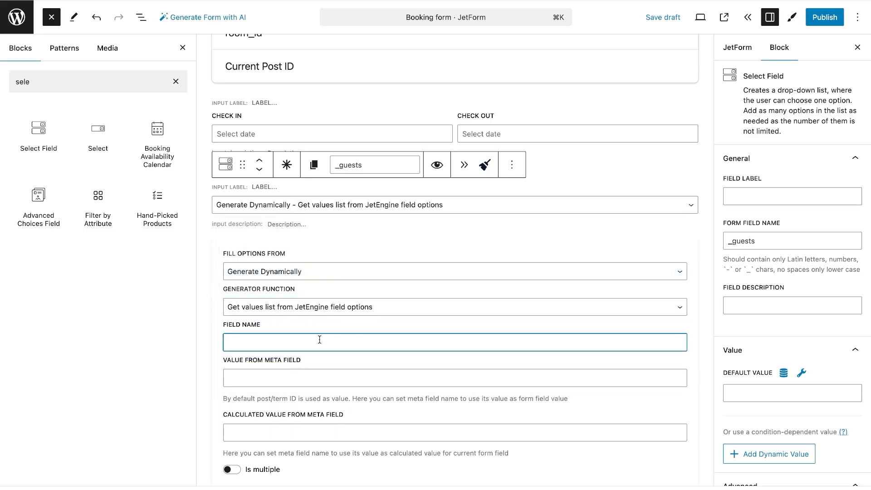
text(_guests)
scroll(338, 325, down, 4)
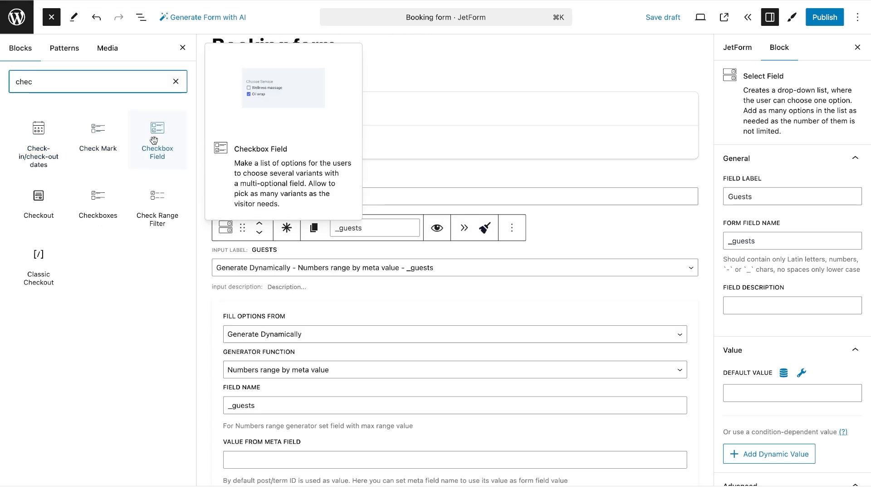
Insert a Checkbox field and name it services_a.
click(155, 136)
double_click(751, 236)
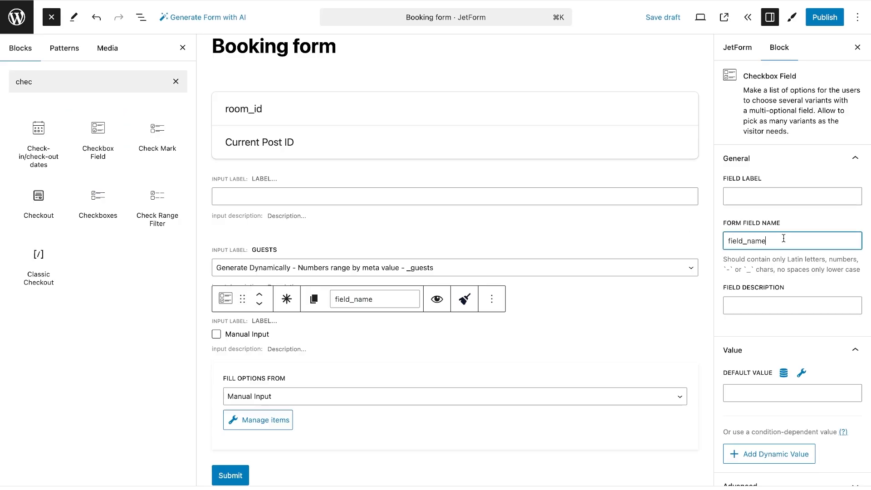
text(services_a)
Add the option 'Breakfast +$5 / day for 1 guest' with value breakfast and calculate 5.
click(267, 421)
click(262, 249)
click(426, 206)
text(Breakfast)
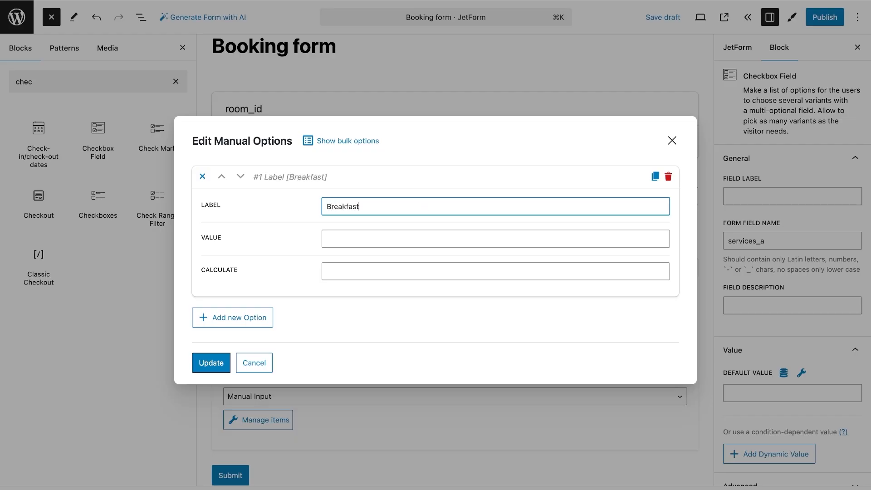
text( +$5 / day for 1 guest)
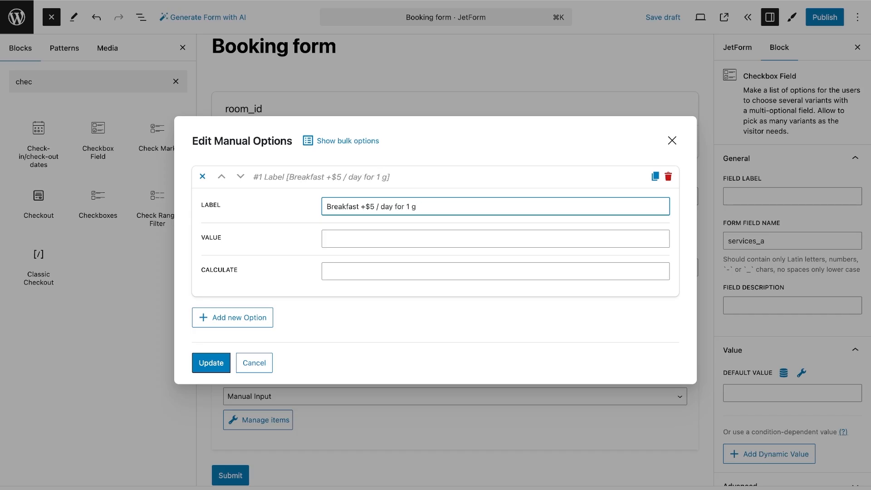
click(423, 223)
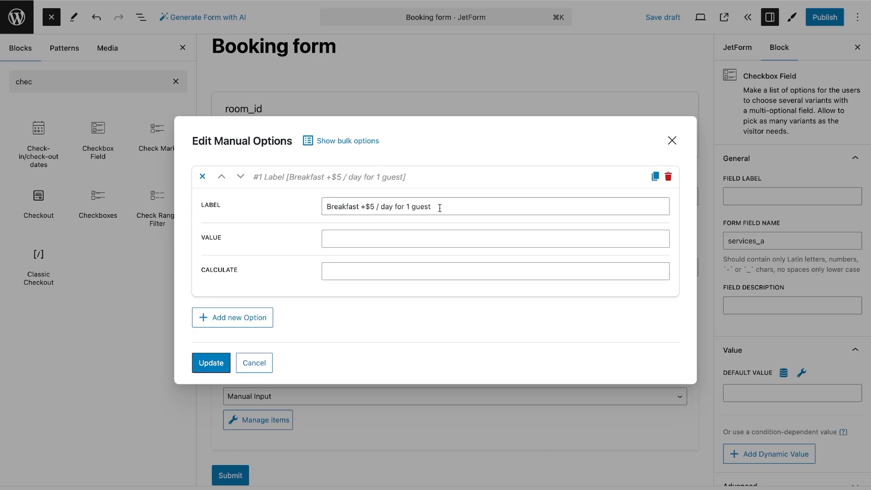
click(436, 237)
text(breakfast)
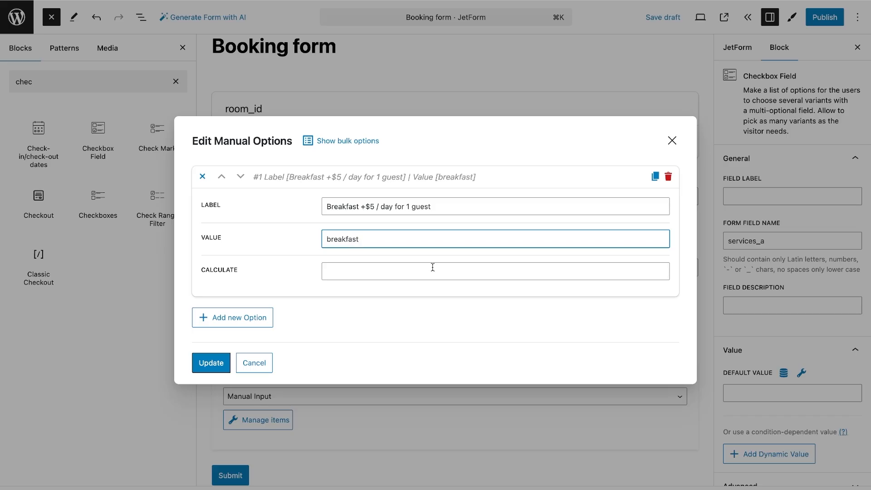
click(433, 267)
text(5)
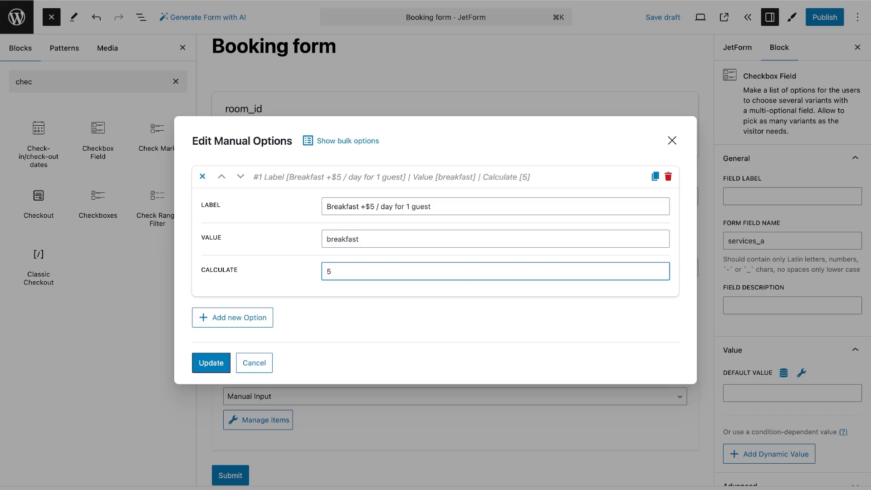
Duplicate it as a Dinner option with value dinner, then update the options.
click(654, 177)
scroll(424, 301, down, 2)
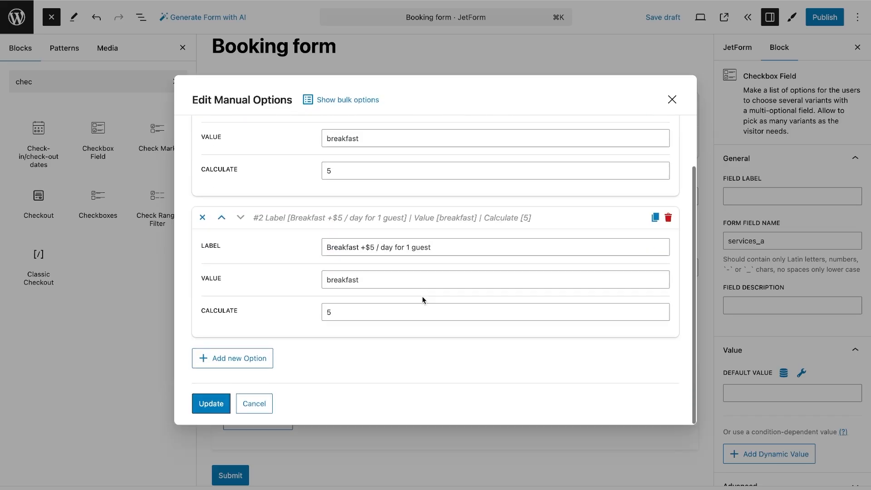
drag(363, 247, 303, 247)
text(Dinner)
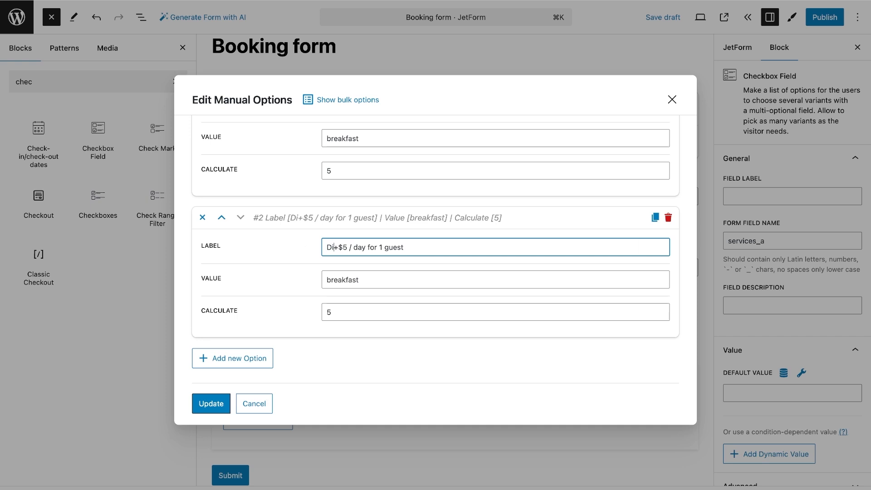
key(Tab)
text(dinner)
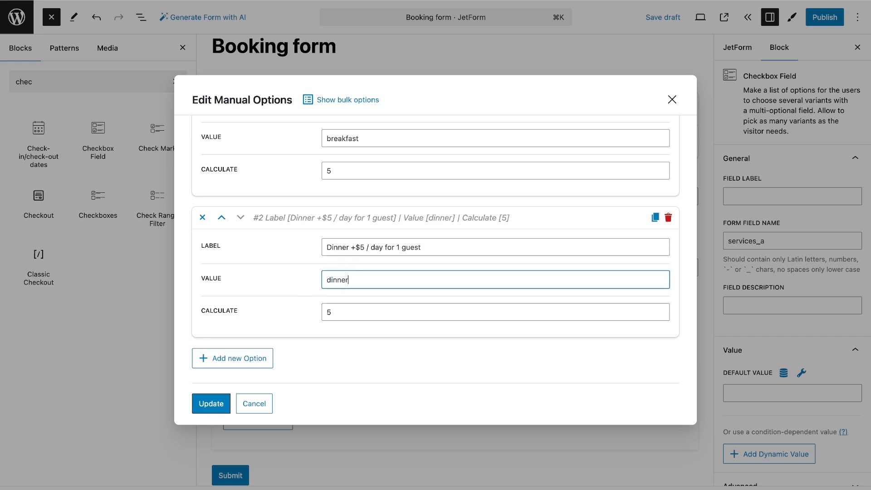
click(211, 403)
scroll(310, 331, down, 3)
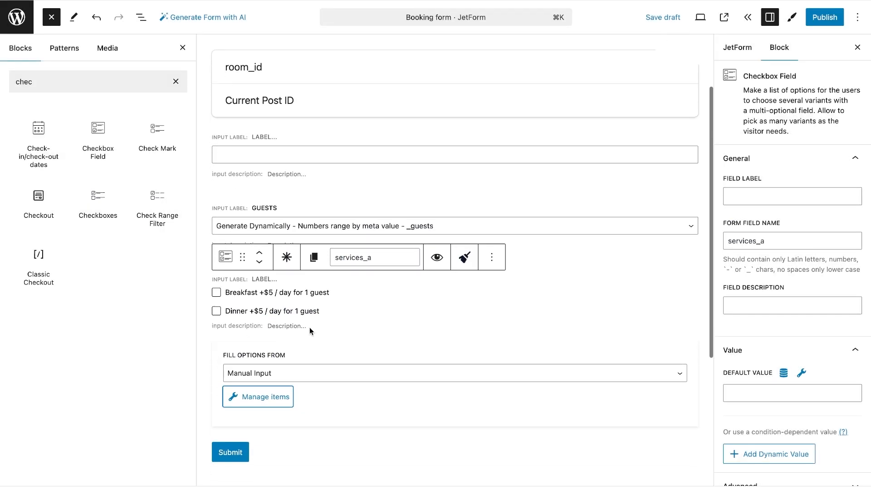
click(491, 207)
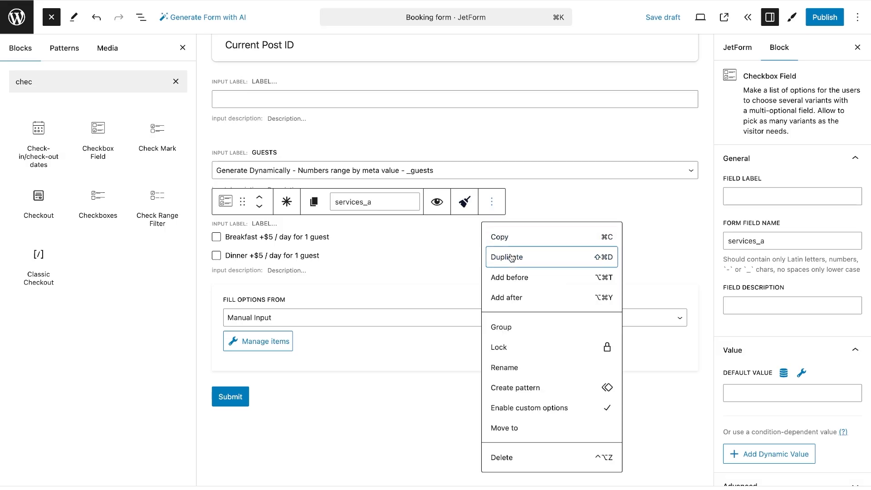
Duplicate the services checkbox field and rename the copy services_b.
click(509, 255)
drag(788, 241, 755, 240)
text(b)
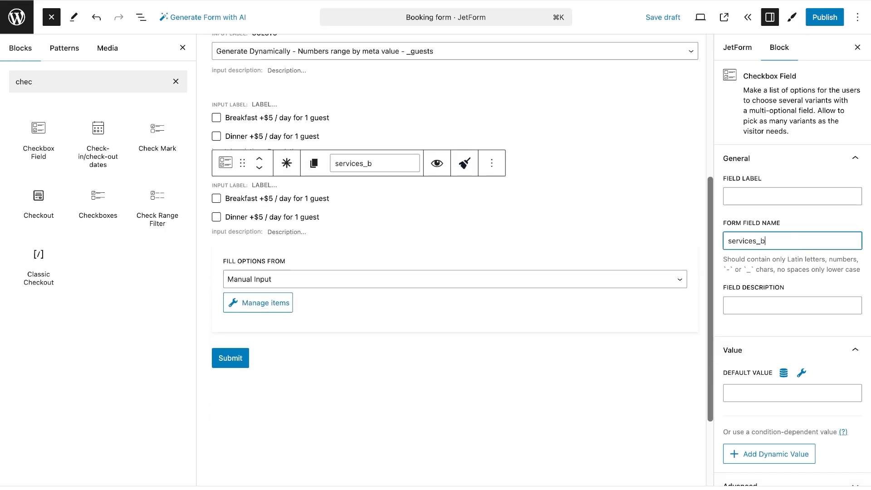
Change the first option to 'Parking +$10 / day' with value parking and calculate 10.
click(258, 303)
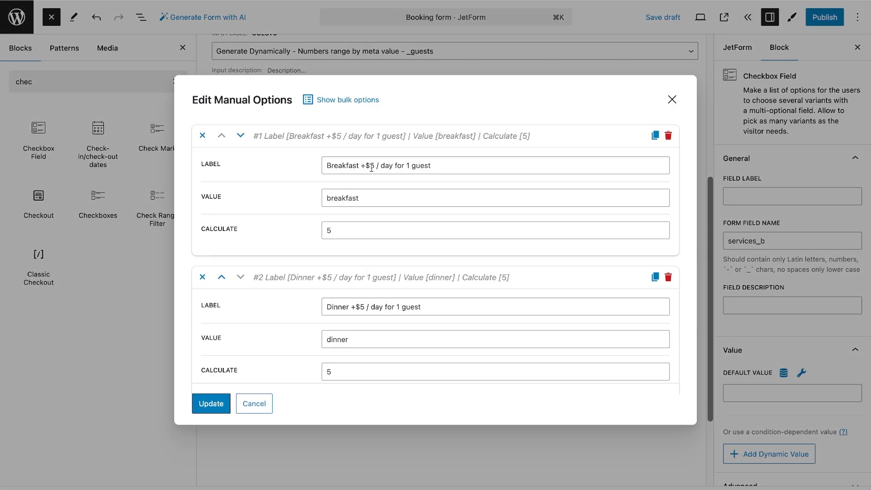
double_click(359, 166)
text(Parking)
double_click(365, 166)
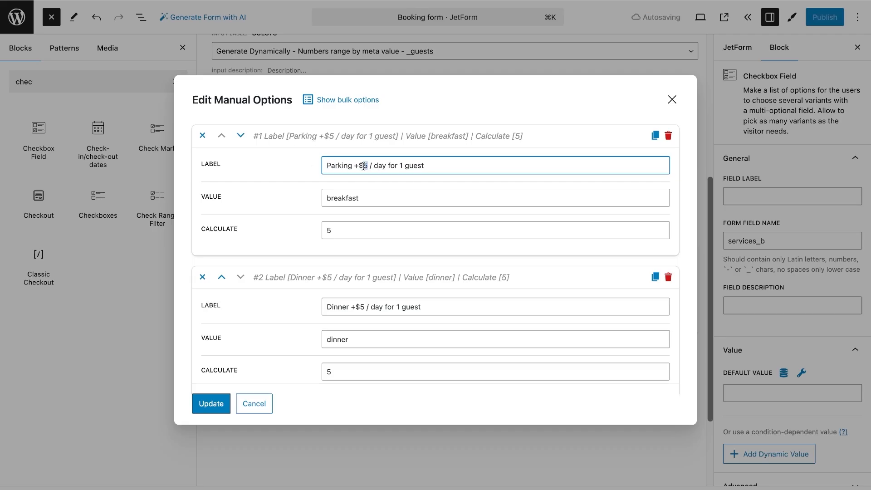
text(10)
drag(439, 171, 386, 169)
key(BackSpace)
double_click(374, 196)
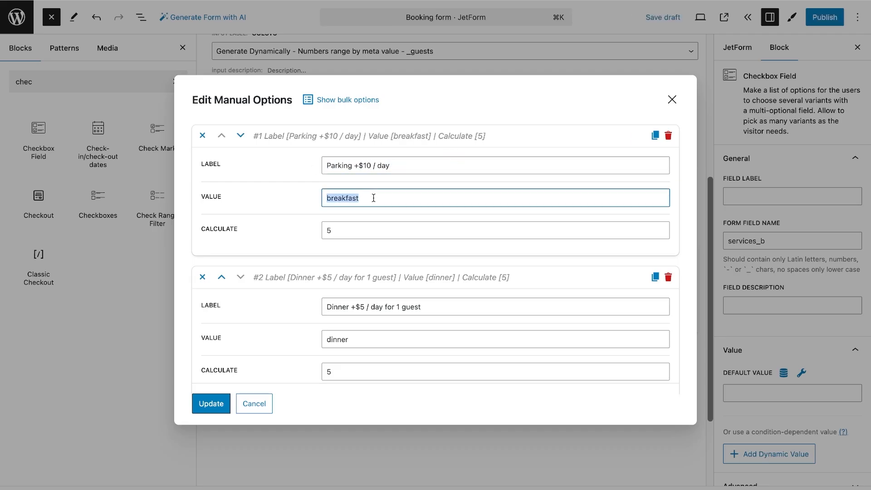
text(parking)
double_click(385, 231)
text(10)
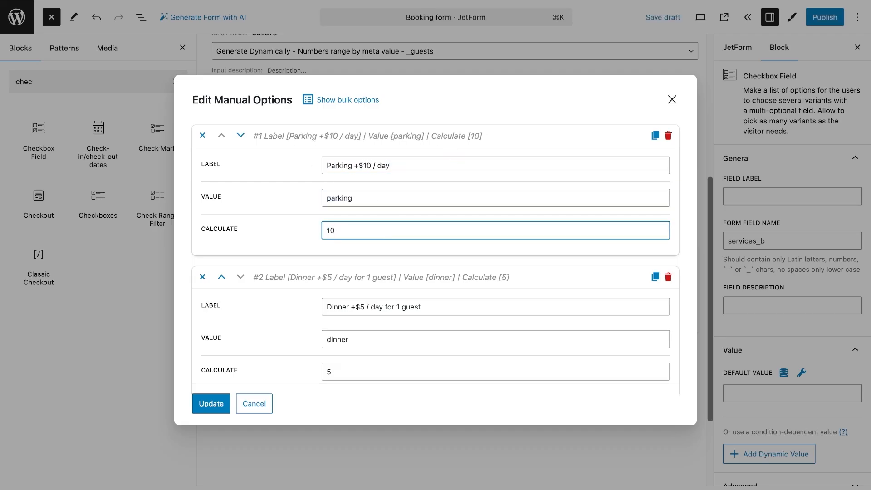
Make the second option 'Bed +$10 / day' with value bed and calculate 10, and update.
click(350, 307)
text(d)
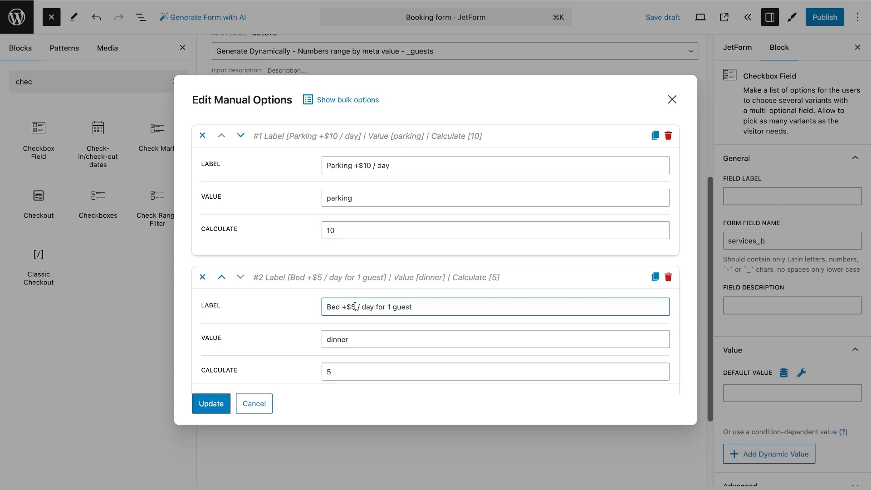
text(10)
drag(357, 307, 416, 307)
key(BackSpace)
key(Tab)
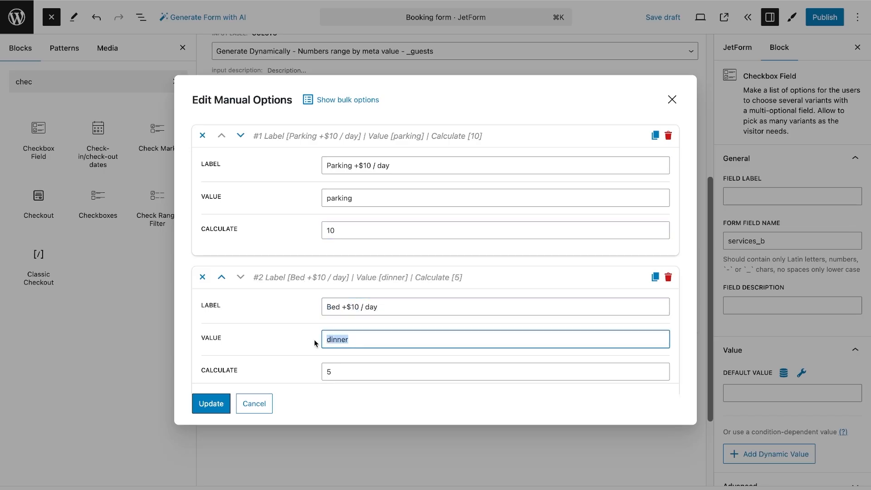
text(bed)
key(Tab)
text(10)
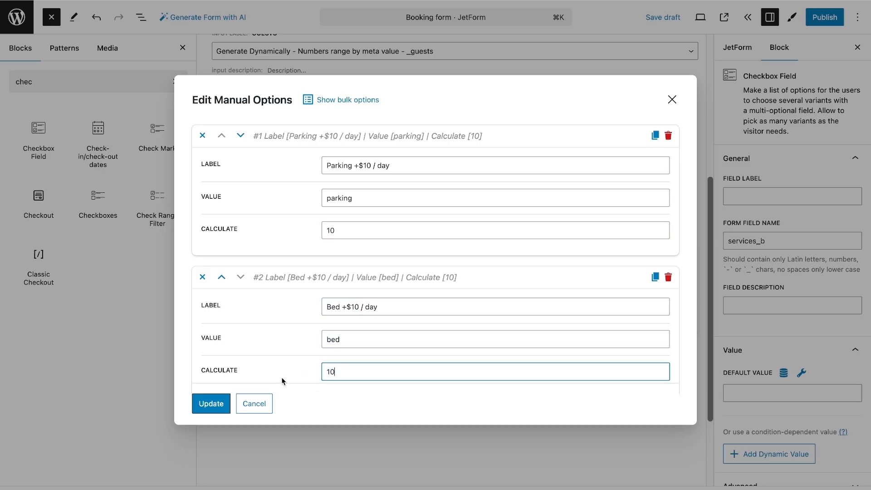
click(211, 403)
Duplicate services_b and rename the copy services_c.
click(491, 163)
click(518, 218)
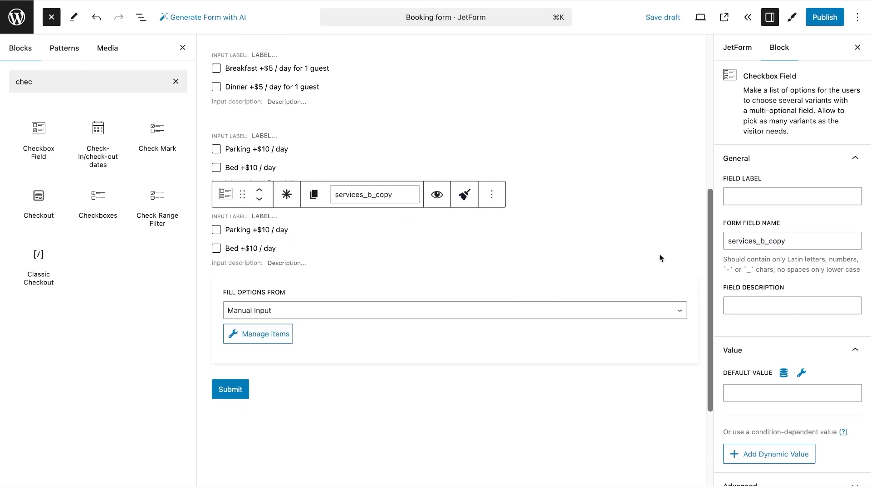
drag(785, 240, 762, 240)
text(c)
Change the first option to 'Airport Transfer +$10' with value transfer and calculate 20.
click(258, 333)
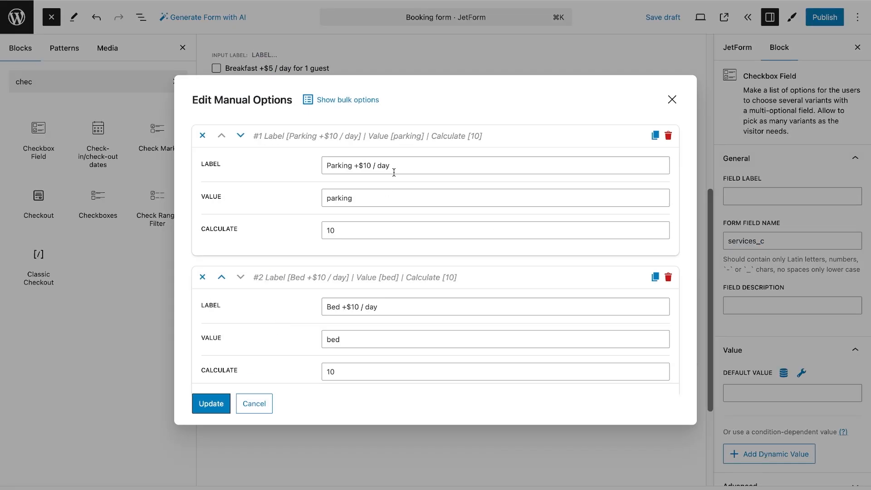
drag(355, 167, 317, 171)
text(Airport Transfer)
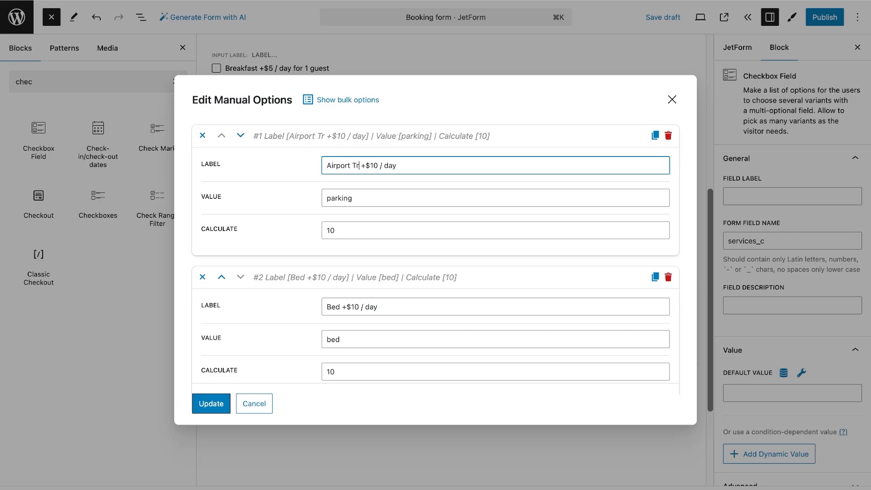
key(BackSpace)
key(BackSpace)
key(BackSpace)
key(BackSpace)
key(BackSpace)
key(BackSpace)
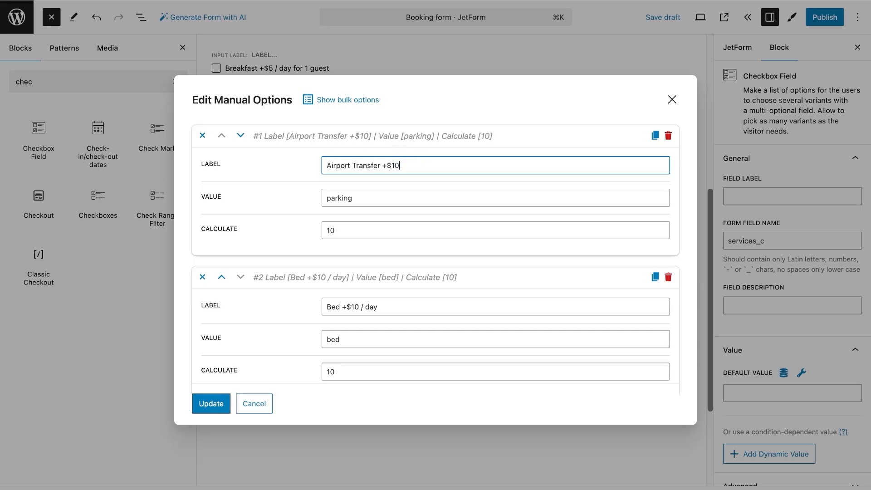
drag(354, 199, 320, 202)
text(transfer)
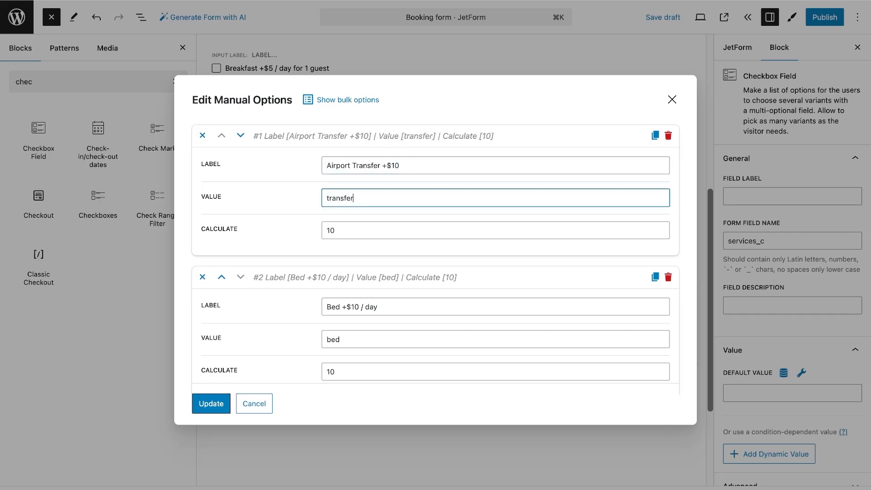
double_click(346, 230)
text(20)
Edit the second option to City Excursion +$40 (excursion, 40) and update the options.
double_click(338, 308)
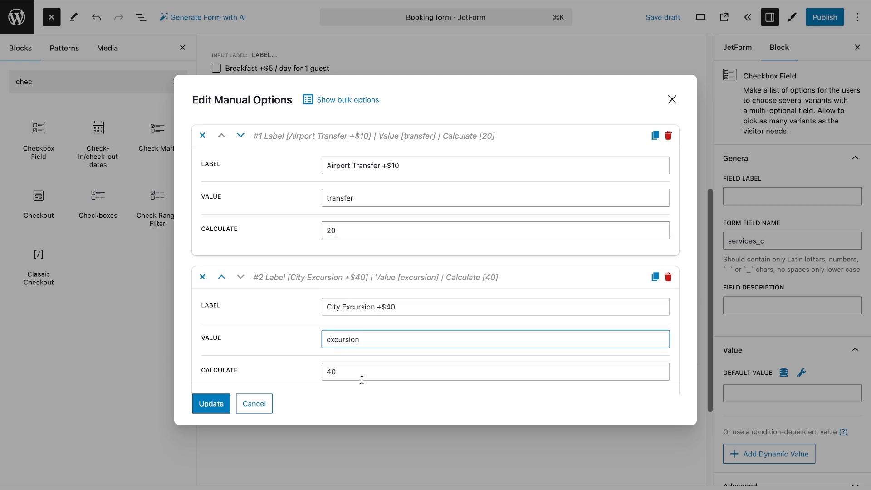
click(356, 362)
click(199, 405)
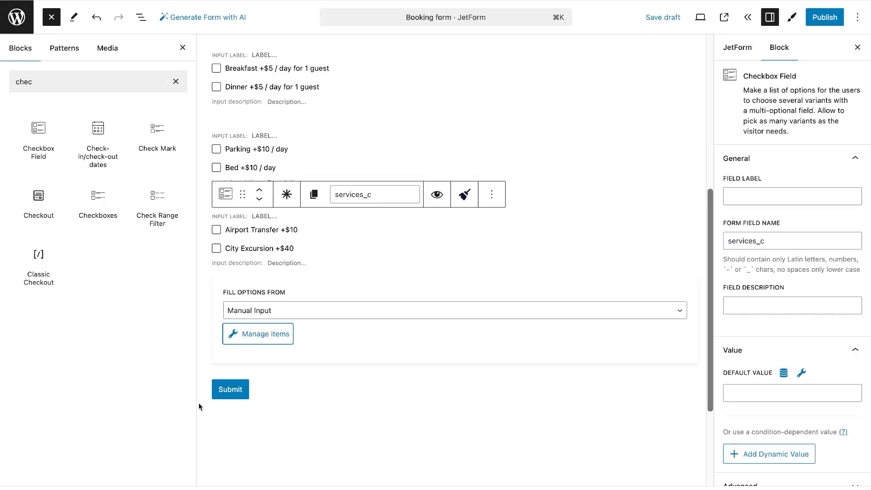
scroll(258, 363, down, 1)
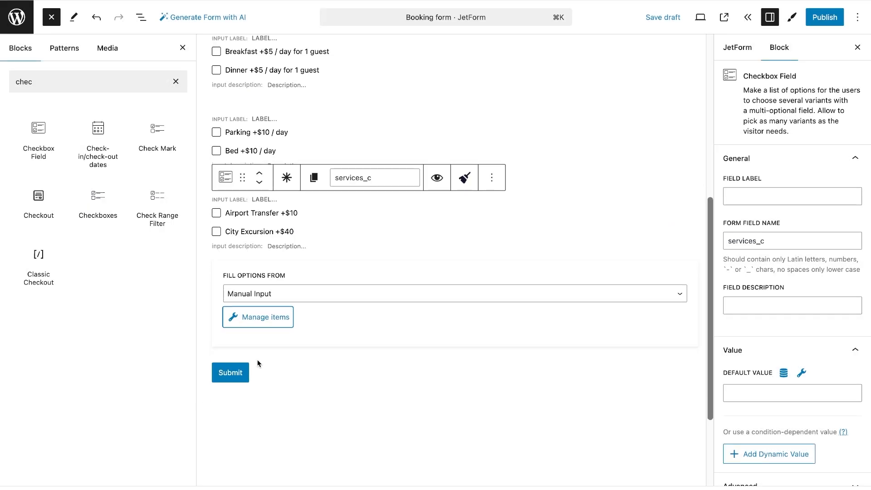
Insert a Calculated Field block and name it total.
click(176, 81)
text(cal)
click(105, 154)
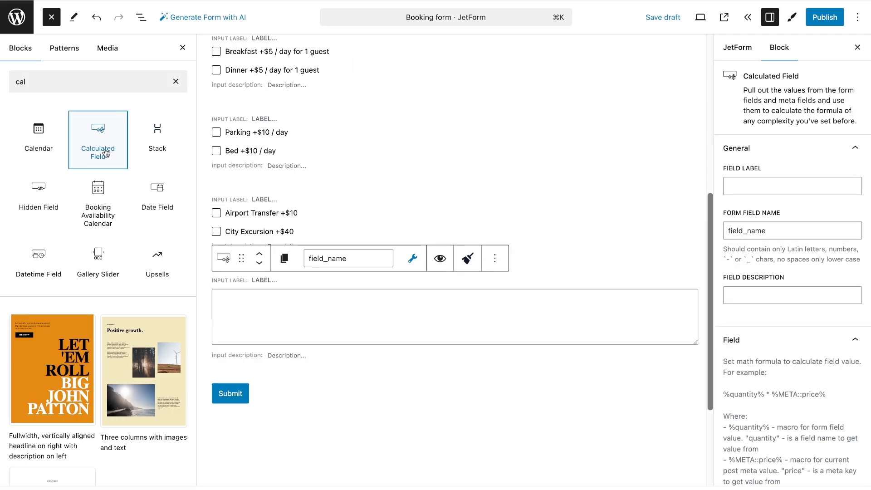
double_click(781, 230)
text(total)
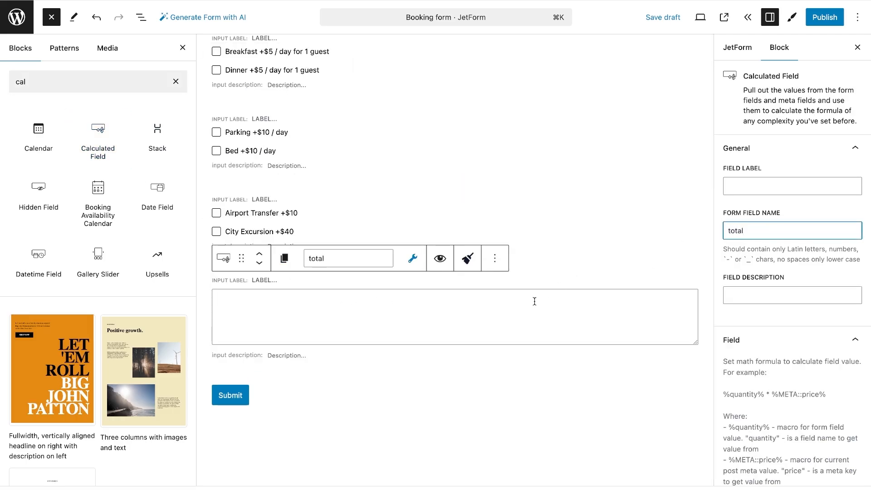
Enter %ADVANCED_PRICE::_dates% as the formula, adapted from the help-text macro.
click(534, 301)
scroll(780, 353, down, 5)
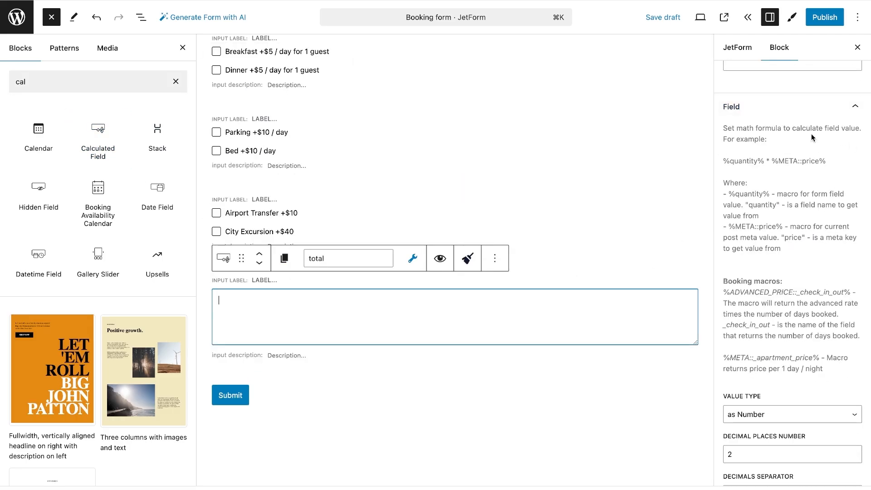
scroll(812, 137, down, 1)
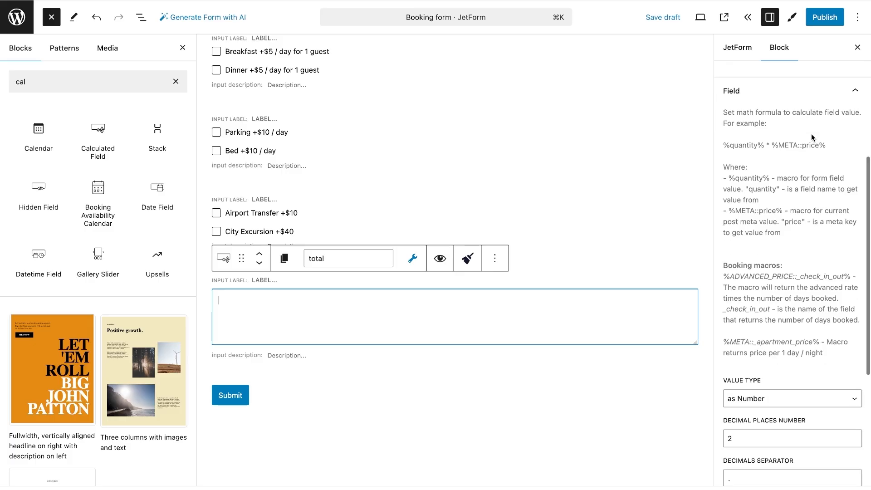
drag(770, 179, 728, 180)
click(761, 191)
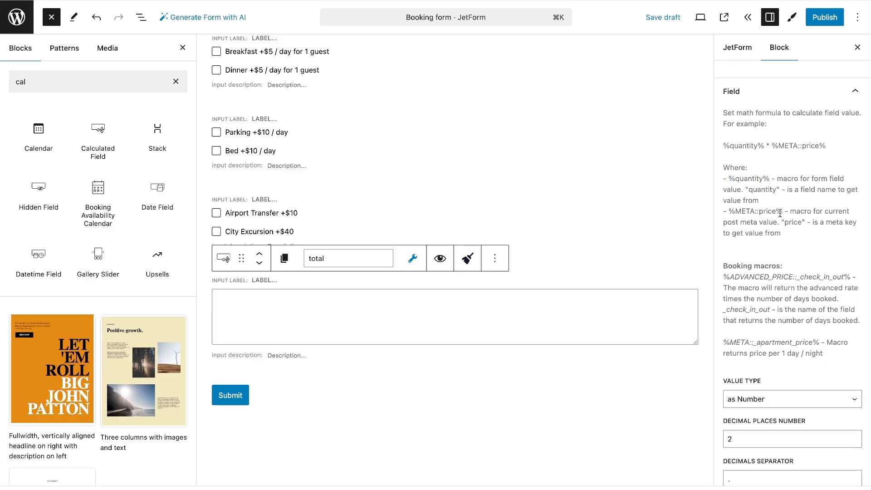
drag(780, 213, 728, 213)
click(783, 210)
scroll(787, 252, down, 1)
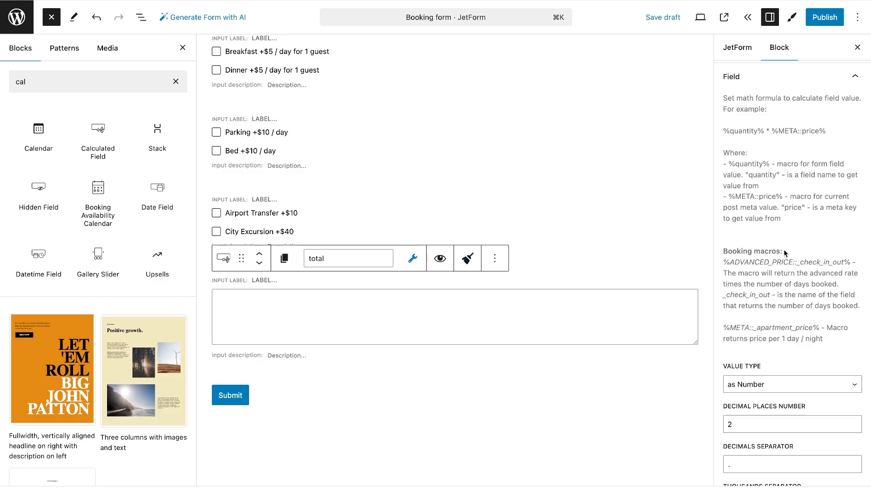
drag(851, 262, 724, 262)
key(super+c)
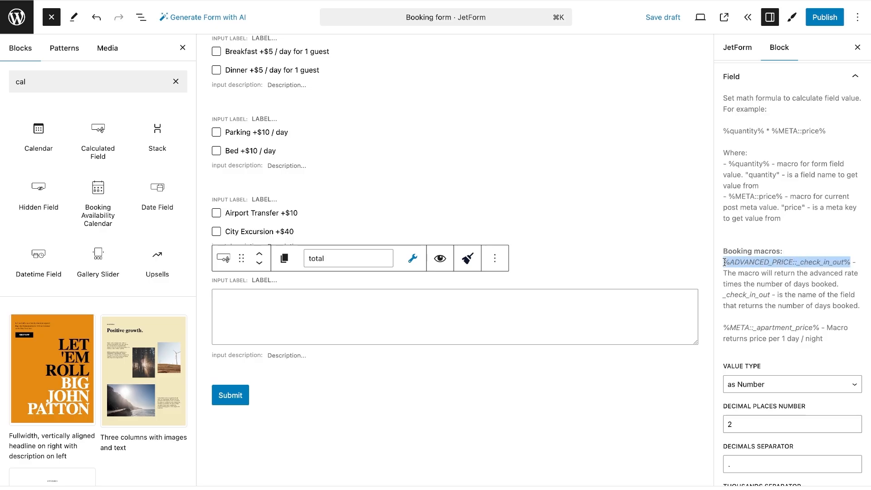
click(625, 291)
key(super+v)
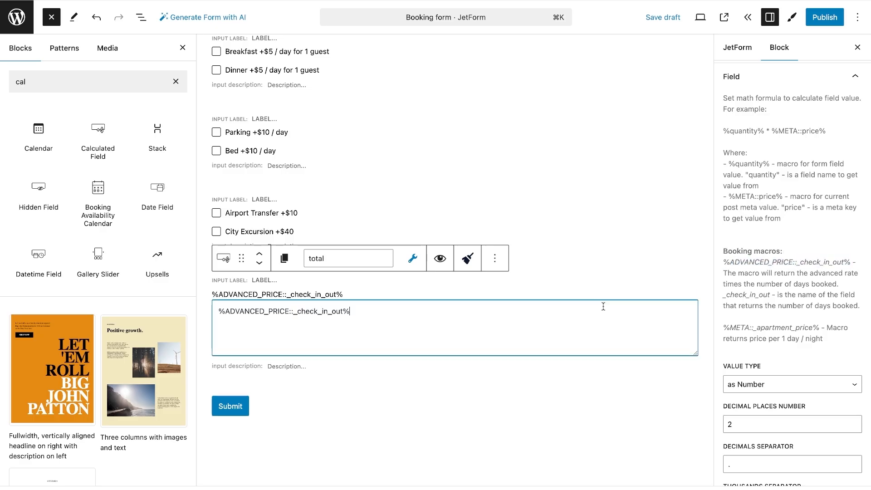
drag(346, 312, 296, 317)
text(dates%)
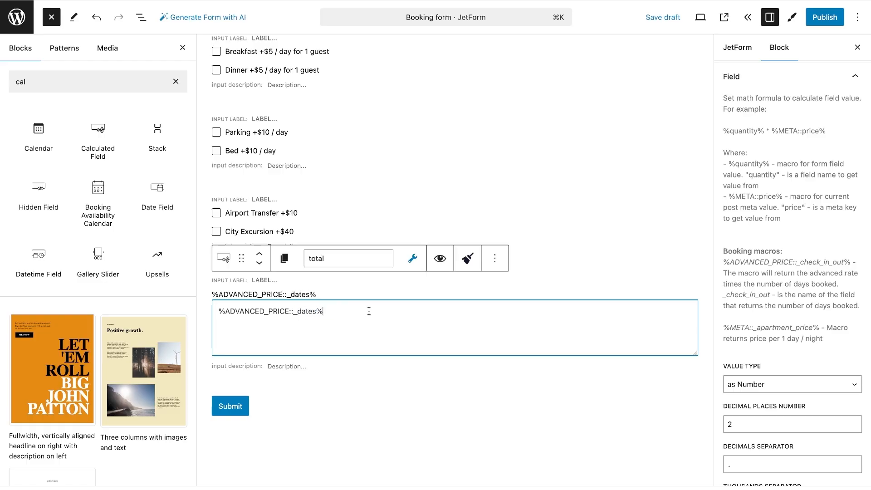
Publish the Booking form.
scroll(417, 311, down, 1)
scroll(749, 293, down, 5)
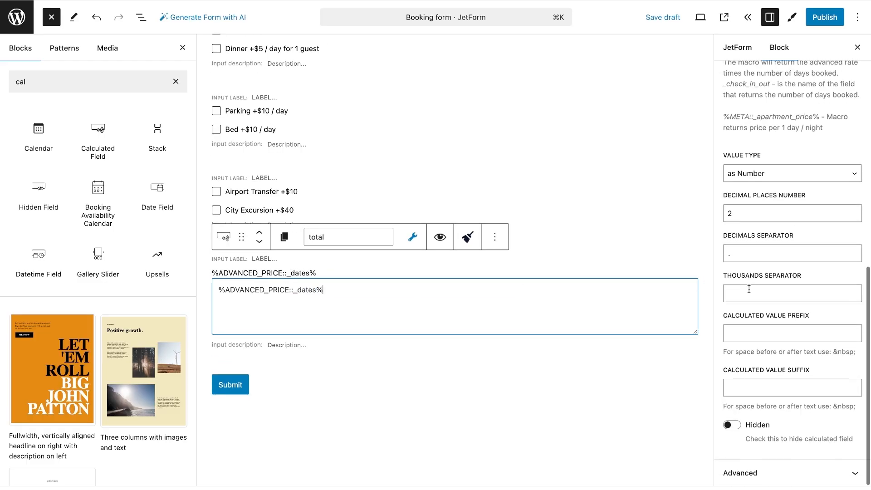
scroll(749, 293, up, 5)
click(825, 18)
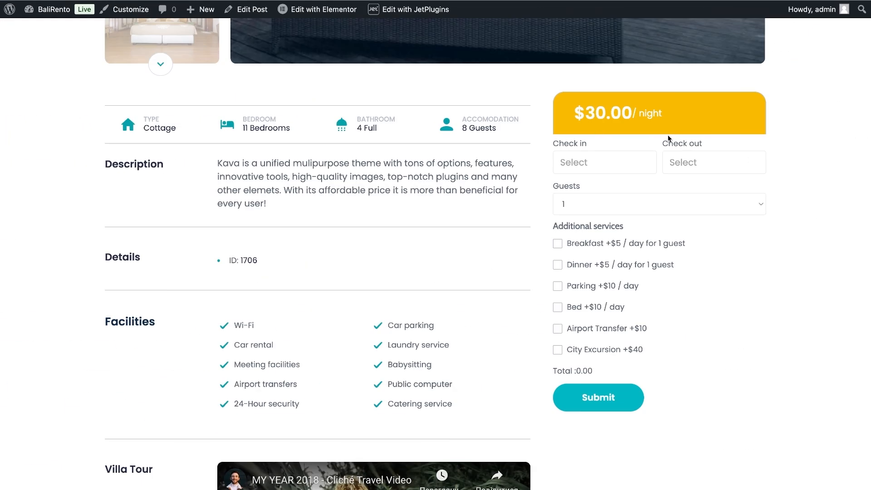
Pick 13 to 16 January and confirm a 90.00 total, then bring up the booking period choices.
click(618, 162)
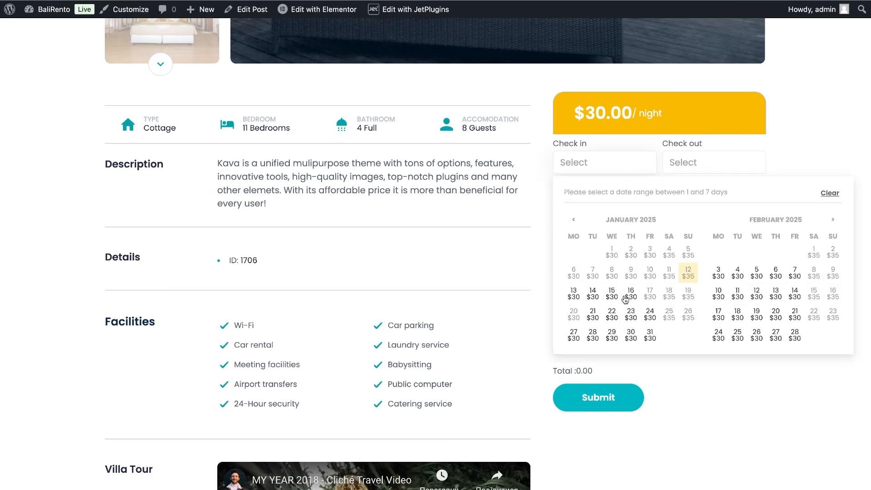
click(574, 295)
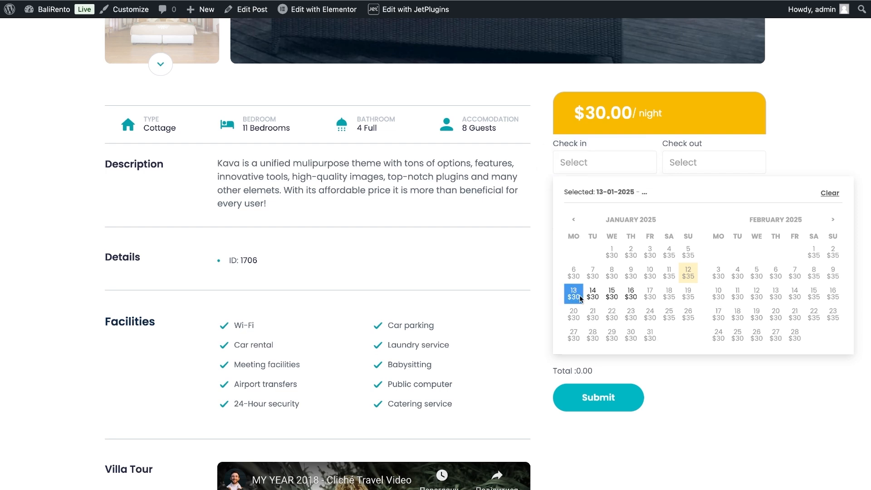
click(630, 296)
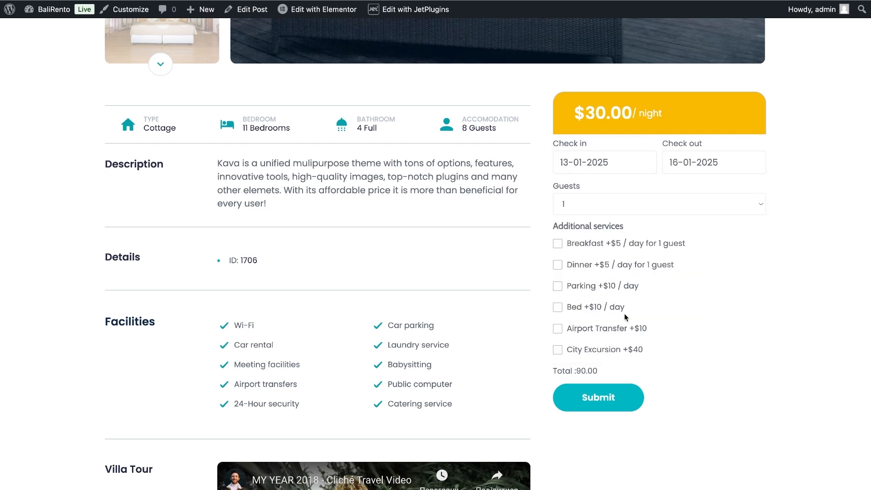
drag(606, 368, 577, 370)
click(624, 374)
click(618, 158)
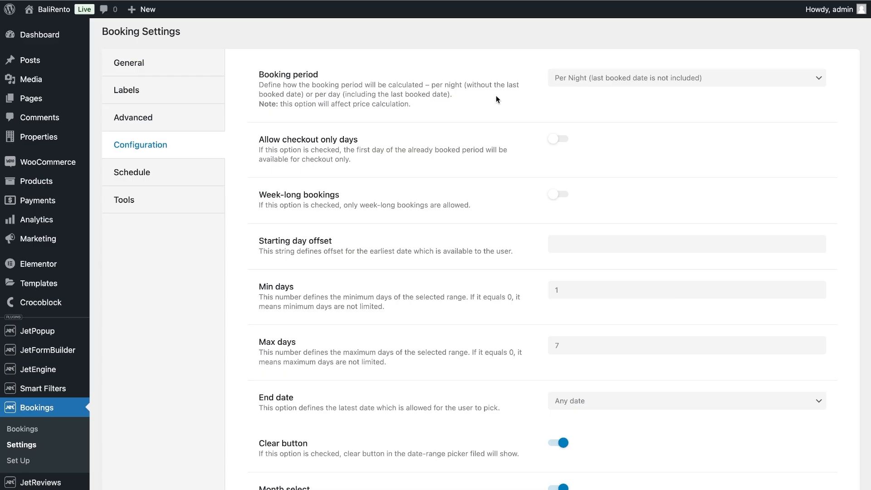
click(589, 79)
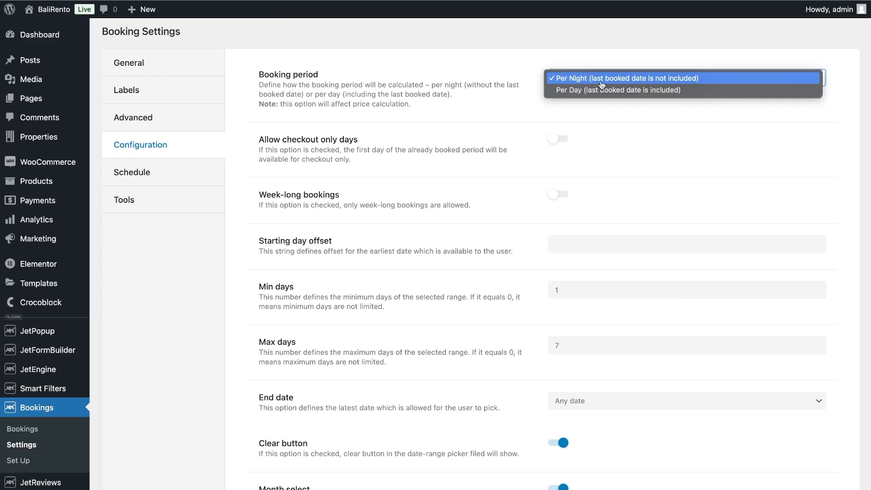
Switch to Per Day, see 13–16 January total 120.00, then revert to Per Night.
click(607, 91)
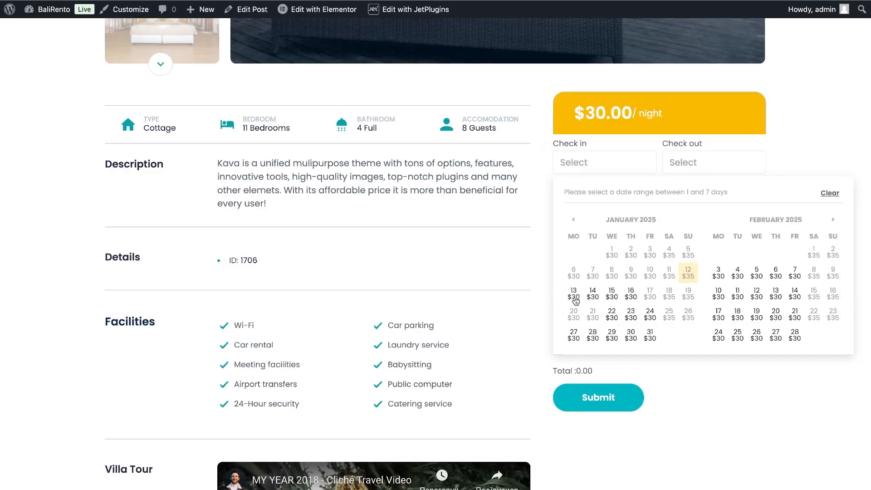
click(575, 300)
click(631, 300)
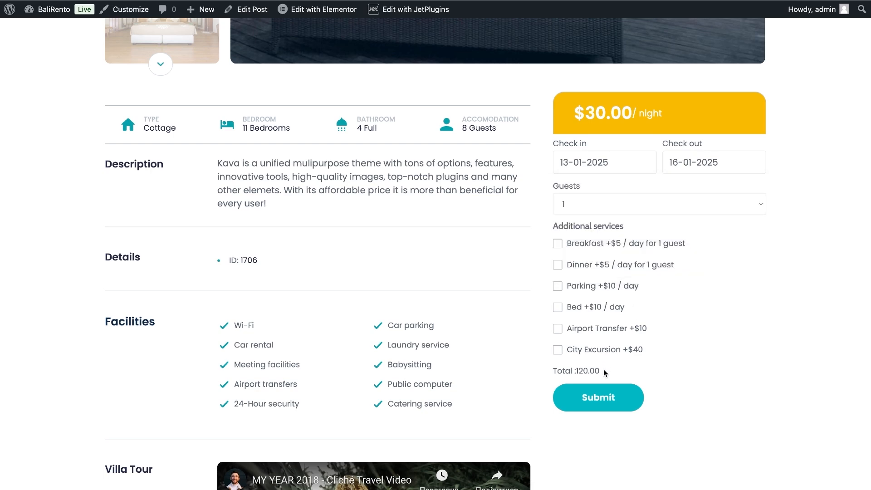
drag(601, 371, 576, 371)
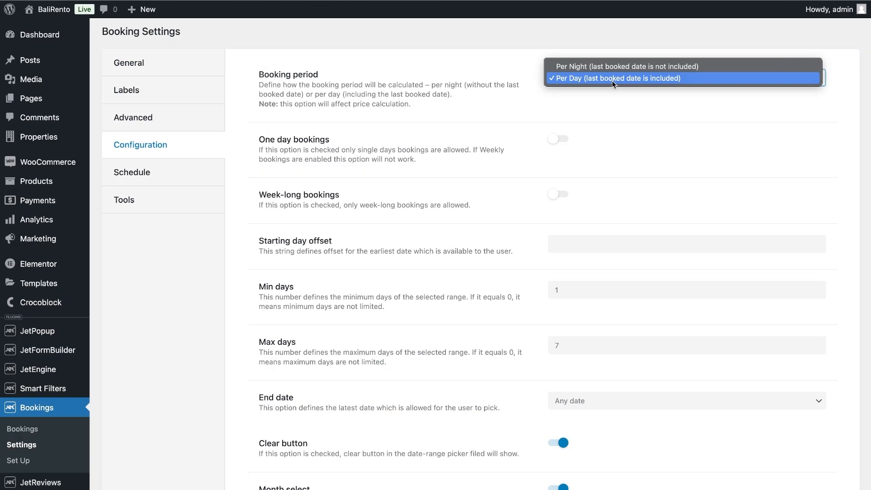
click(613, 65)
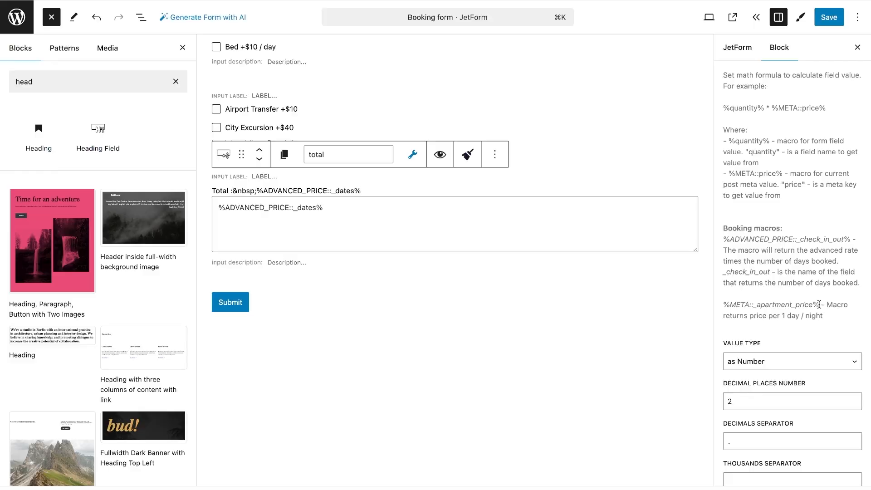
Replace the total formula with %META::_apartment_price% and save the form.
drag(819, 304, 725, 306)
key(ctrl+c)
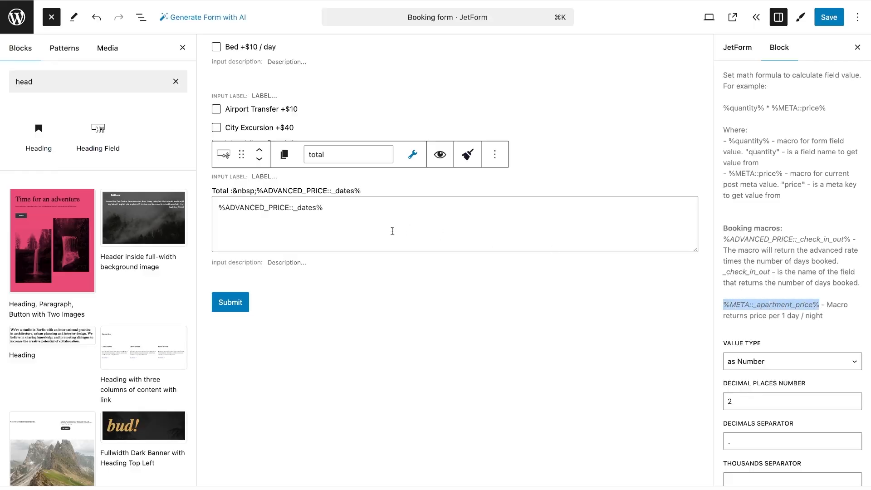
triple_click(331, 209)
key(ctrl+v)
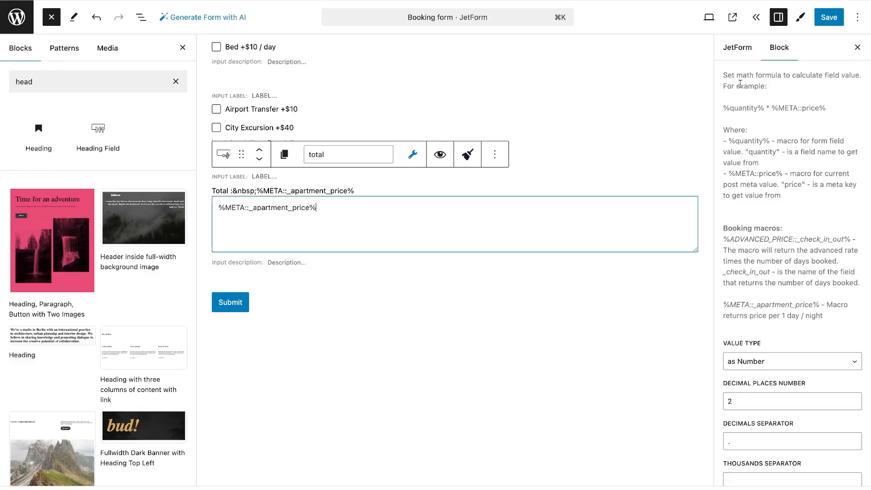
click(829, 20)
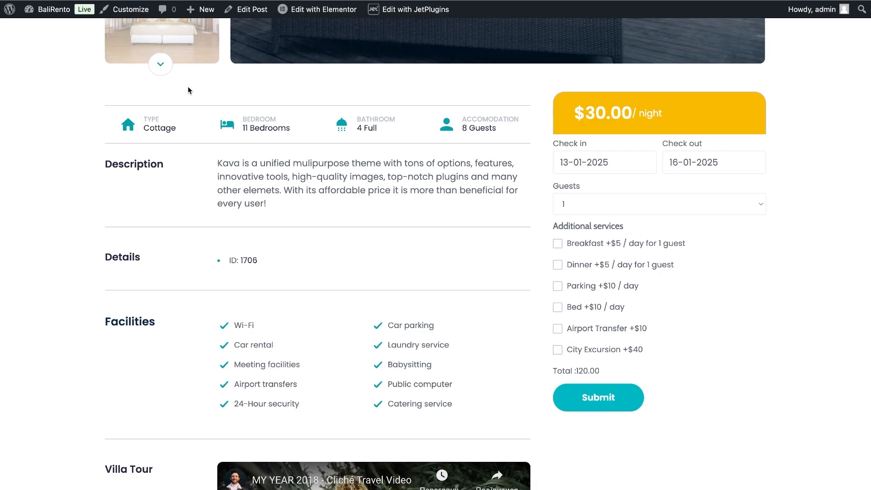
Reload the property page and pick 13–16 January, getting a 30.00 total.
key(super+r)
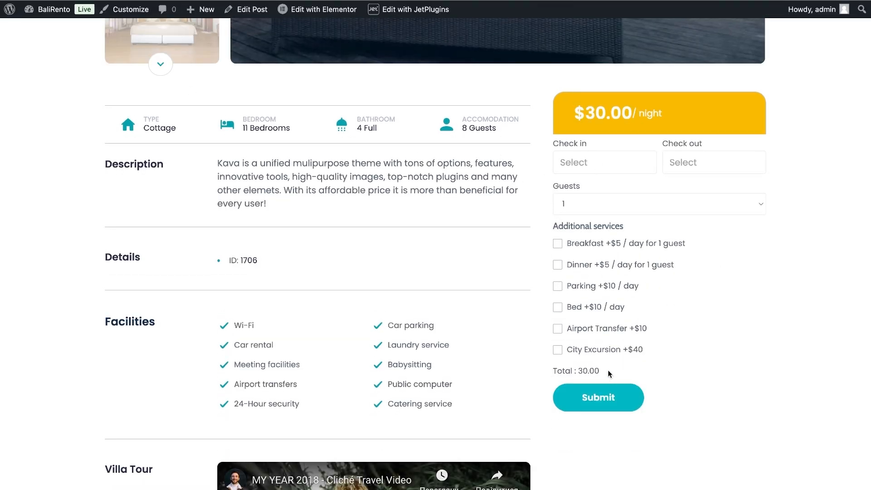
drag(610, 374, 553, 375)
click(552, 375)
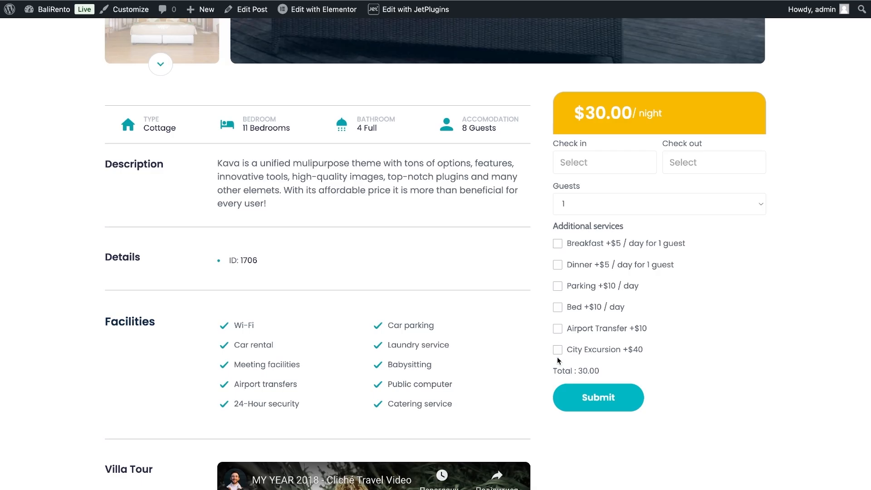
click(606, 159)
click(574, 294)
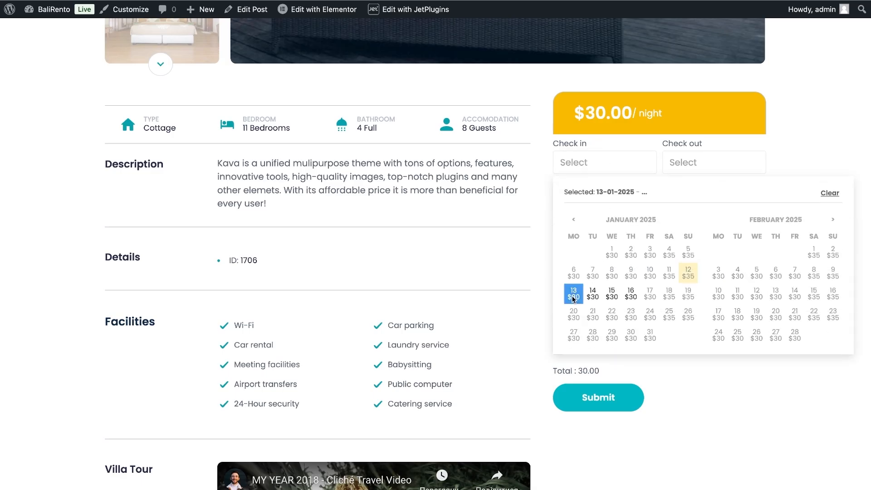
click(626, 297)
drag(607, 374, 554, 372)
click(554, 371)
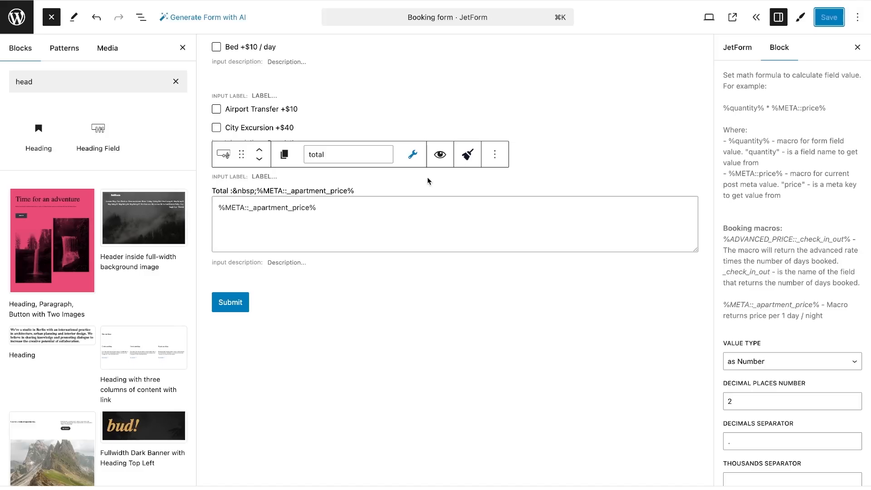
click(327, 211)
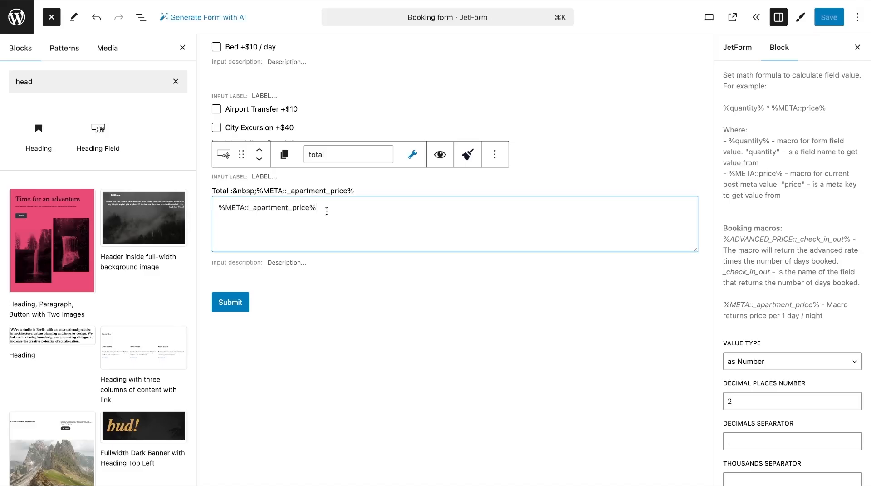
Extend the formula to %META::_apartment_price%*%_dates% and save the form.
text(8)
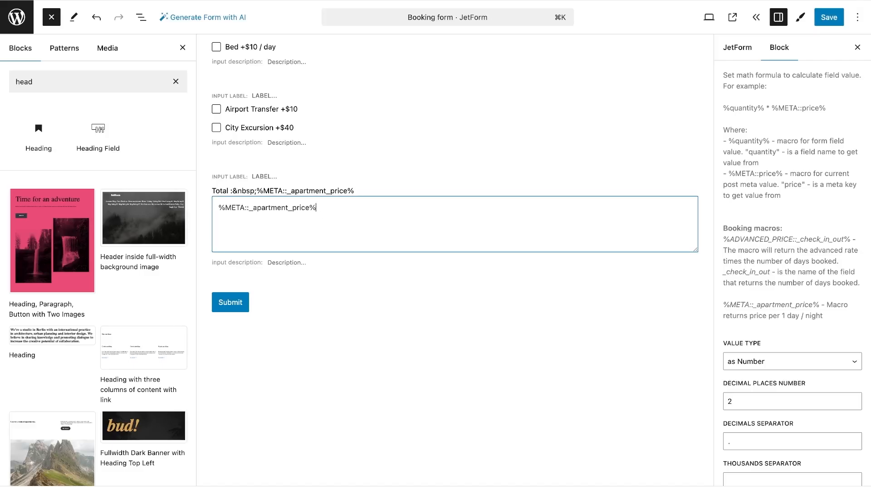
click(412, 154)
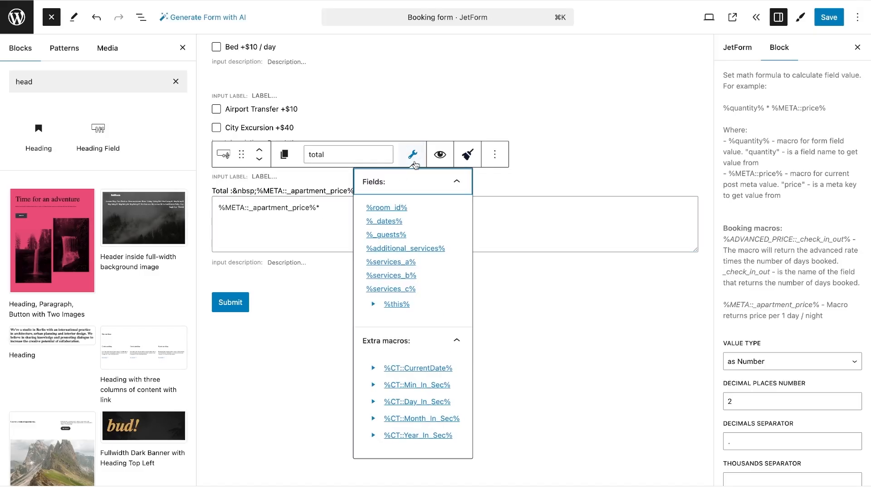
click(402, 222)
click(500, 208)
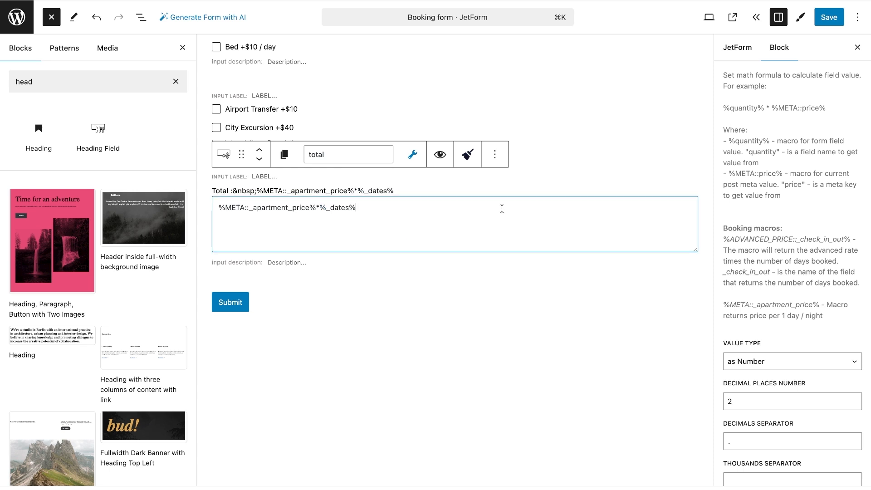
click(833, 18)
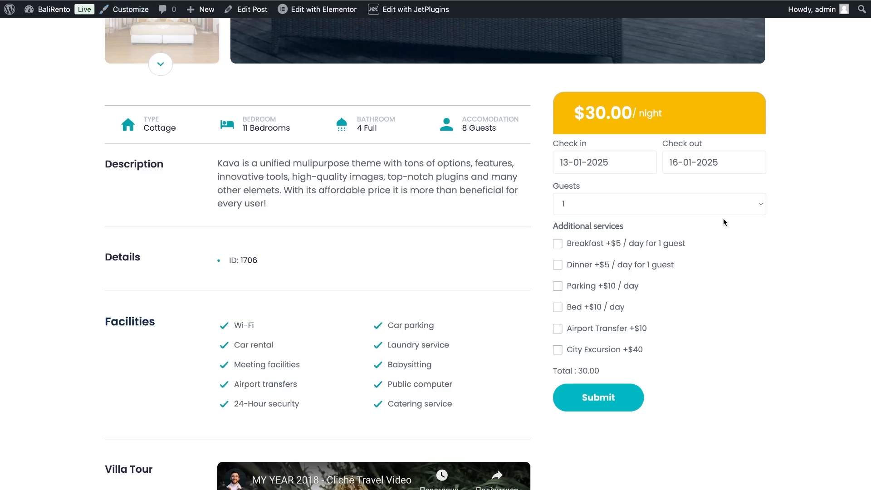
Reload the apartment page and book 13–16 January to check the 90.00 total.
key(super+r)
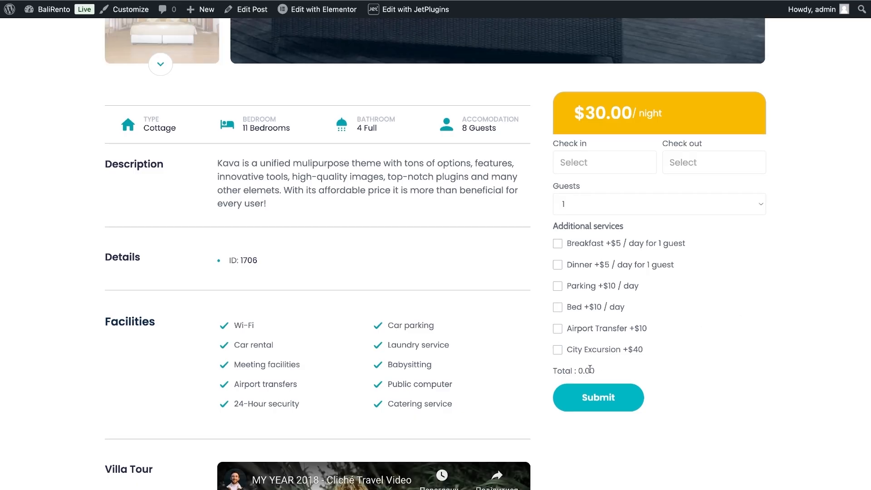
click(594, 158)
click(573, 294)
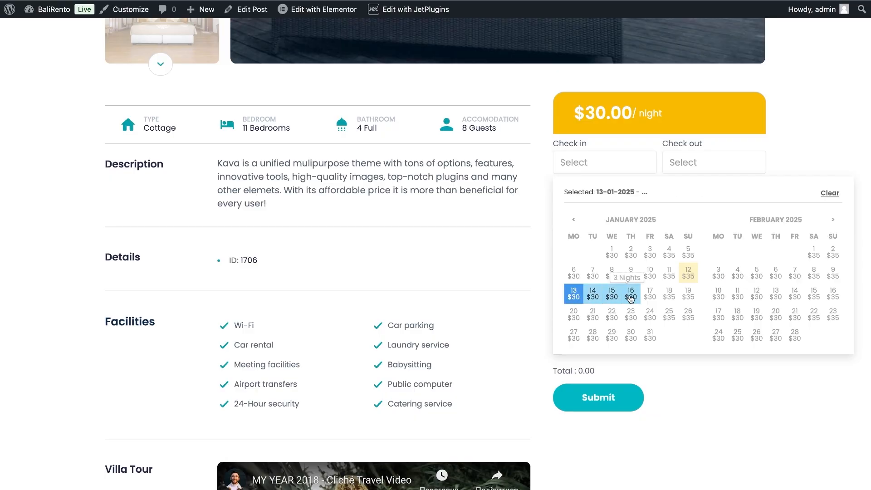
click(631, 296)
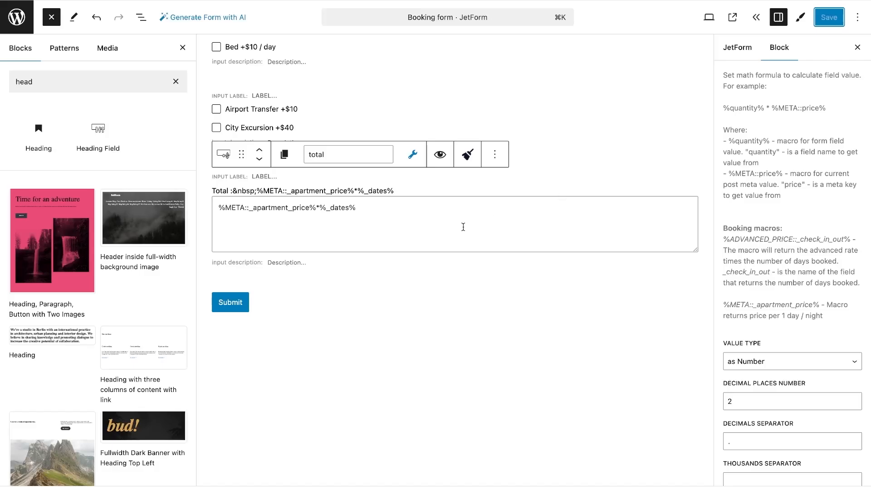
Replace the total formula with %ADVANCED_PRICE::_check_in_out%.
triple_click(370, 209)
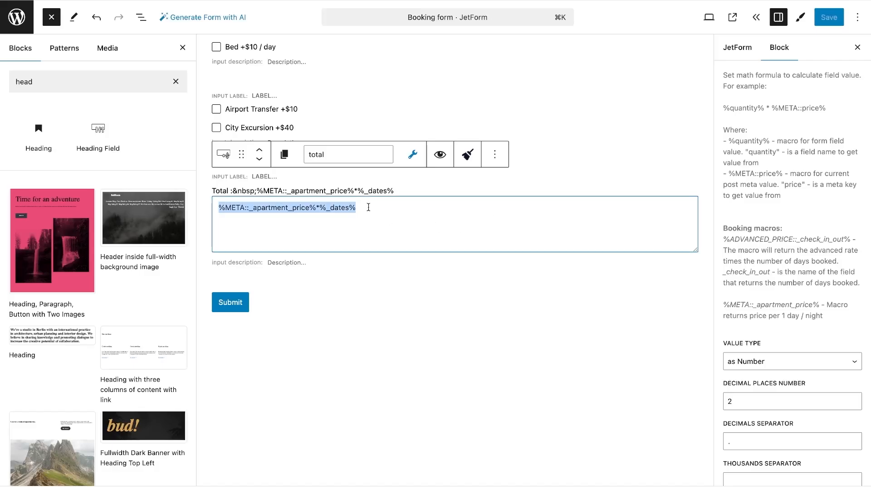
key(BackSpace)
drag(852, 239, 723, 239)
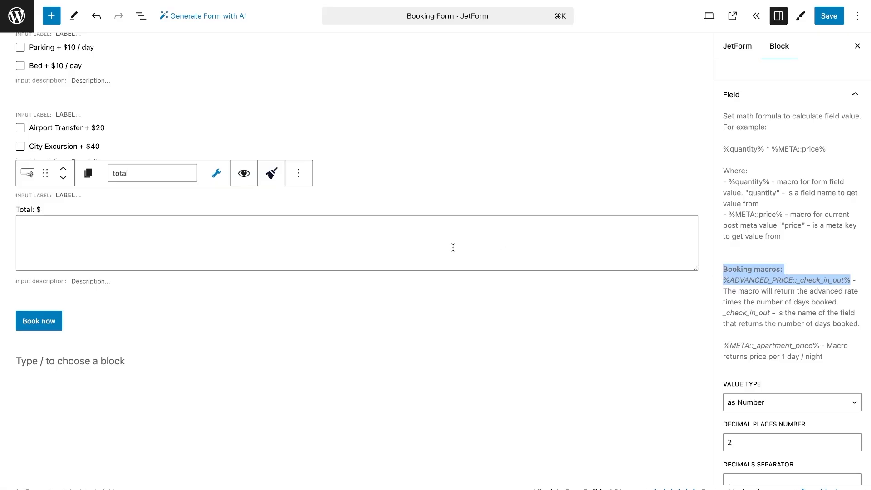
text(%ADVANCED_PRICE::_check_in_out%)
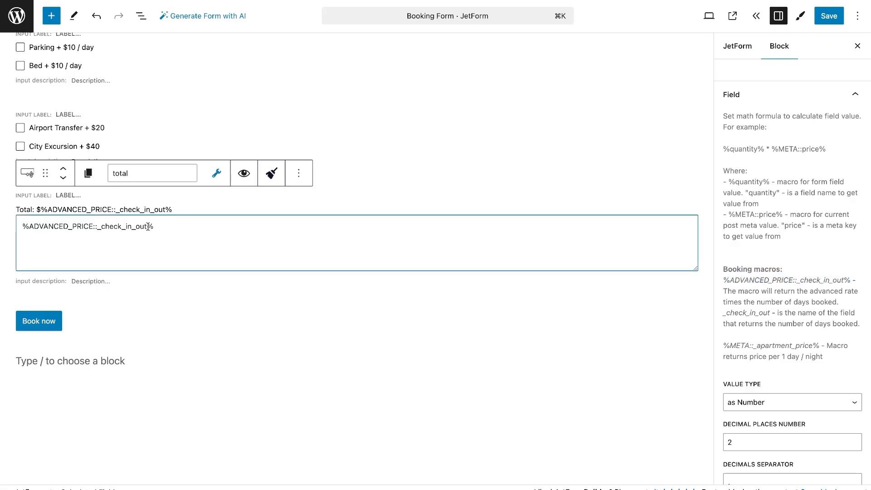
Change the price macro from check_in_out to %ADVANCED_PRICE::_dates%.
drag(148, 226, 101, 227)
key(Left)
key(BackSpace)
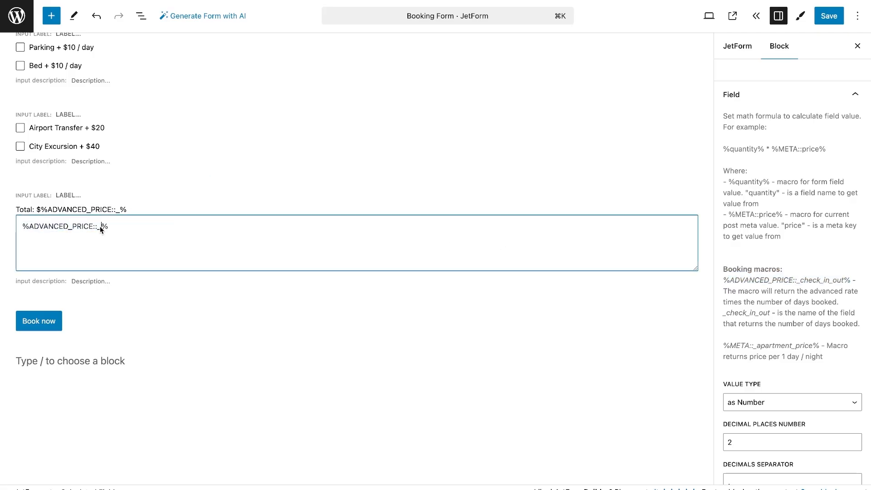
text(dates)
click(218, 181)
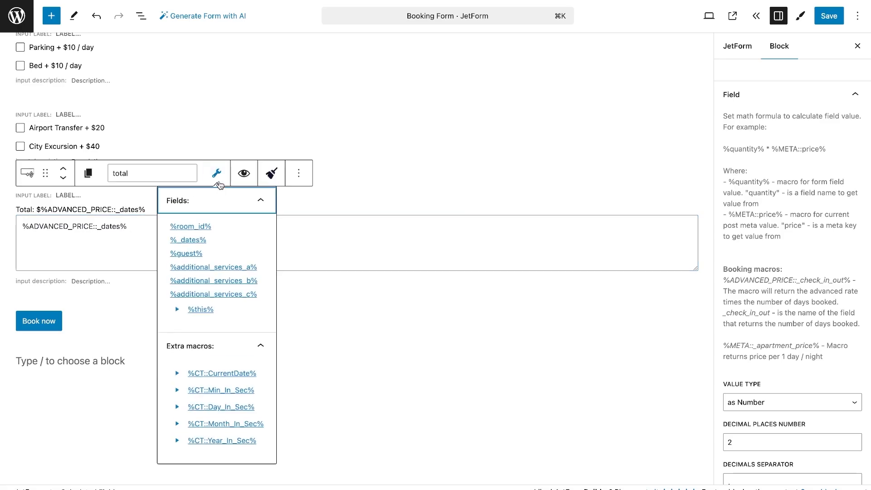
click(218, 181)
click(156, 226)
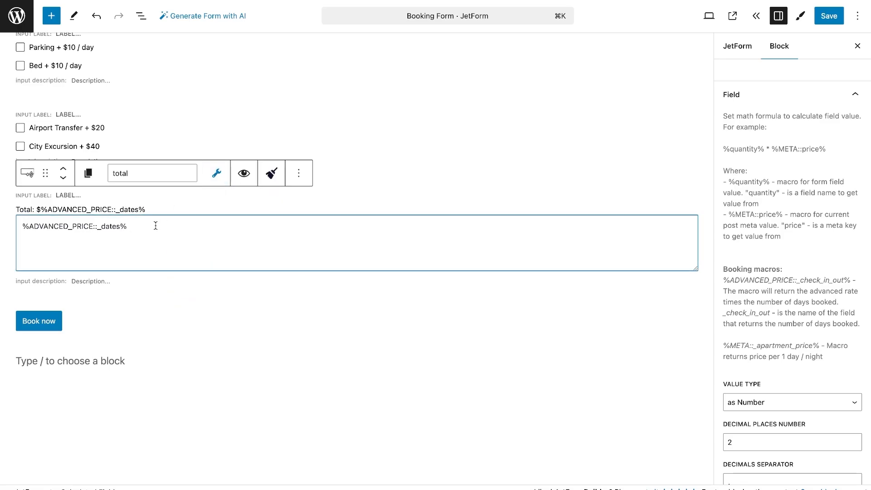
Append + %additional_services_a%*%guest%*%_dates% to the total formula.
text(+)
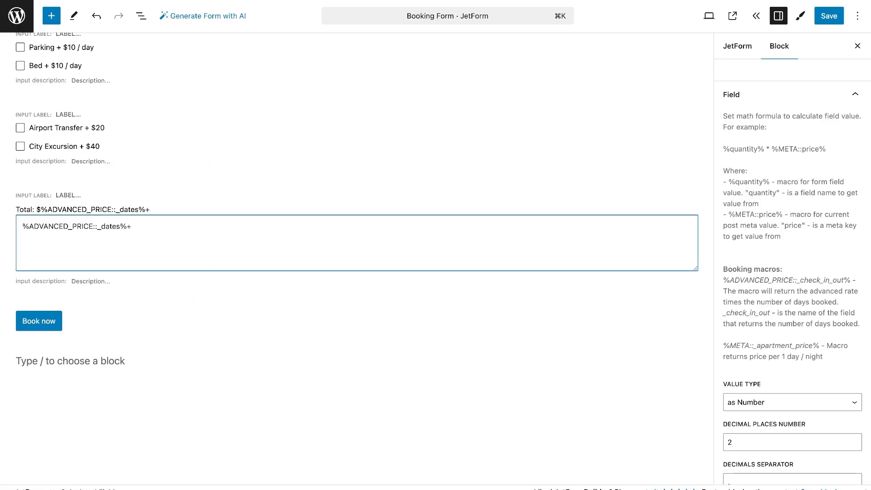
click(217, 172)
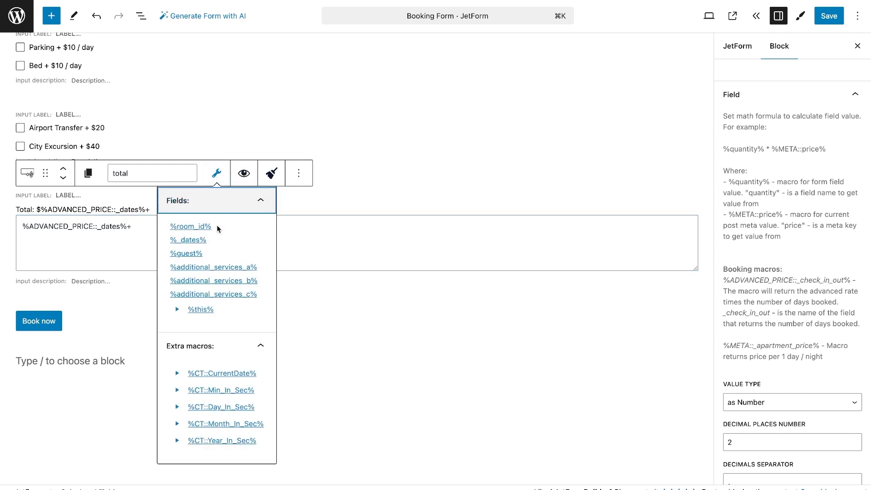
click(223, 269)
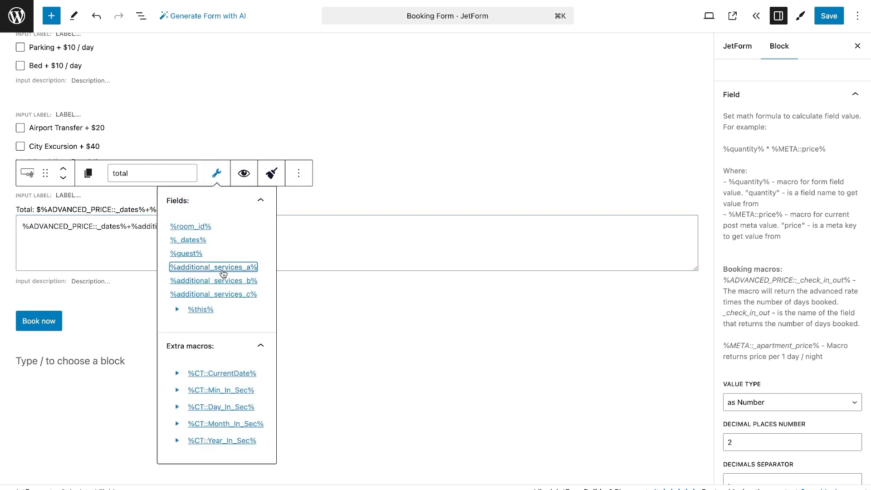
click(191, 254)
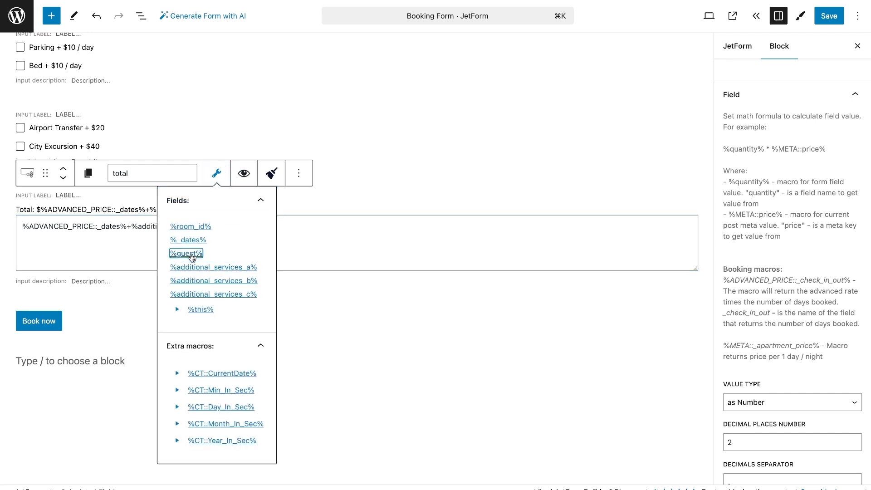
click(188, 239)
click(160, 229)
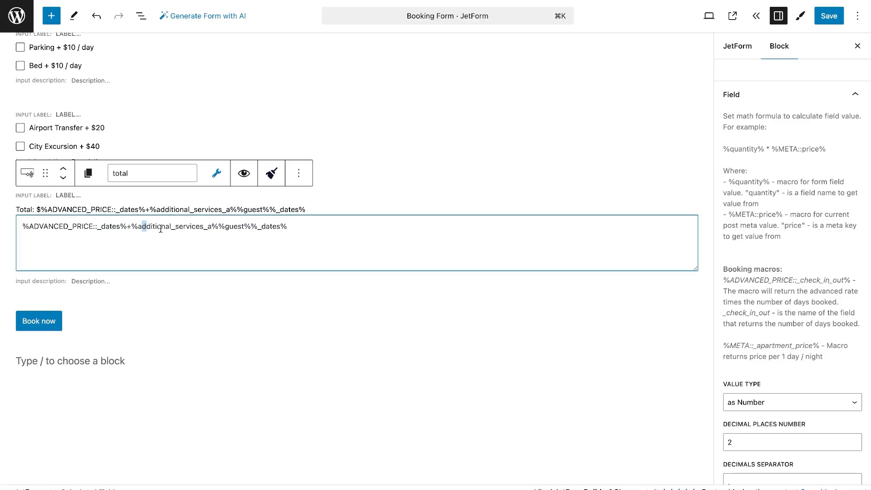
click(217, 226)
text(*)
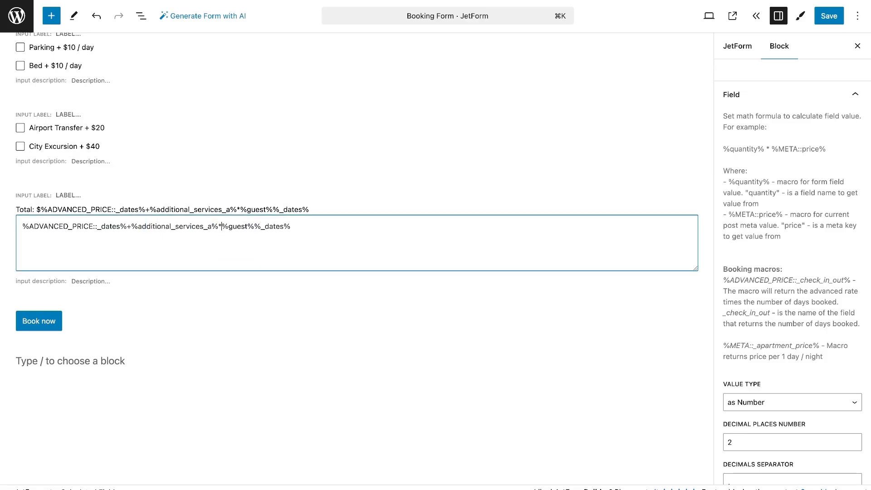
click(255, 226)
text(*)
Append + %additional_services_b%*%_dates% to the formula.
click(349, 225)
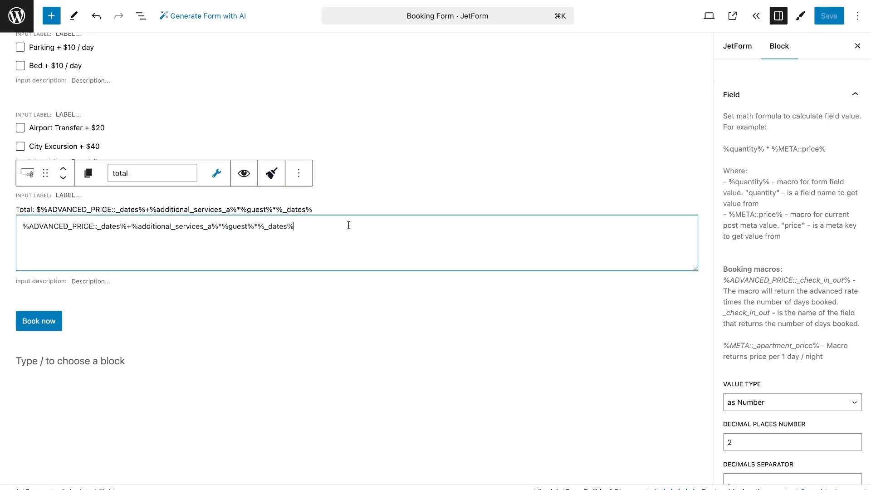
text(+)
click(217, 173)
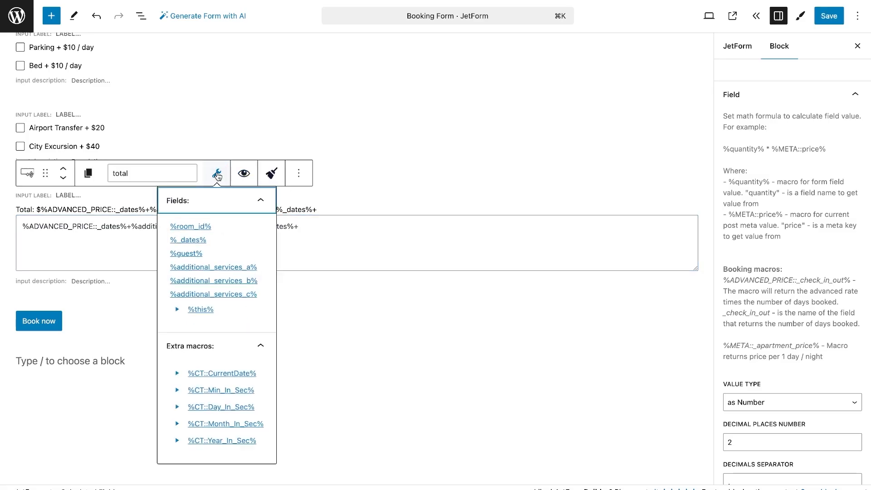
click(225, 281)
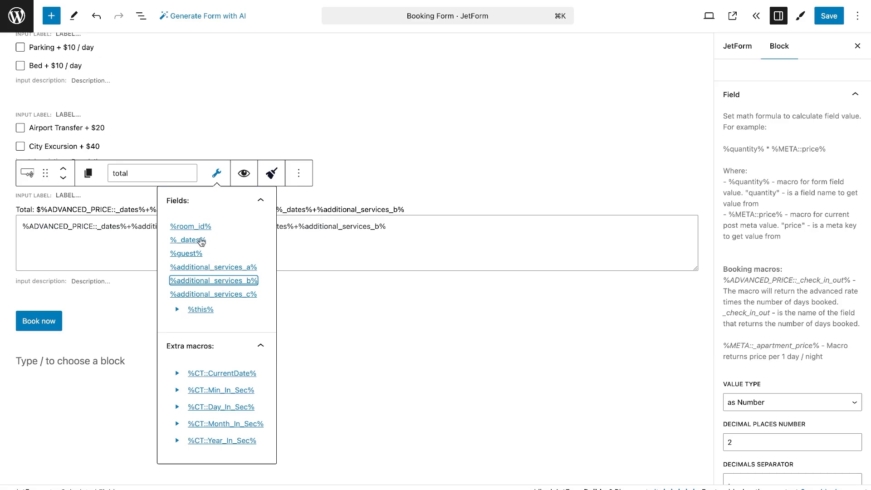
click(202, 240)
click(385, 226)
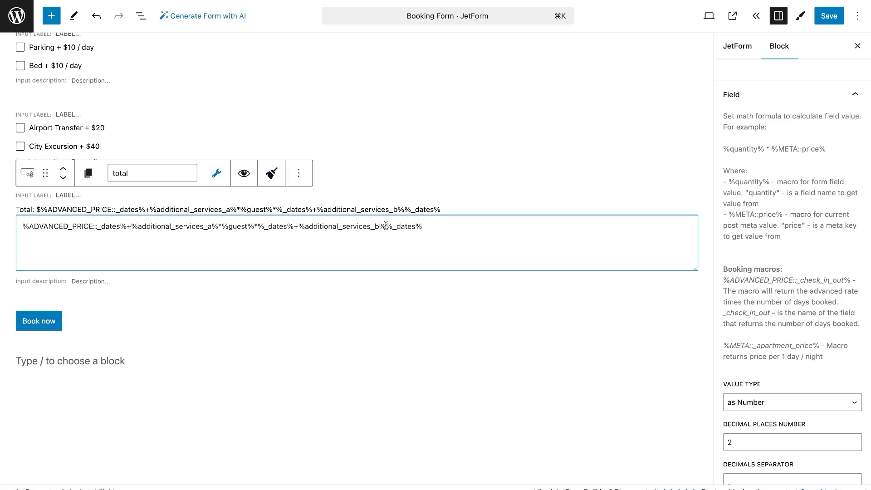
text(*)
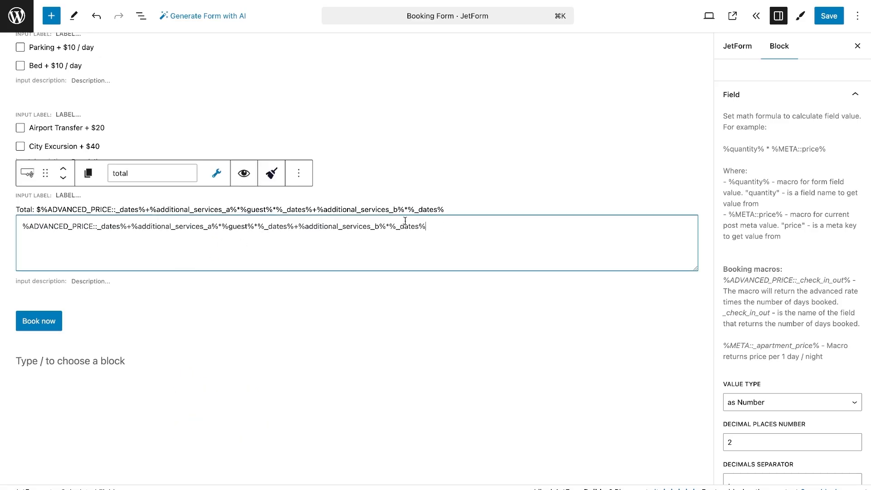
Append + %additional_services_c% to the formula and save the booking form.
click(217, 172)
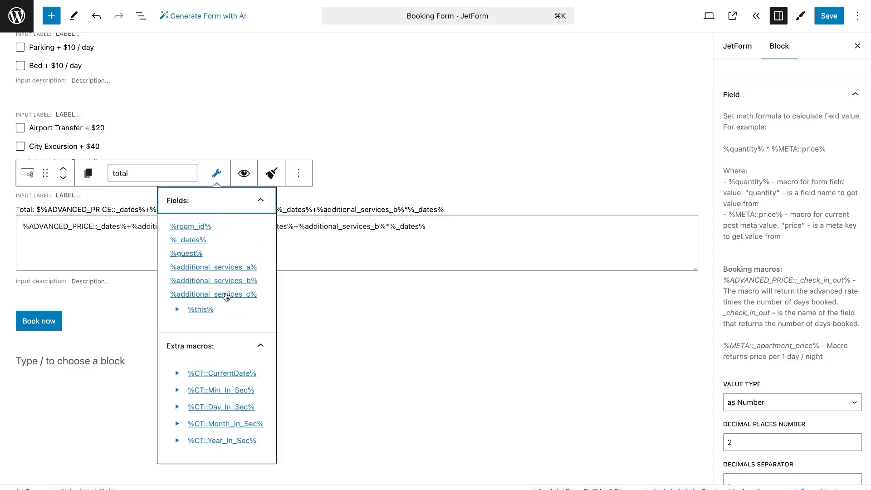
click(226, 295)
click(426, 227)
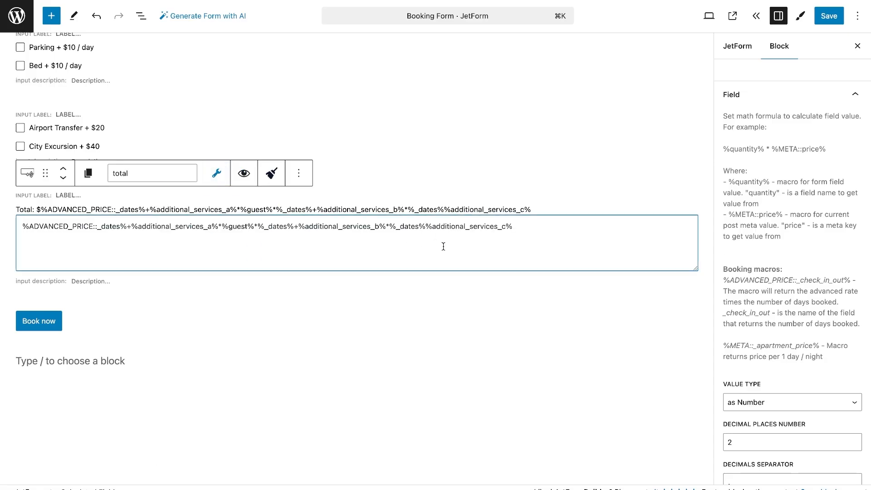
text(+)
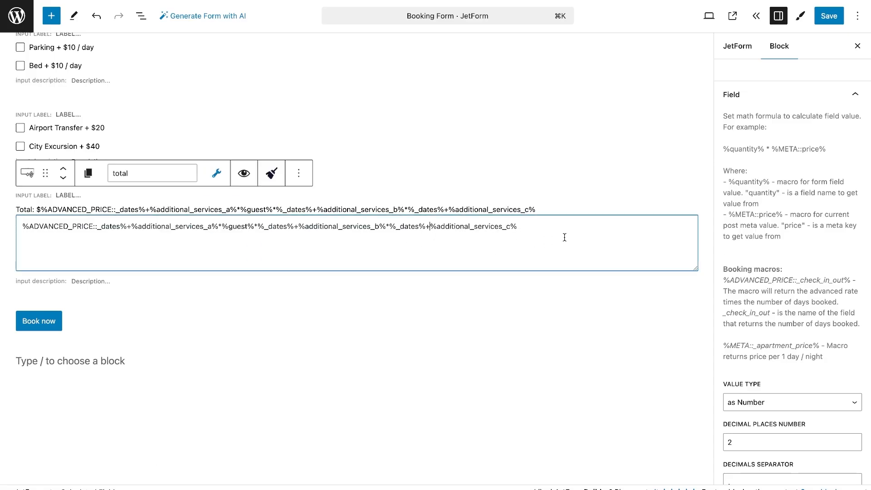
click(838, 15)
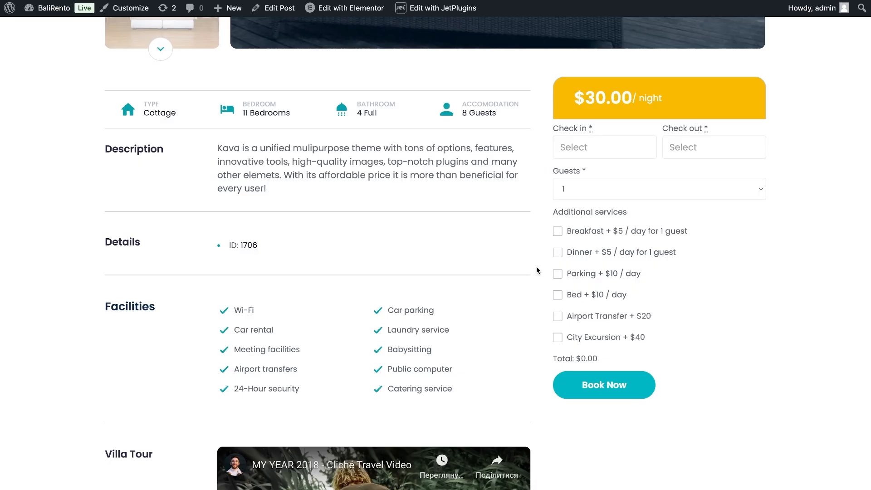
click(611, 133)
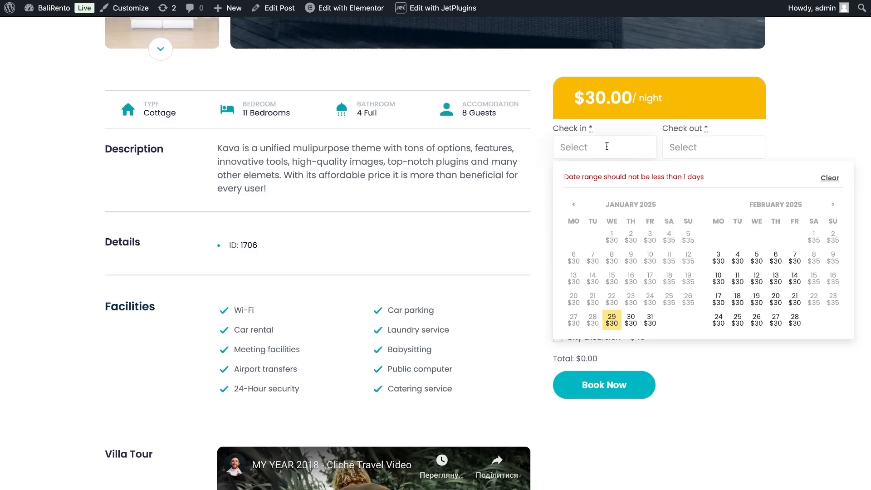
Book 30–31 January ($30.00 total) and test Breakfast with 2 and 3 guests, then reset to 1.
click(628, 324)
click(649, 322)
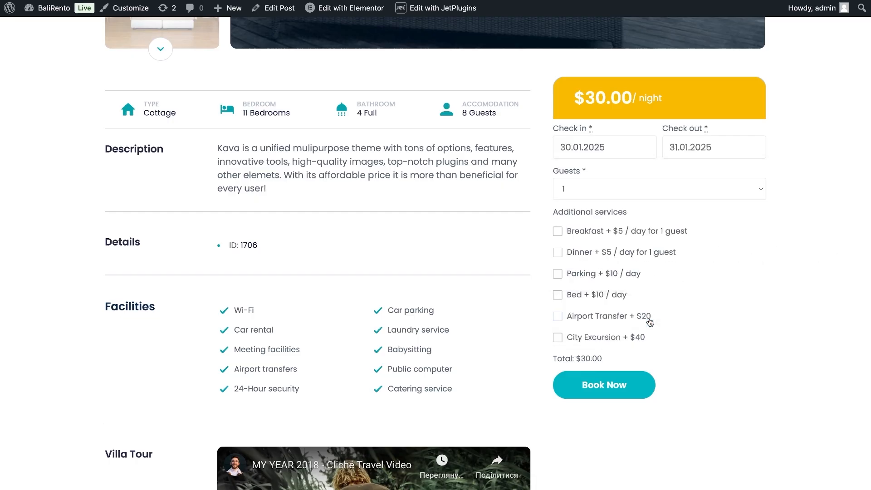
drag(610, 358, 585, 357)
click(621, 359)
click(595, 232)
click(592, 190)
click(595, 205)
click(592, 193)
click(592, 204)
click(591, 191)
click(589, 231)
click(589, 191)
click(584, 146)
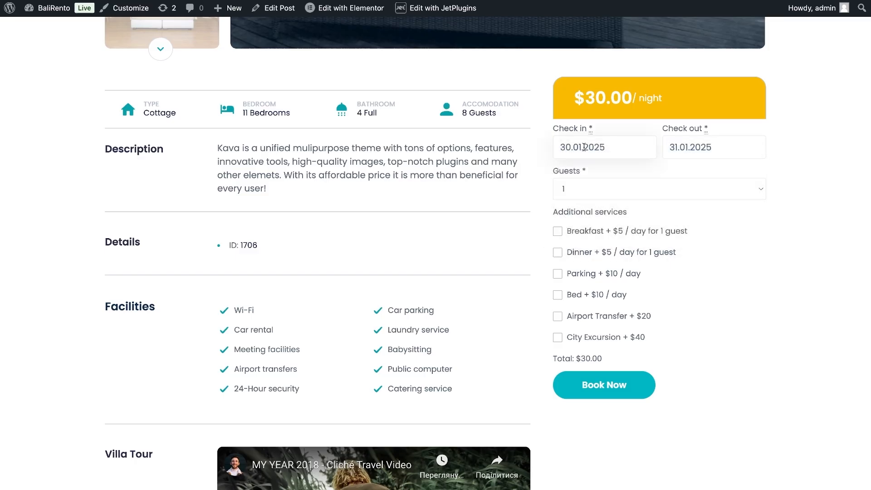
Book 3–6 February ($90.00 total) and test Breakfast with 2 and 3 guests, then reset.
click(718, 257)
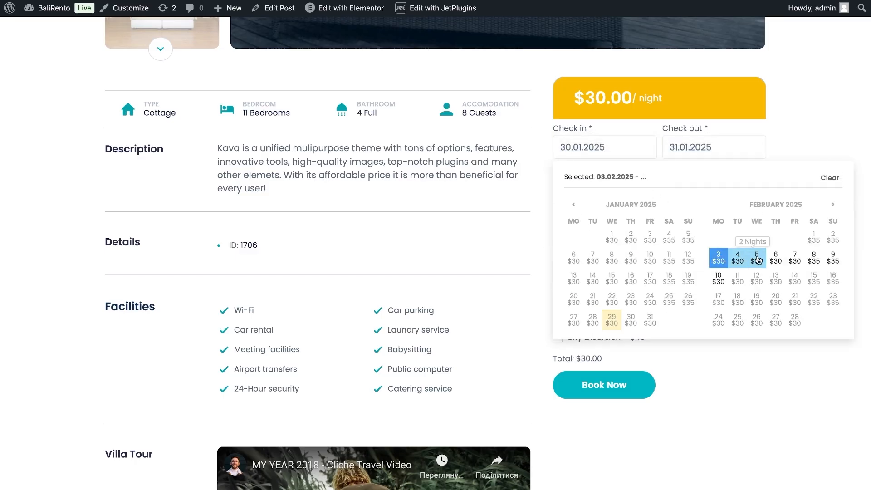
click(774, 260)
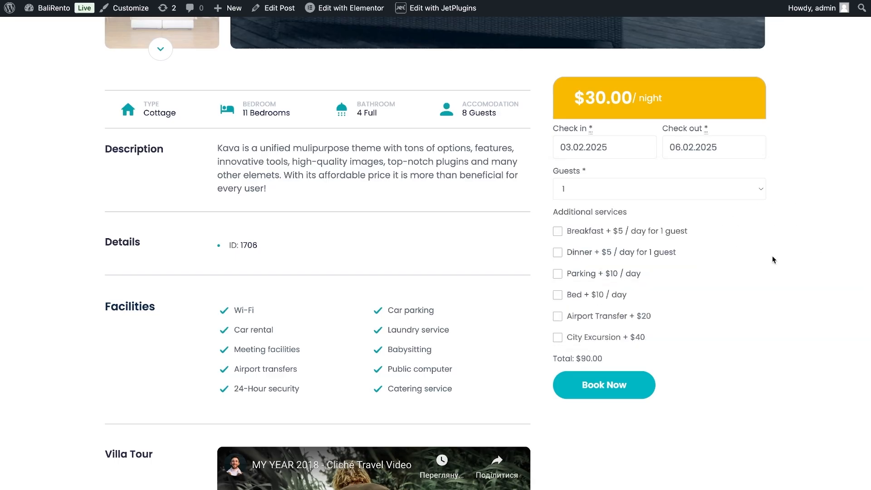
drag(604, 362, 576, 359)
click(614, 359)
click(589, 235)
click(593, 195)
click(591, 202)
click(591, 191)
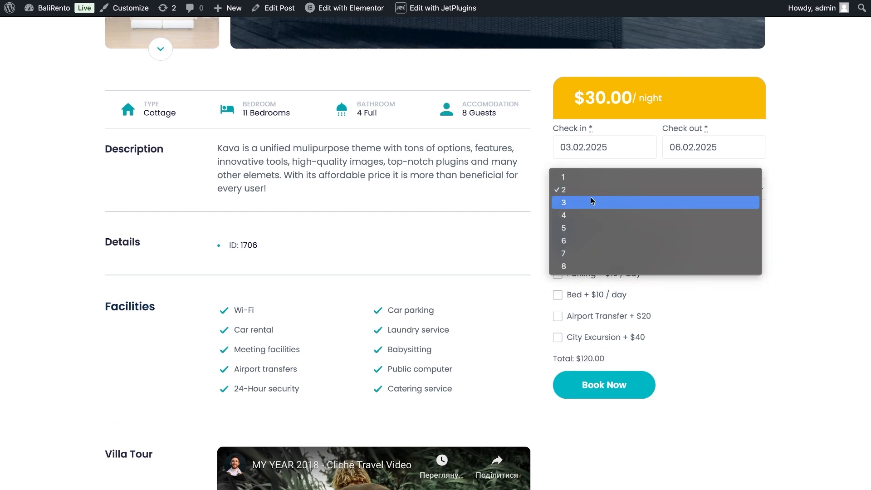
click(591, 203)
click(595, 189)
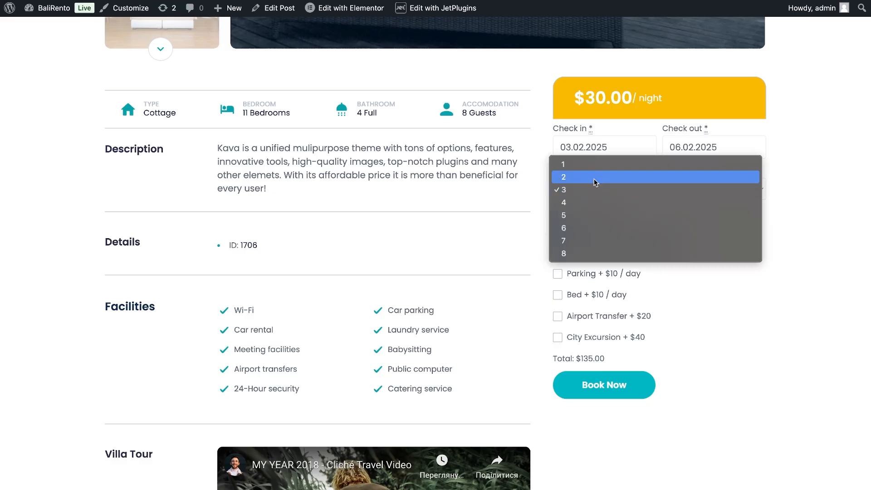
click(594, 165)
click(595, 231)
Toggle Parking, Bed, Airport Transfer and City Excursion, then choose 3 guests with Breakfast, Dinner, Bed and Airport Transfer.
click(594, 274)
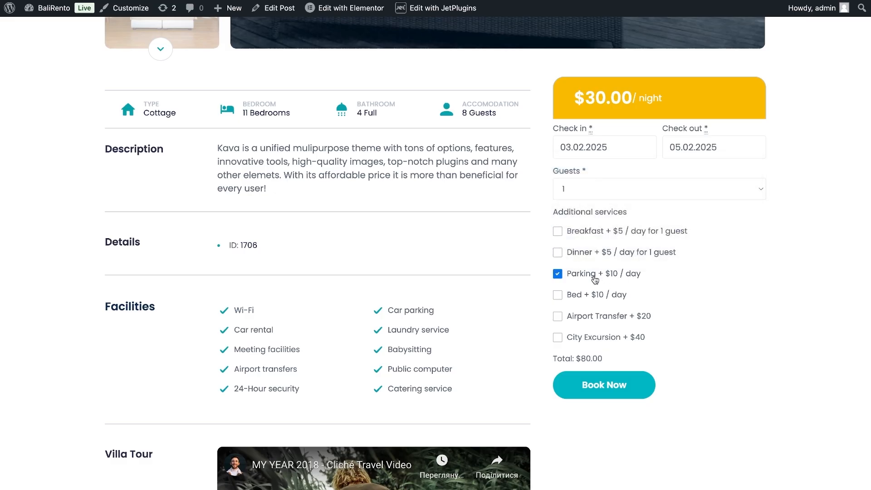
click(594, 295)
click(593, 276)
click(595, 295)
click(598, 318)
click(597, 318)
click(596, 340)
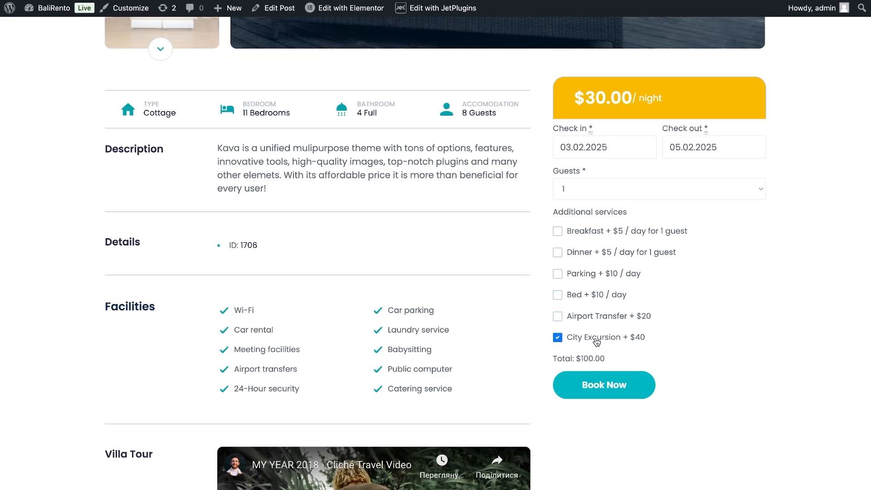
click(596, 339)
click(589, 193)
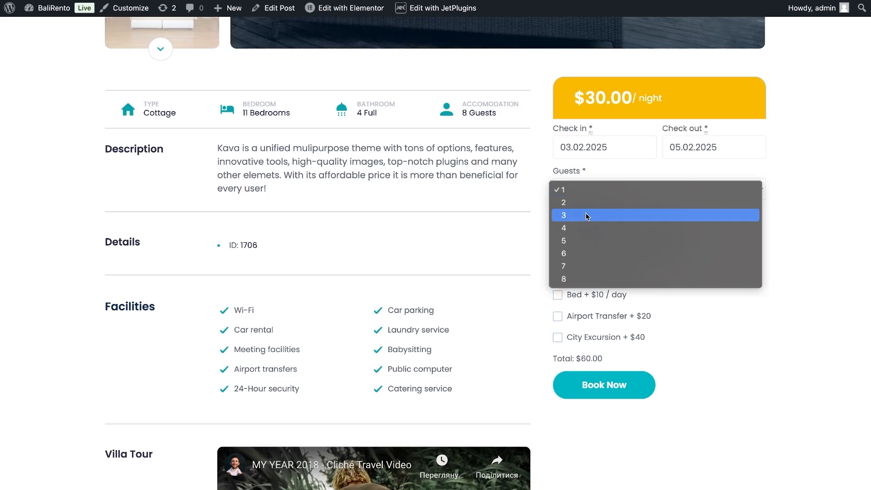
click(587, 216)
click(591, 234)
click(592, 255)
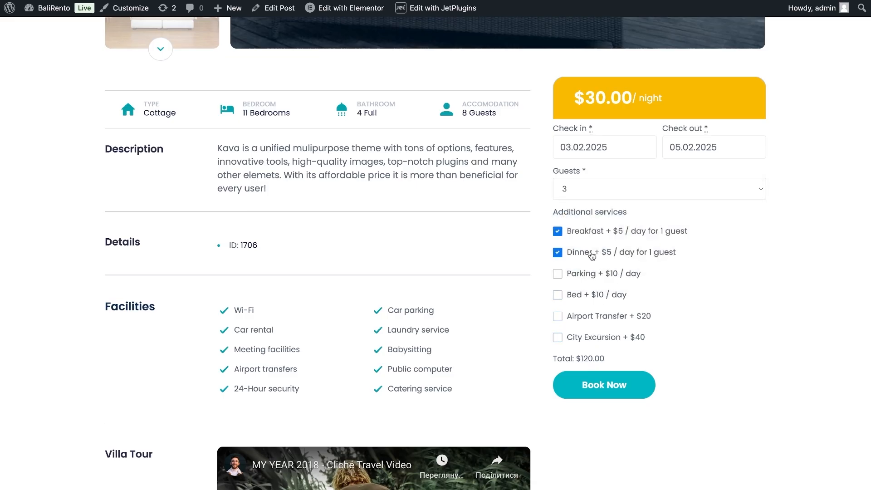
click(594, 295)
click(592, 316)
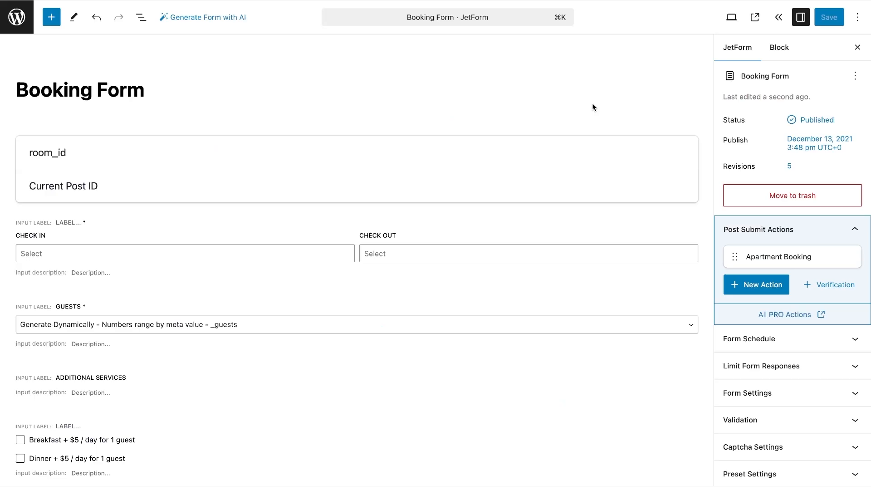
Verify the Apartment Booking action maps room_id, _dates and additional_services_c to their DB columns.
click(797, 256)
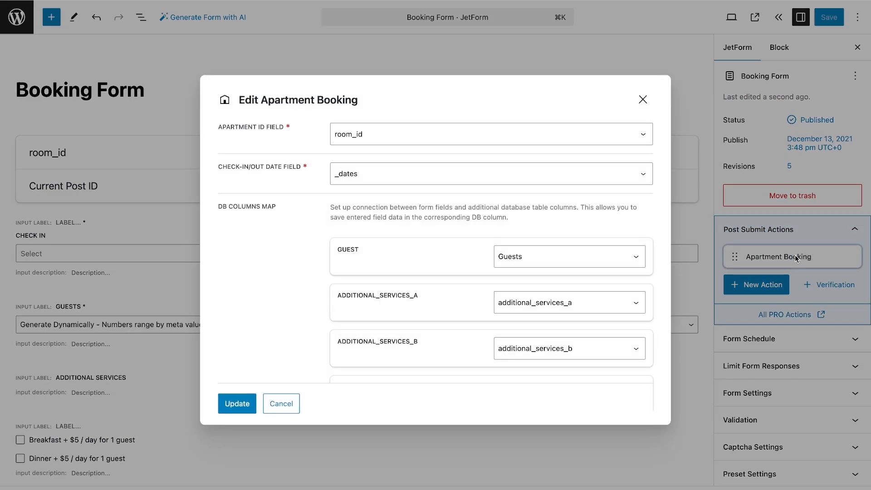
click(549, 134)
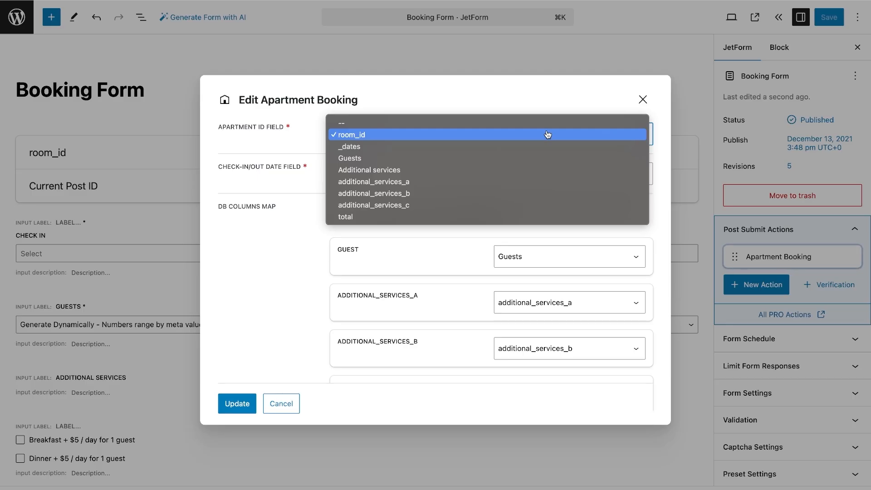
click(547, 134)
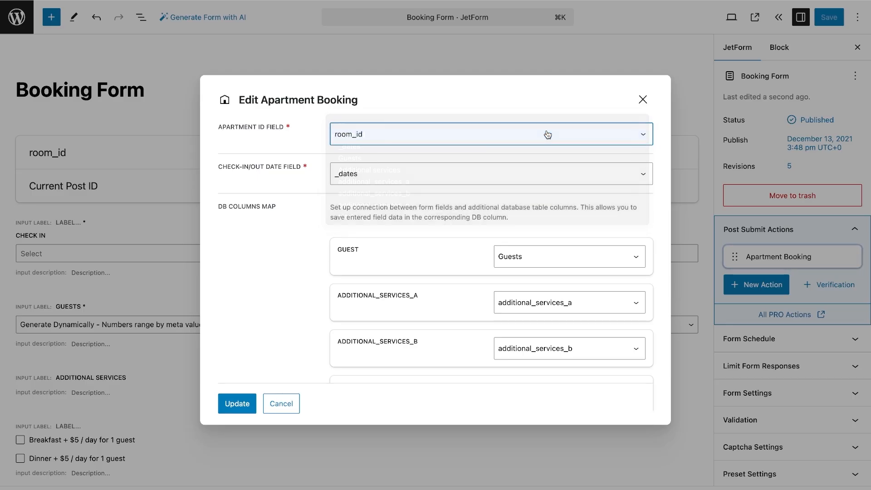
click(524, 174)
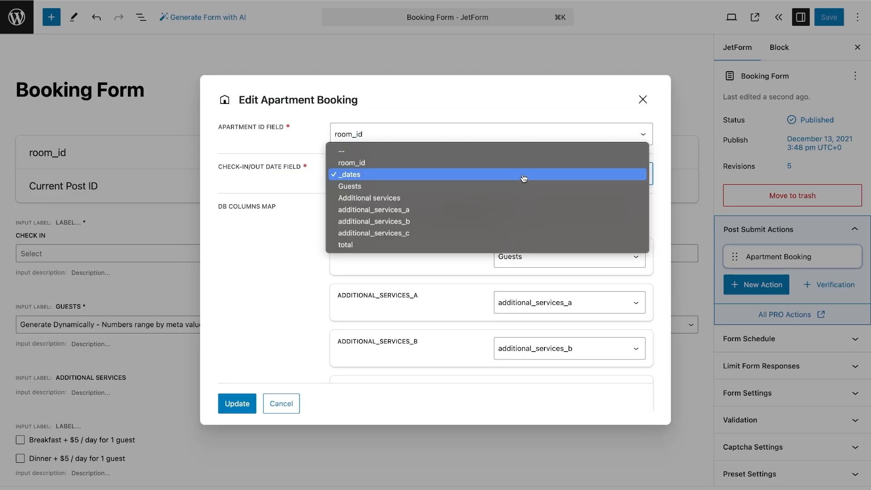
click(524, 175)
scroll(524, 177, down, 4)
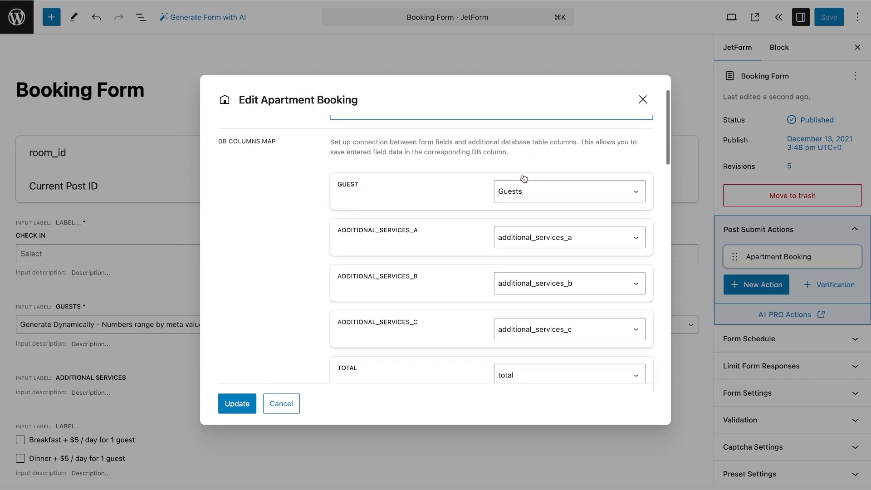
scroll(523, 177, up, 2)
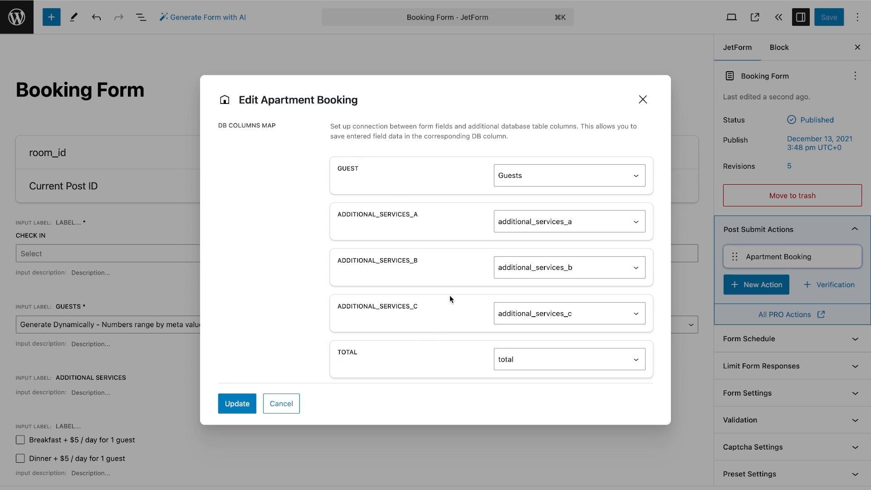
click(522, 318)
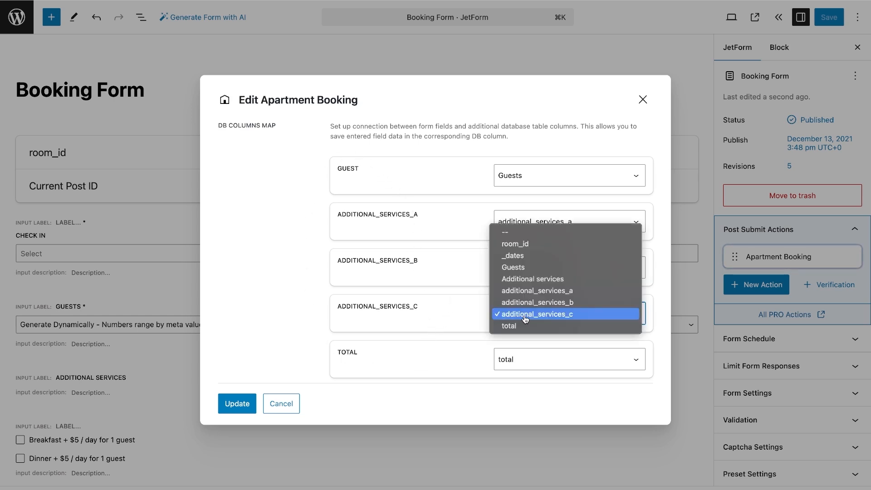
click(525, 319)
scroll(525, 319, down, 6)
scroll(525, 319, up, 2)
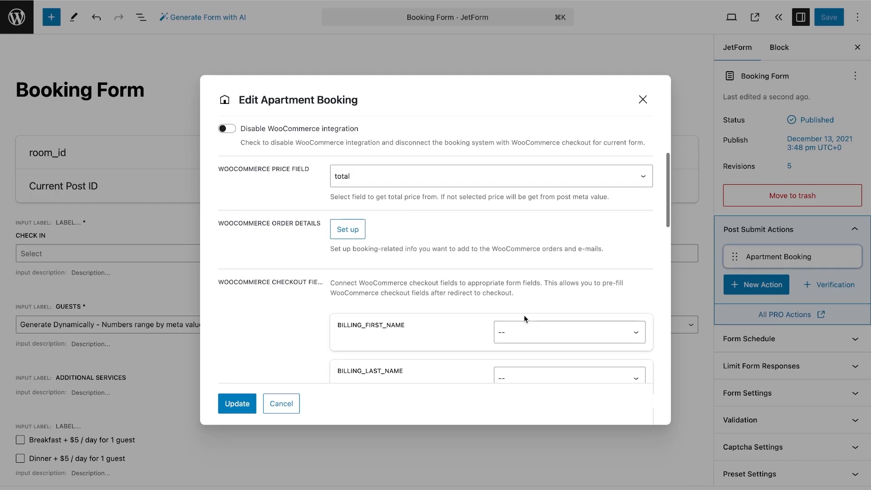
Re-enable WooCommerce integration with total as the price field and open the order details setup.
click(233, 143)
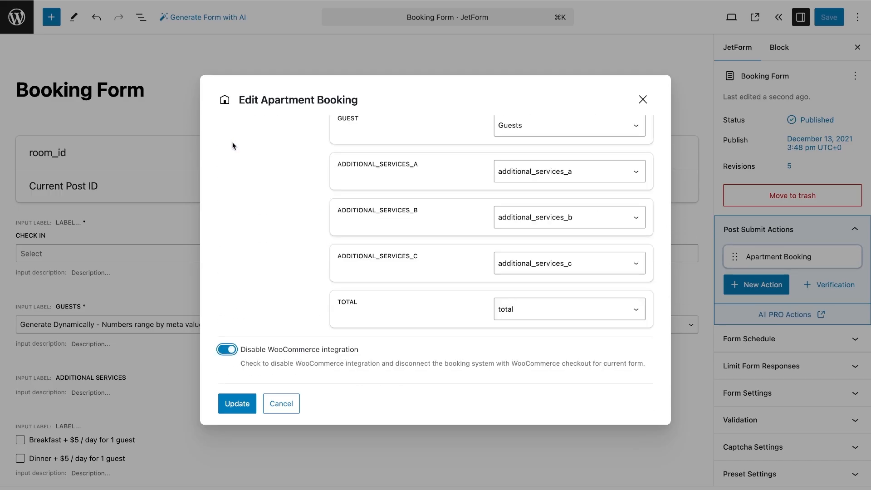
click(234, 348)
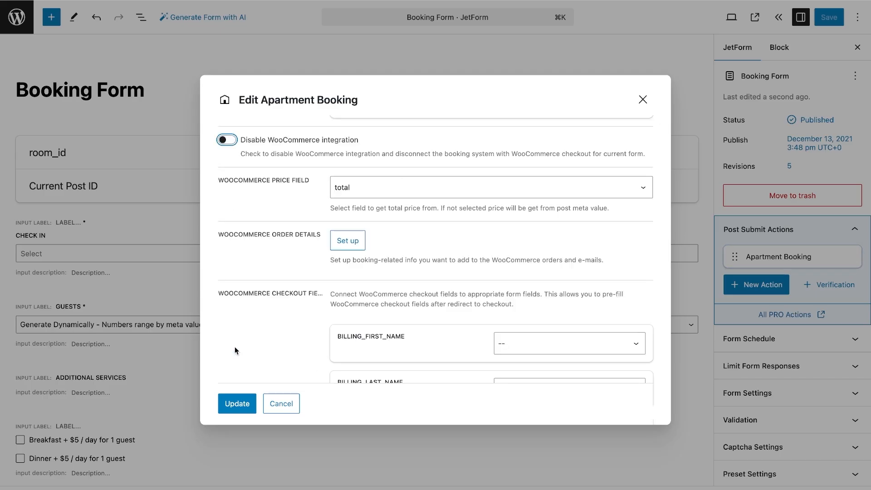
click(375, 187)
click(375, 187)
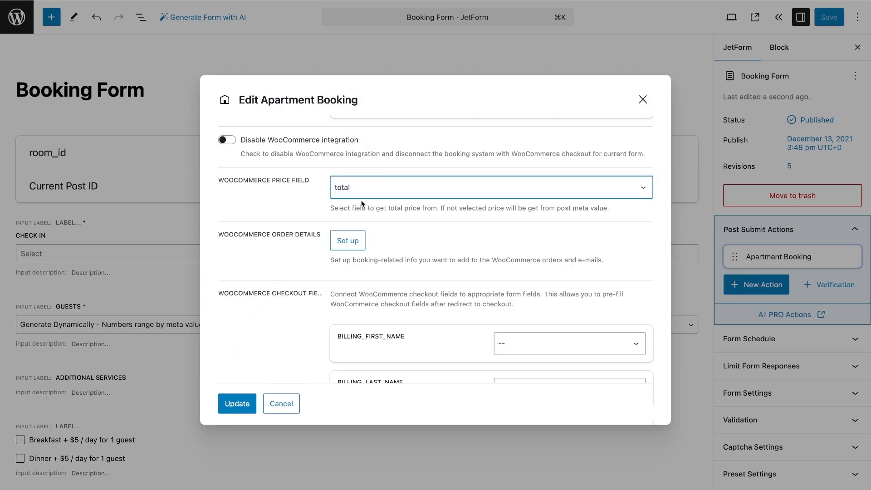
click(348, 240)
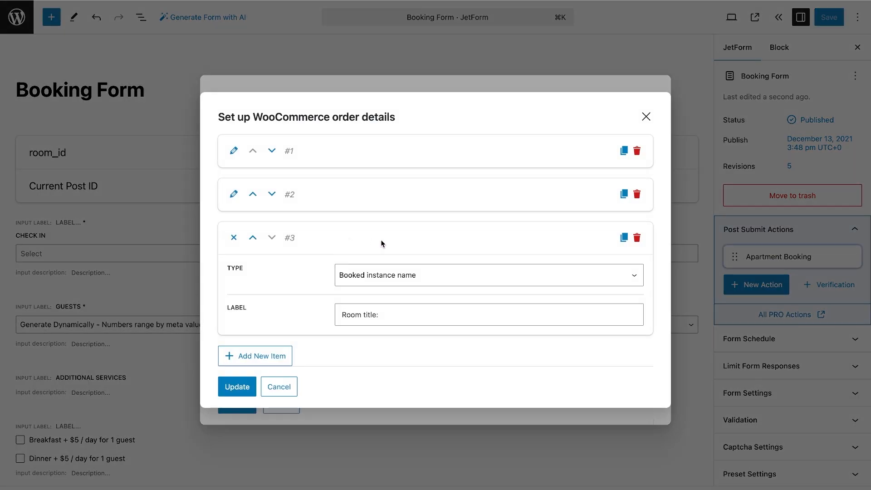
click(234, 238)
click(234, 238)
click(233, 178)
click(235, 189)
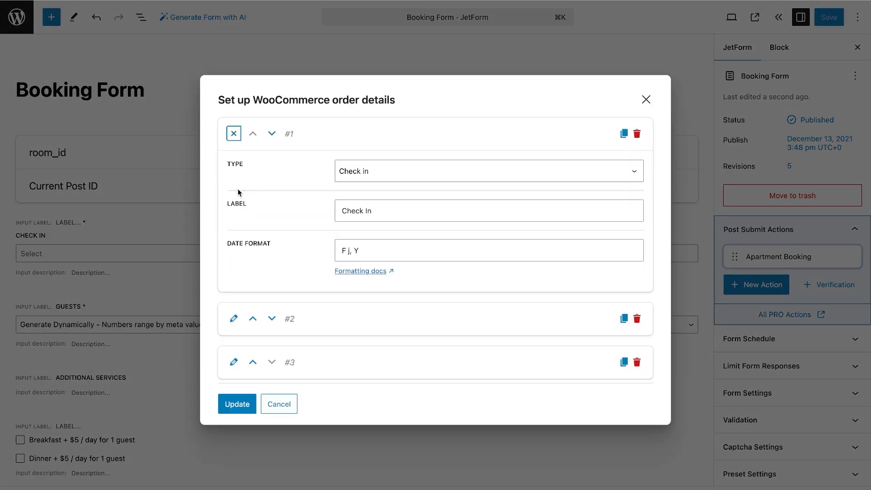
click(373, 177)
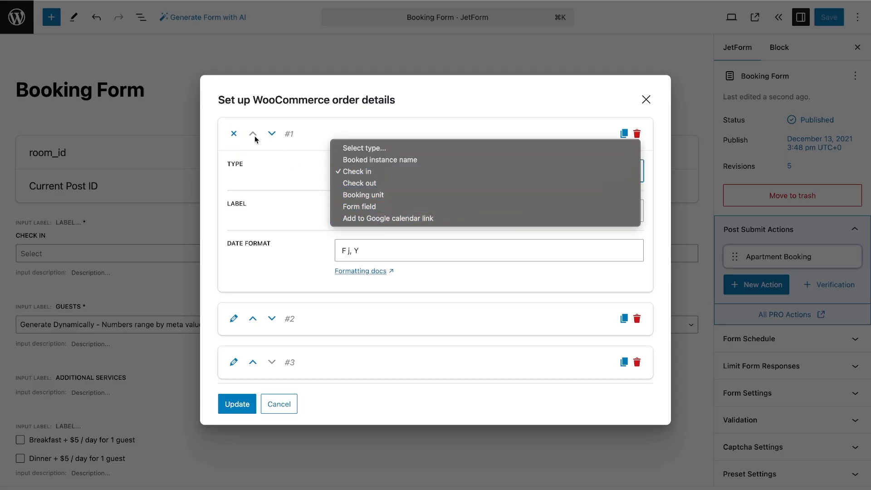
click(234, 133)
click(233, 133)
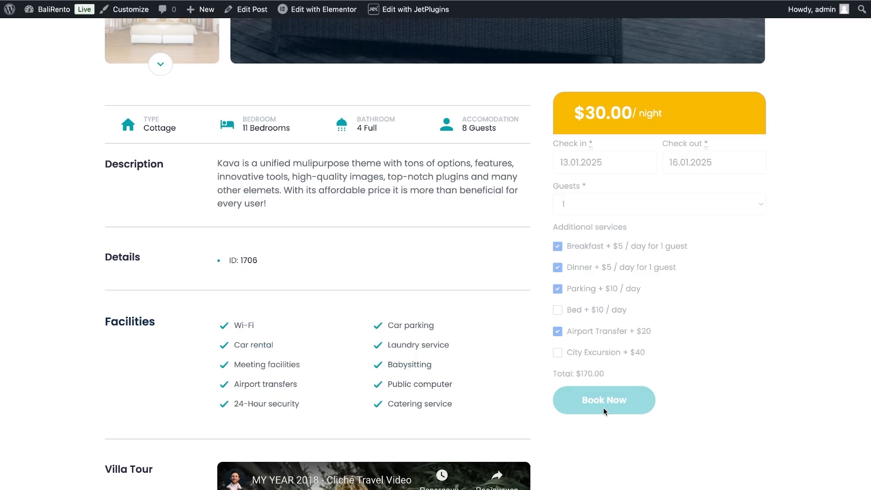
Check the $170.00 order's property, check-in/check-out and Room title lines, then place the order.
scroll(603, 407, down, 12)
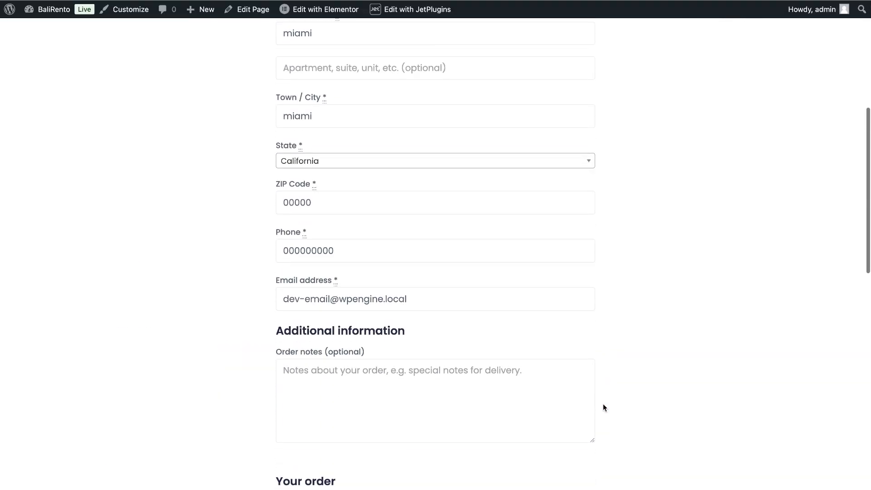
scroll(604, 407, down, 3)
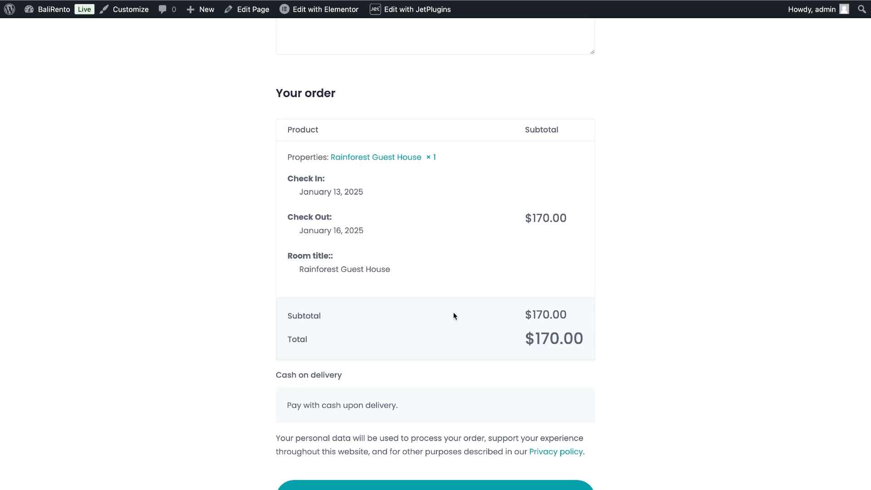
drag(445, 159, 363, 195)
click(280, 157)
drag(286, 214, 375, 236)
click(375, 236)
drag(287, 253, 428, 270)
click(427, 270)
scroll(501, 230, down, 3)
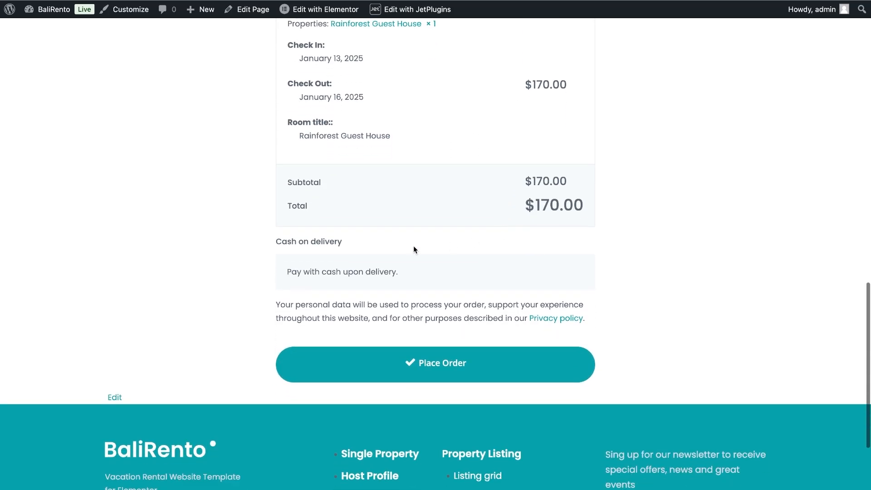
click(466, 364)
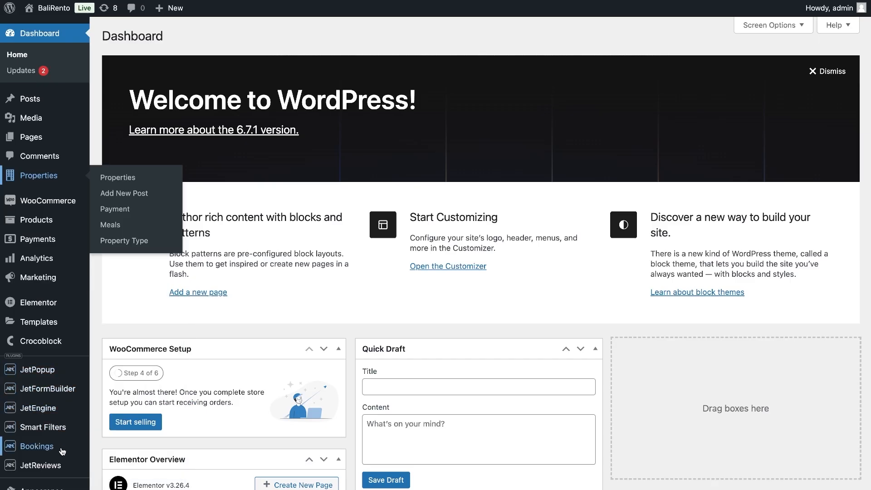
Go to Bookings > Bookings and open the info for the newest Rainforest Guest House booking.
mouse_move(62, 449)
click(128, 434)
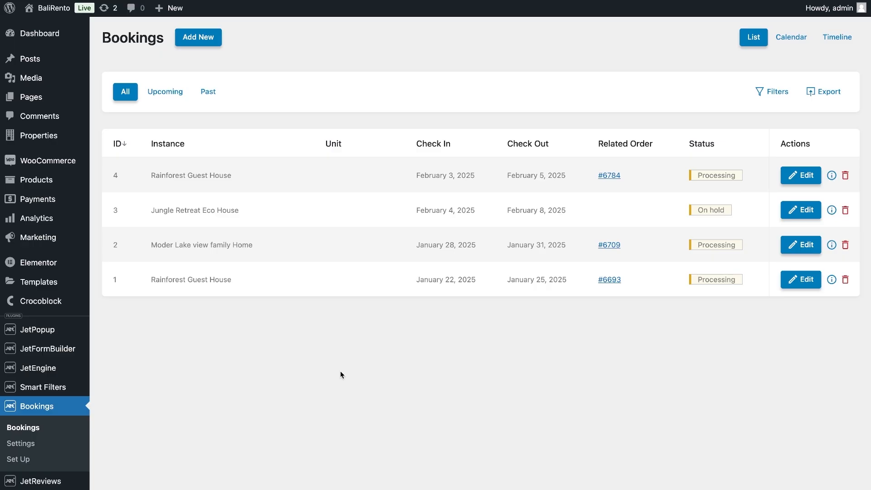
click(831, 176)
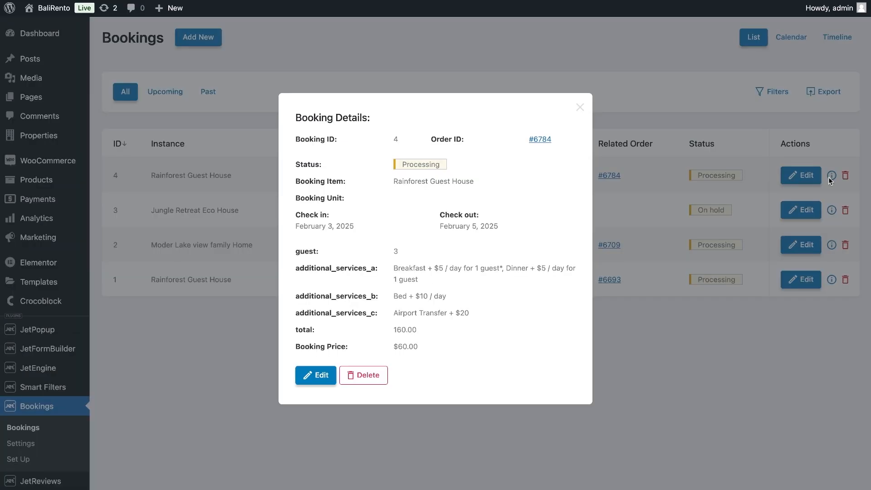
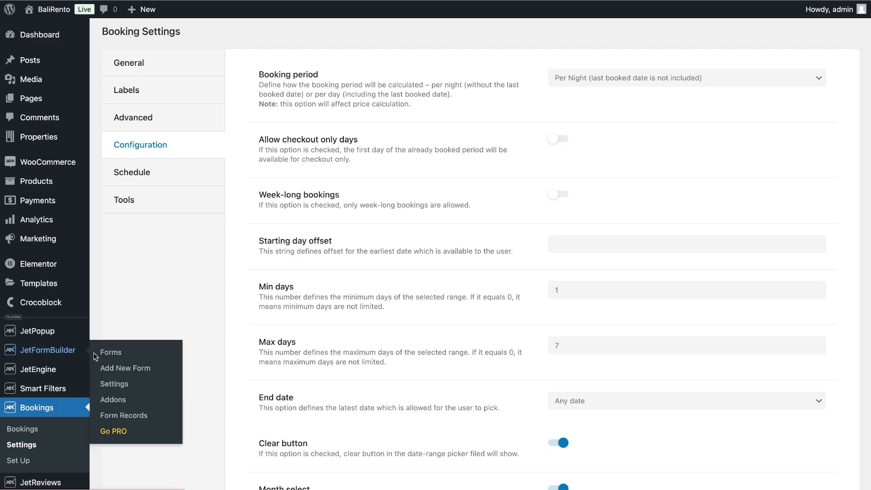
Create a new blank JetFormBuilder form titled 'Edit booking item'.
click(125, 368)
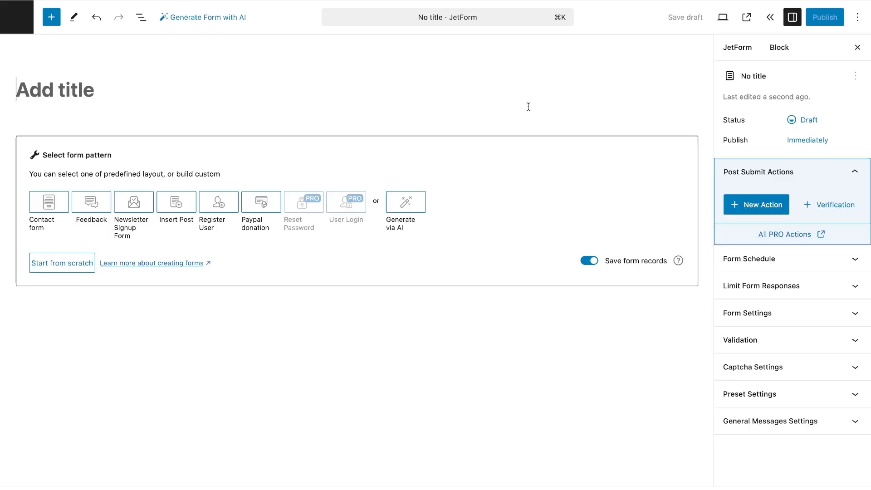
click(86, 263)
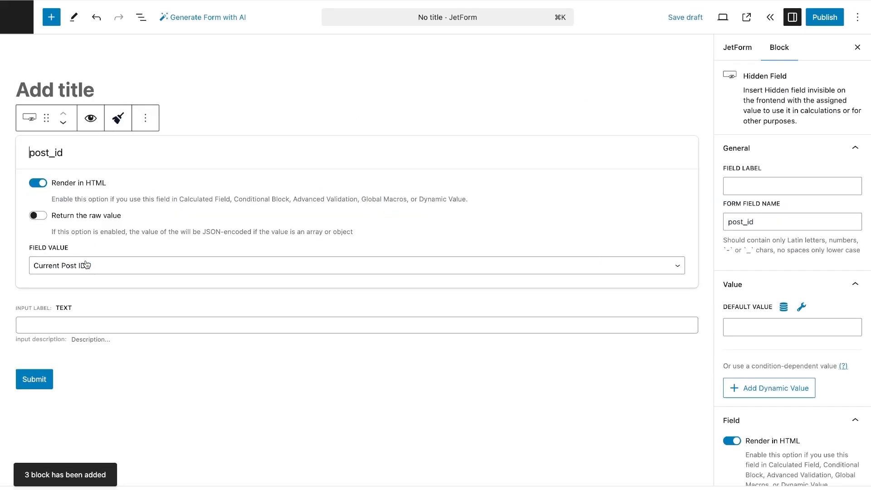
click(110, 93)
text(Edit)
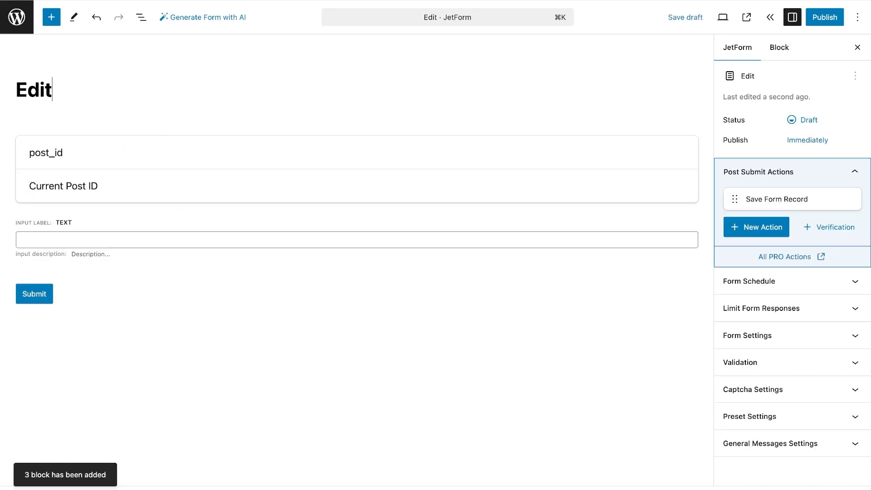
text( booking item)
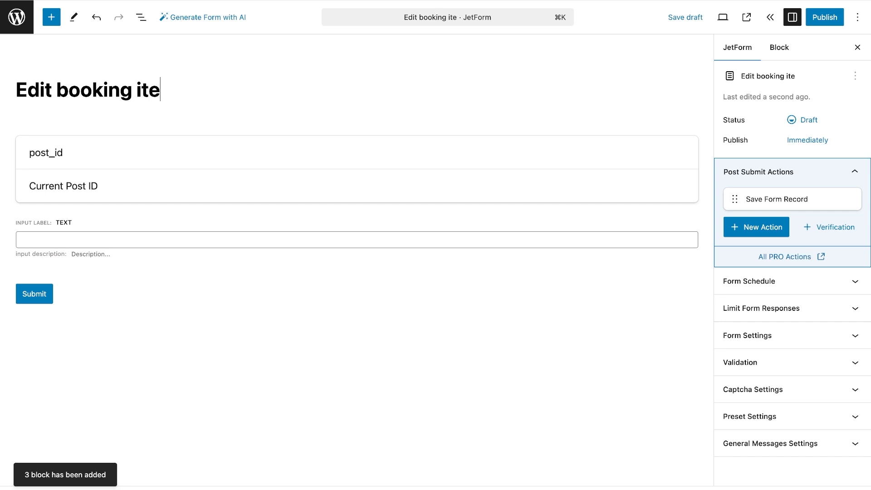
Set the hidden post_id field's value to Current Booking ID.
click(83, 156)
click(87, 265)
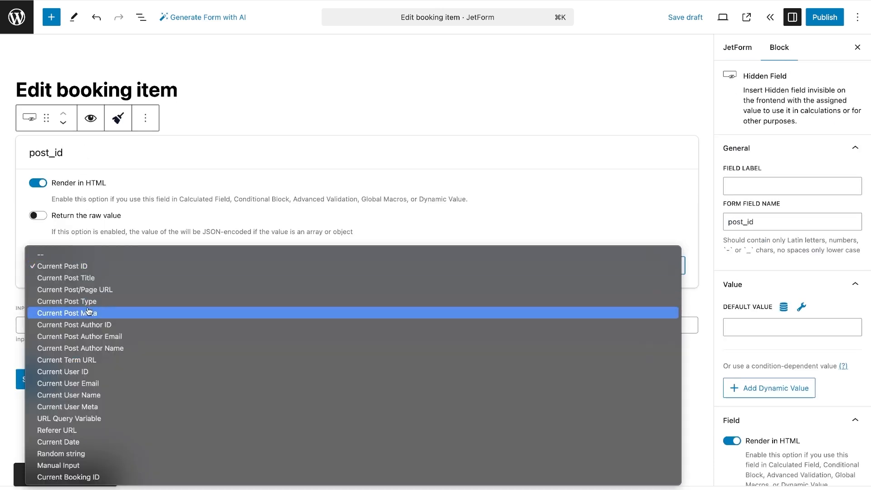
click(87, 482)
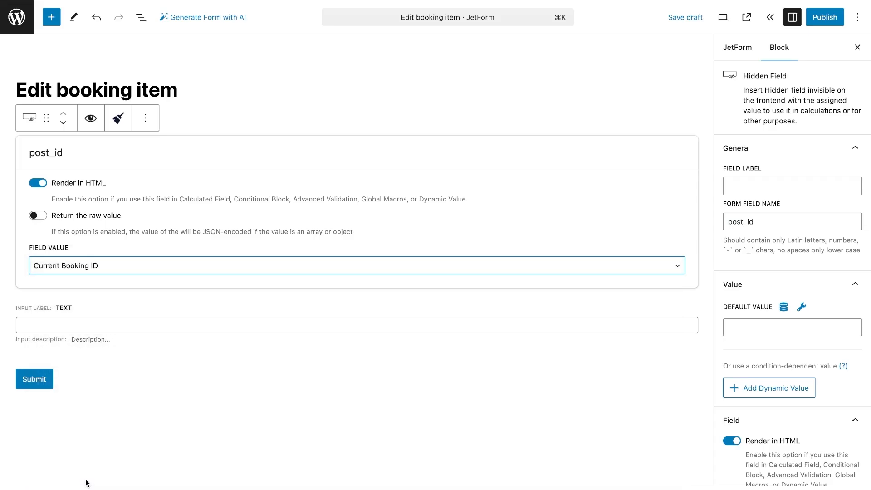
scroll(124, 373, down, 1)
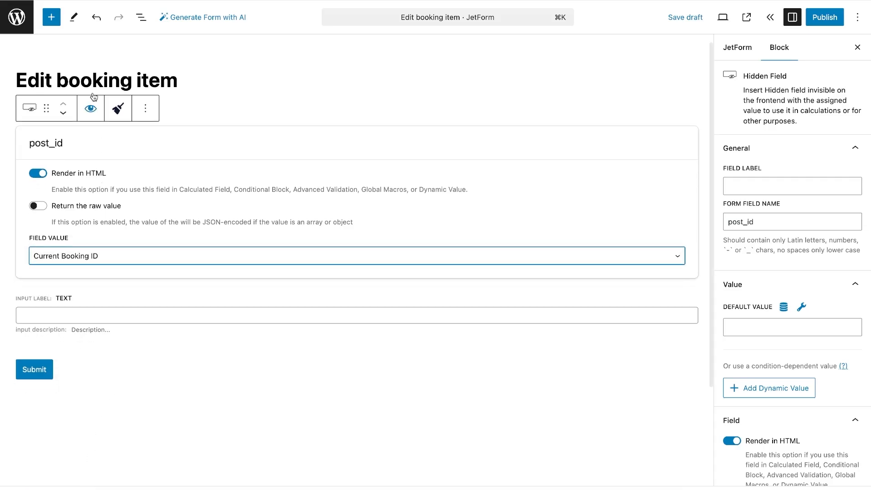
click(52, 18)
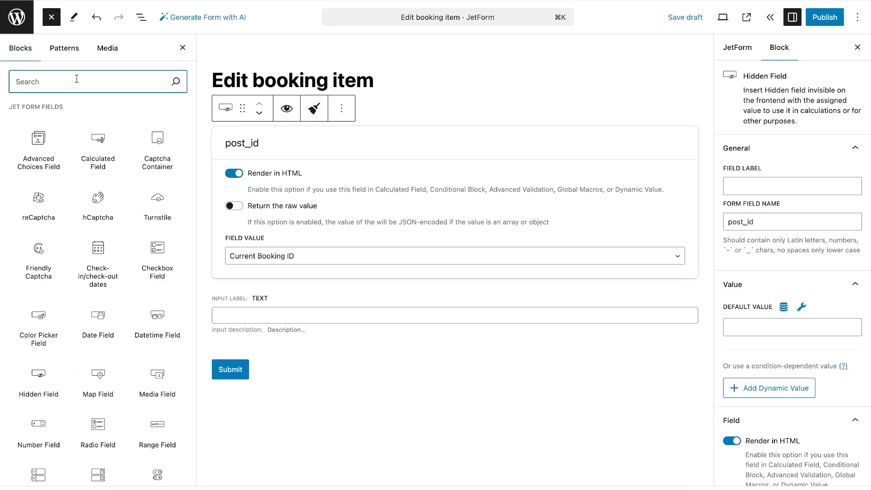
Insert a Select field named 'properties' with options from Posts of type Properties.
text(sele)
click(50, 134)
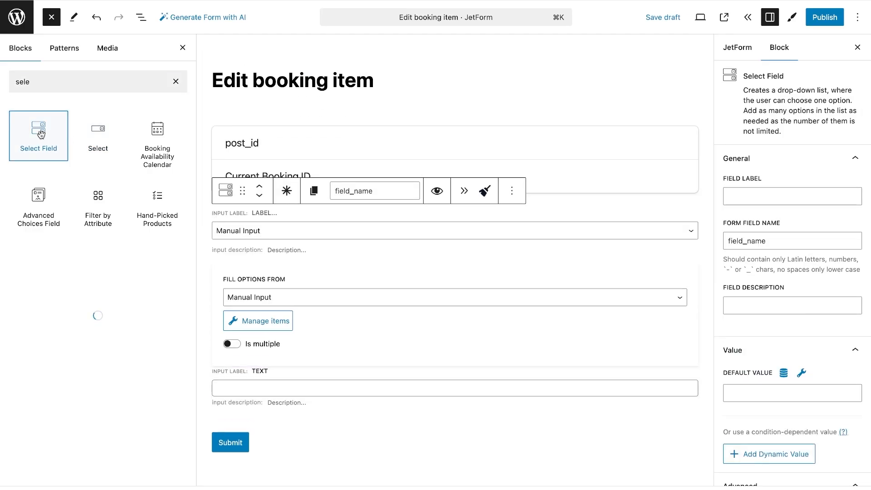
click(268, 296)
click(241, 310)
scroll(263, 290, down, 3)
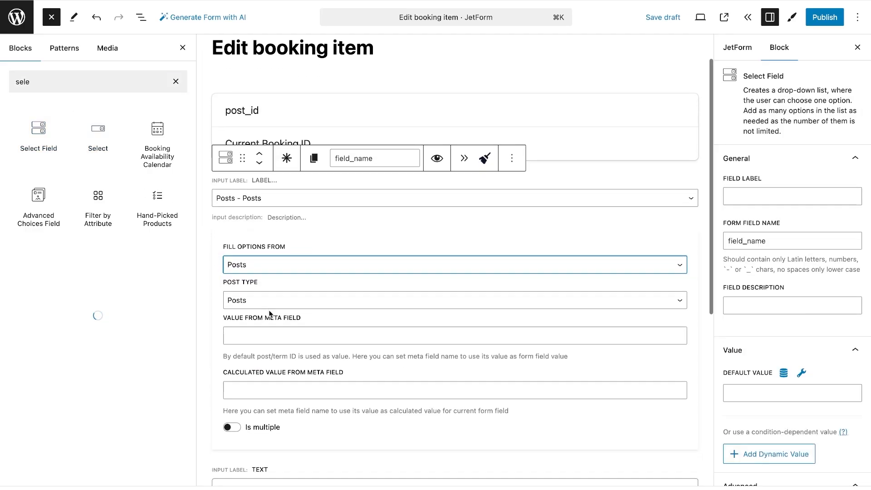
click(267, 263)
click(266, 404)
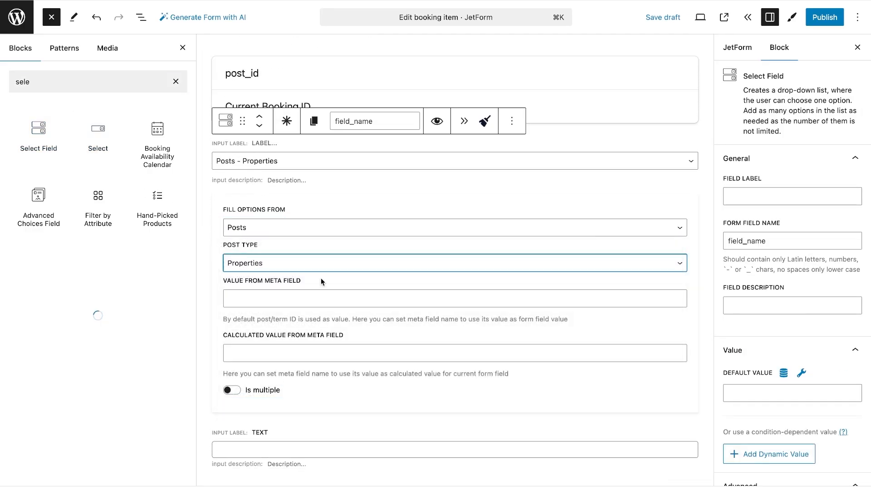
scroll(763, 336, down, 2)
double_click(767, 205)
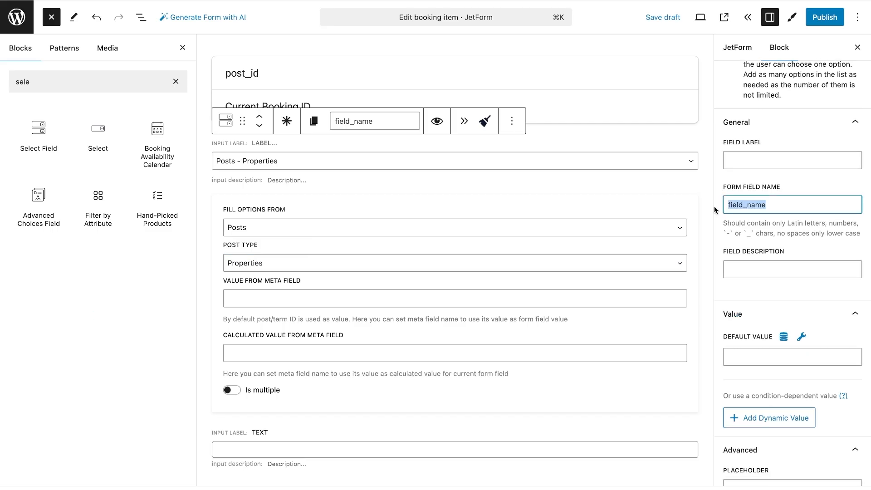
text(properties)
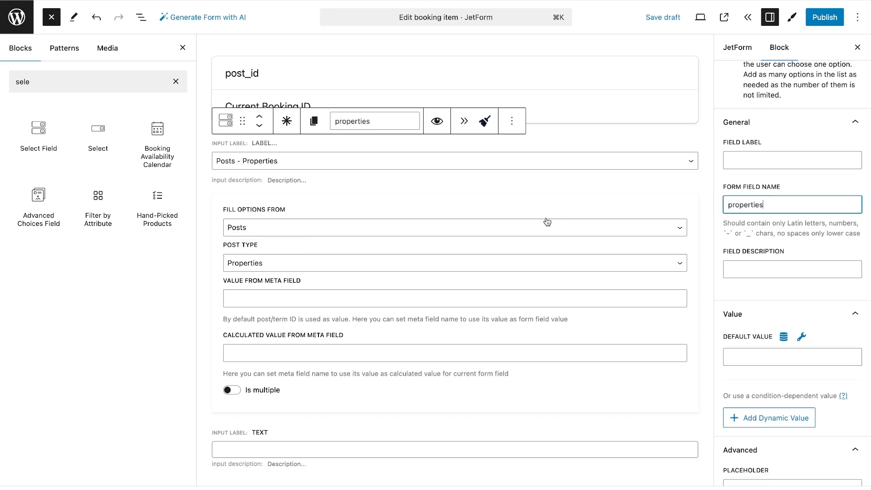
scroll(393, 213, down, 1)
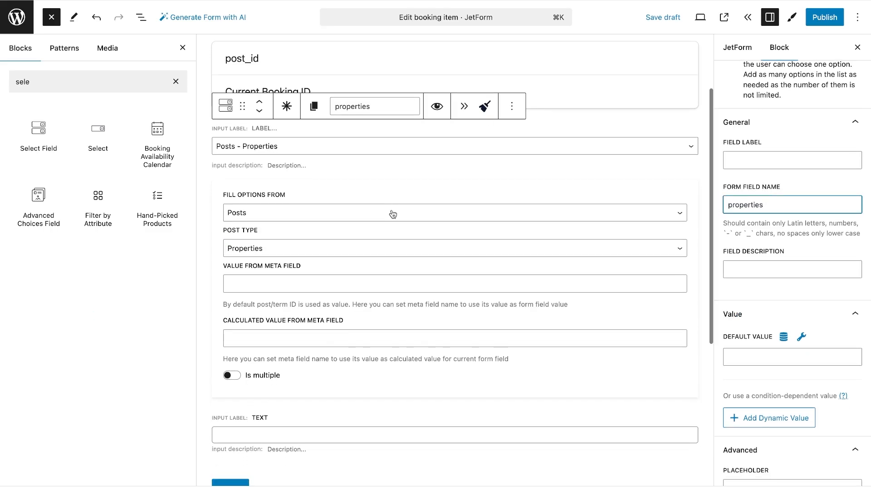
click(176, 81)
Add a booking_status Radio field generated dynamically from Booking Statuses with 'valid|invalid'.
text(rad)
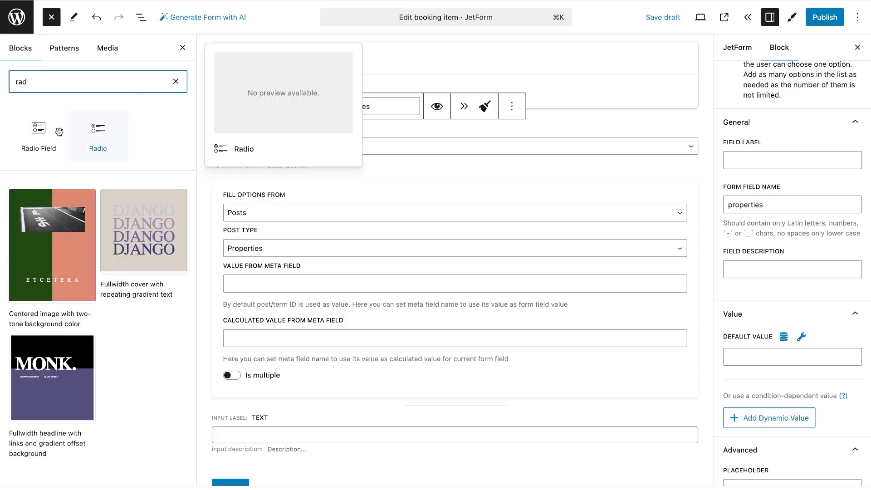
click(58, 131)
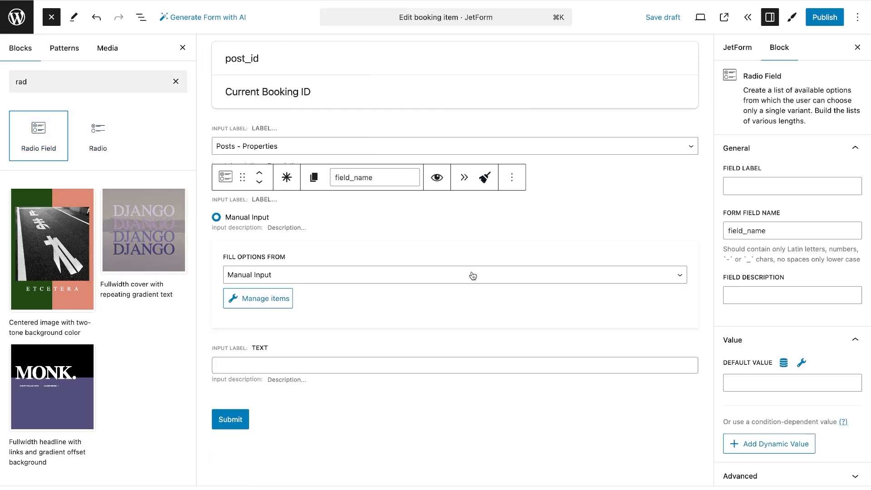
double_click(780, 231)
text(b)
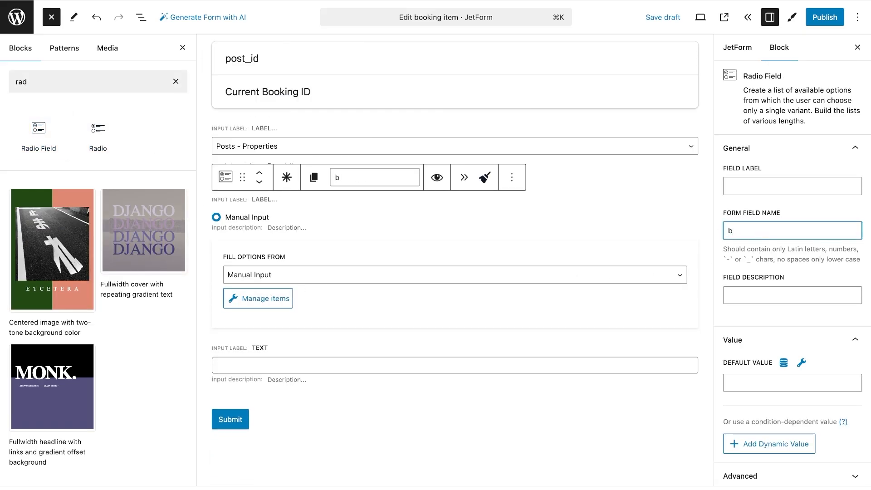
text(ooking_status)
click(254, 275)
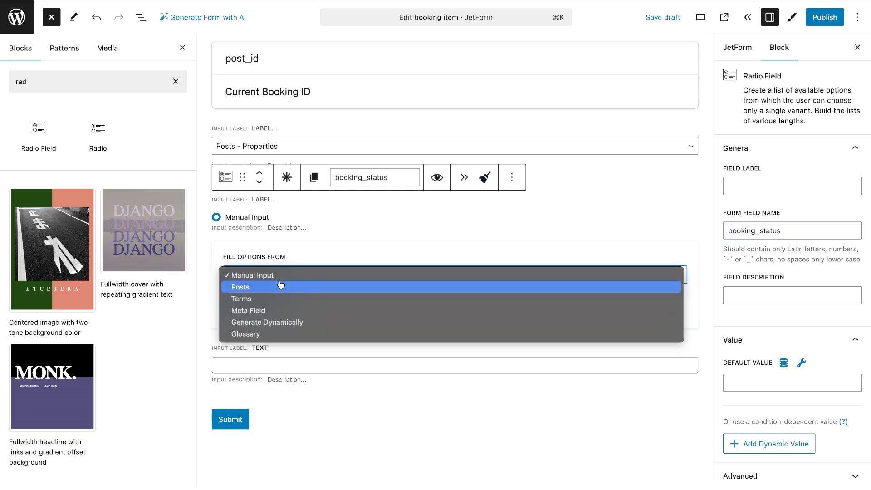
click(282, 323)
click(280, 313)
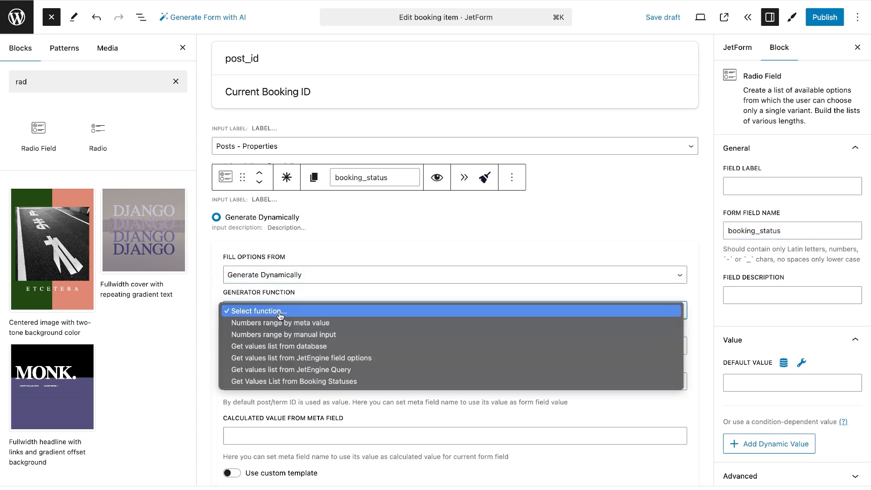
click(297, 383)
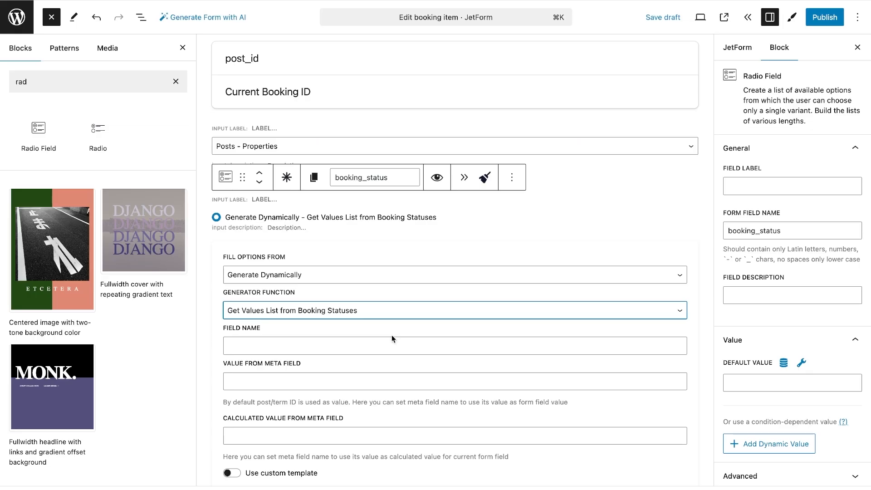
click(388, 344)
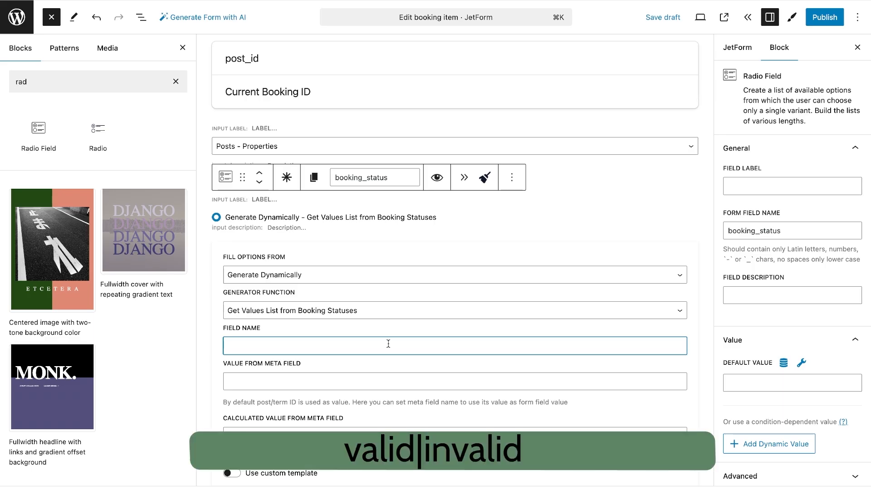
text(valid)
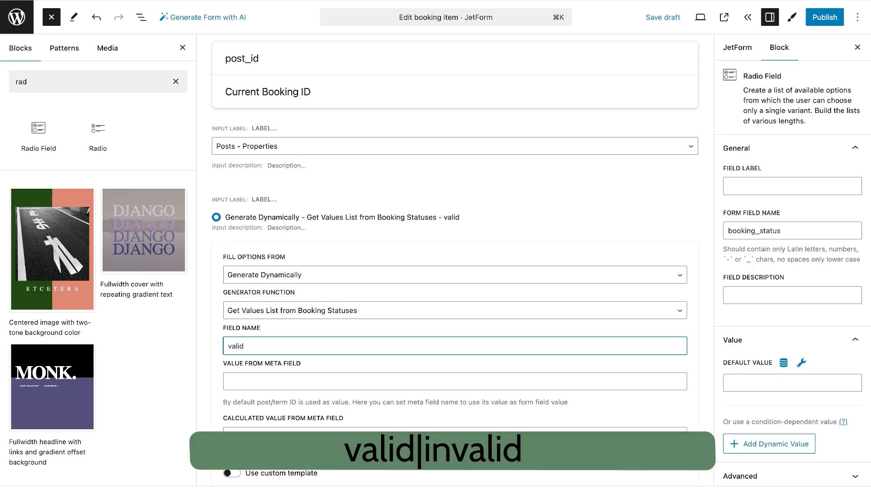
text(|invalid)
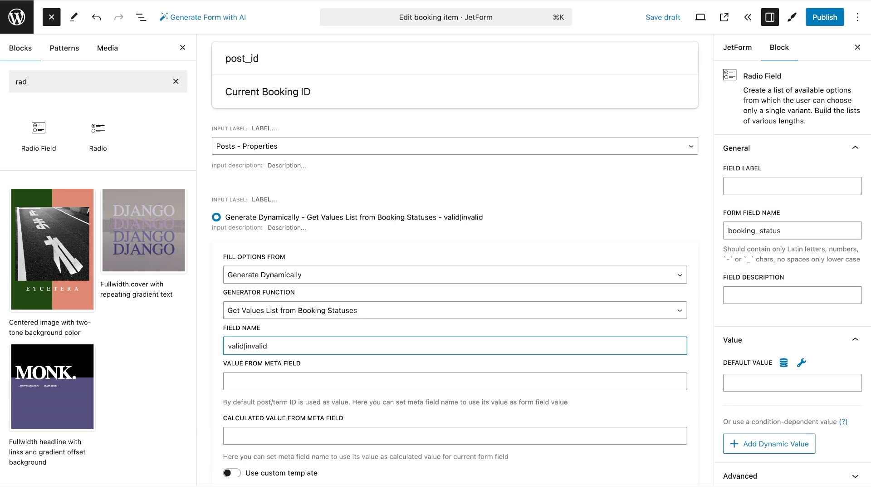
scroll(388, 346, down, 5)
Delete the default Text field from the form.
click(387, 347)
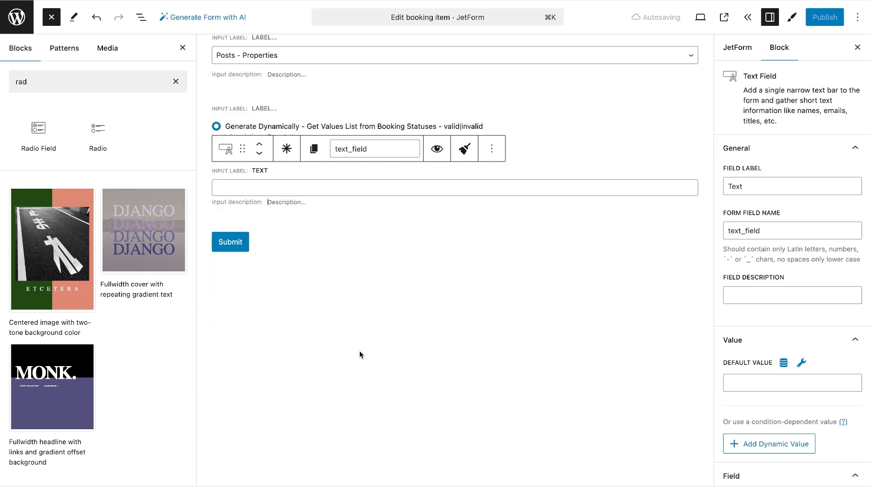
click(490, 148)
click(502, 379)
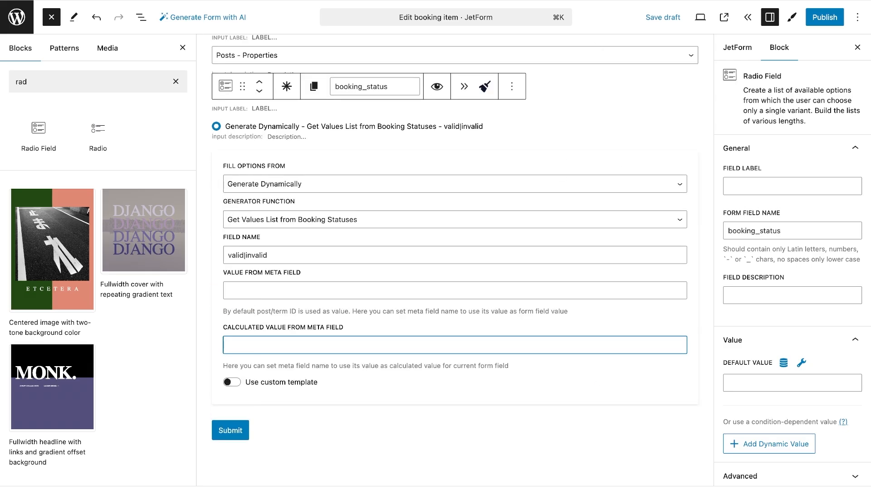
click(176, 81)
Insert a Check-in/check-out dates field named _dates with separate inline inputs.
text(chec)
click(98, 143)
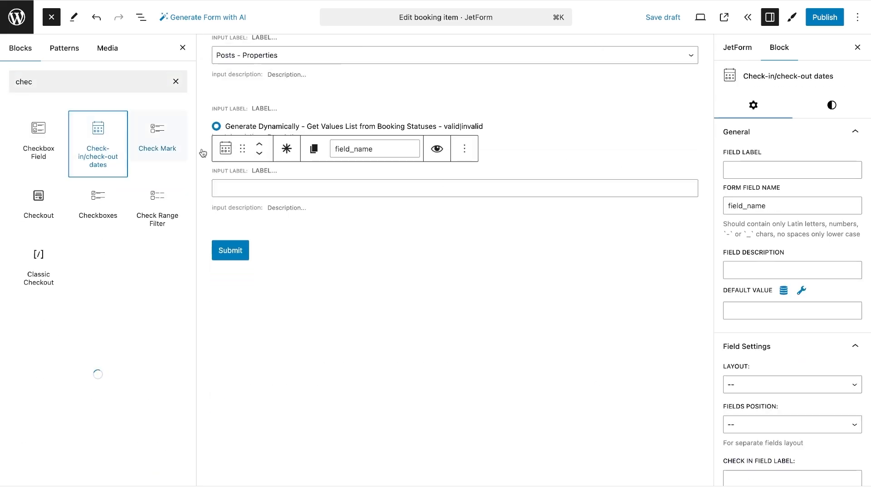
double_click(797, 212)
text(_dates)
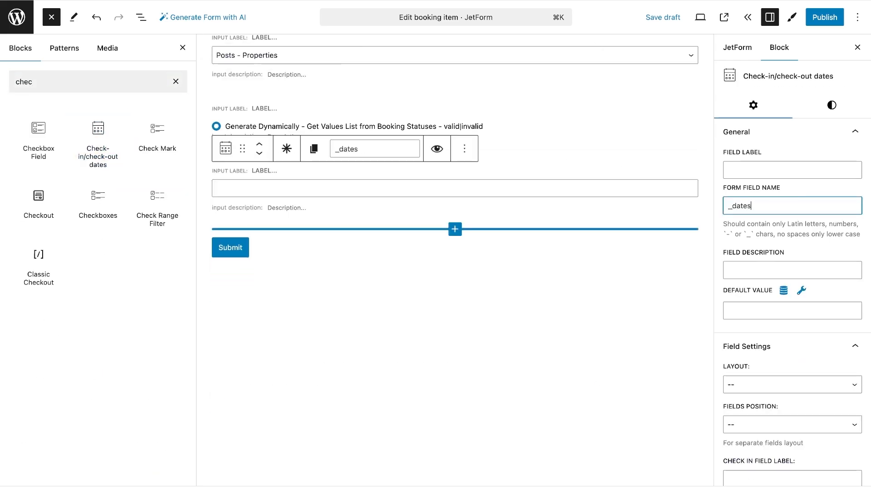
click(792, 384)
click(771, 411)
click(792, 424)
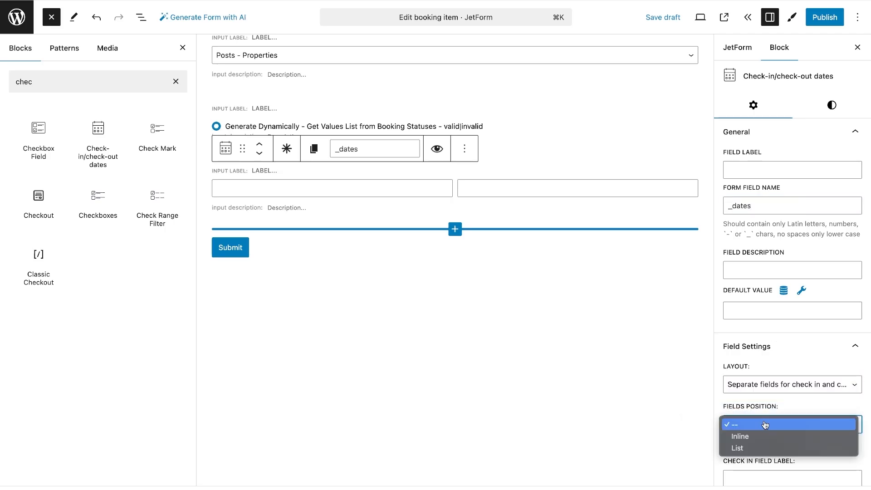
click(768, 436)
Label the inputs Check In and Check Out, with 'Select' placeholders.
scroll(771, 390, down, 4)
drag(753, 296, 728, 297)
key(super+c)
click(811, 313)
key(super+v)
scroll(818, 314, down, 3)
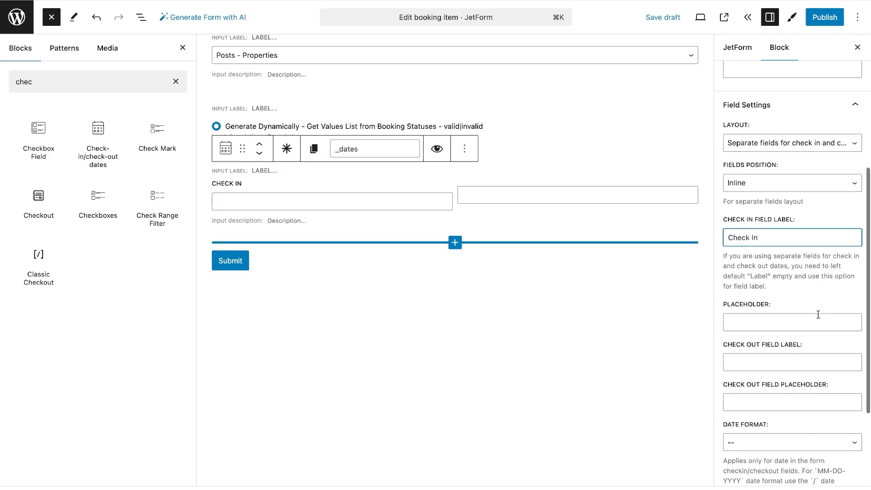
click(811, 314)
key(super+v)
text(Out)
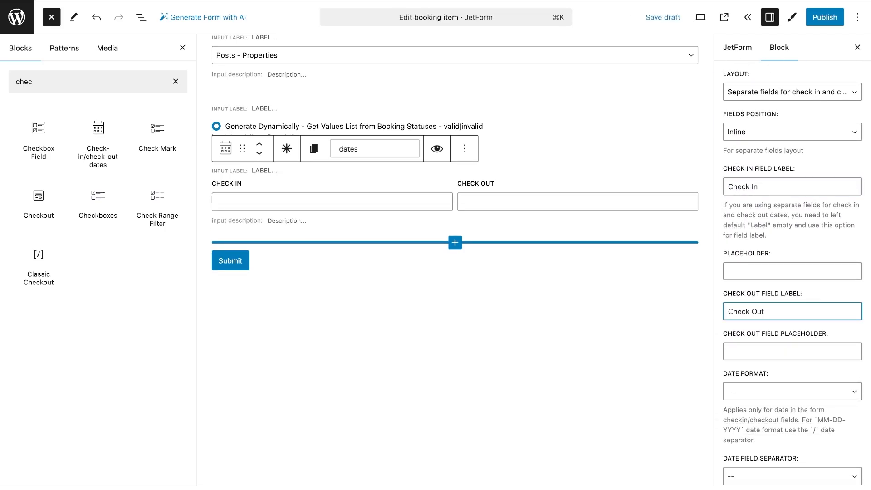
click(793, 277)
text(Select)
click(773, 351)
text(Se)
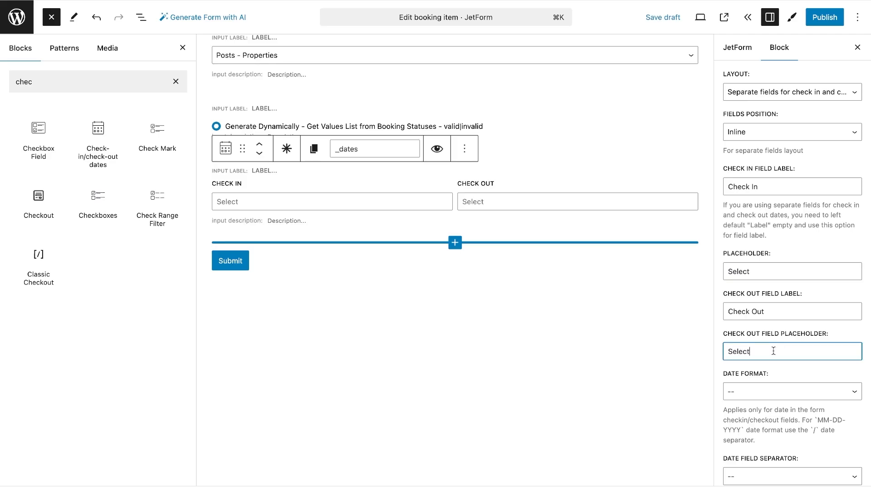
text(lect)
Set date format DD-MM-YYYY, '/' separator and Monday as first day of week.
click(792, 391)
click(770, 434)
scroll(772, 405, down, 3)
click(772, 399)
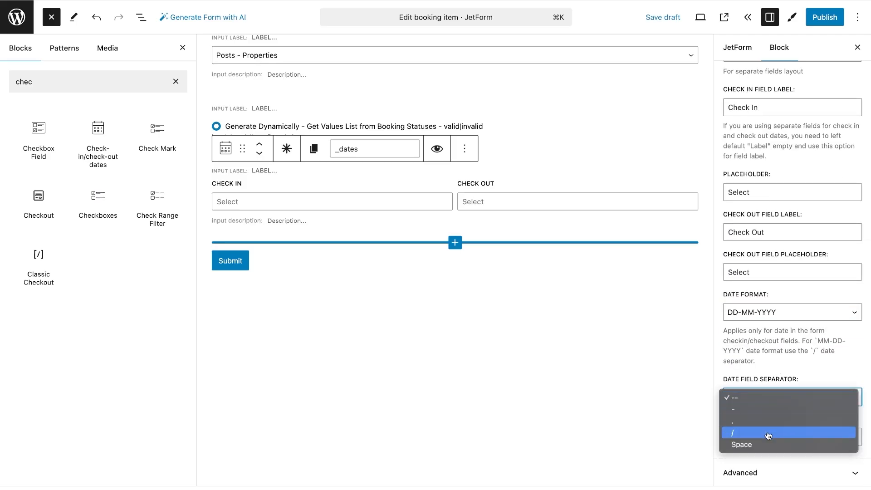
click(768, 433)
click(768, 437)
click(768, 449)
scroll(770, 356, up, 10)
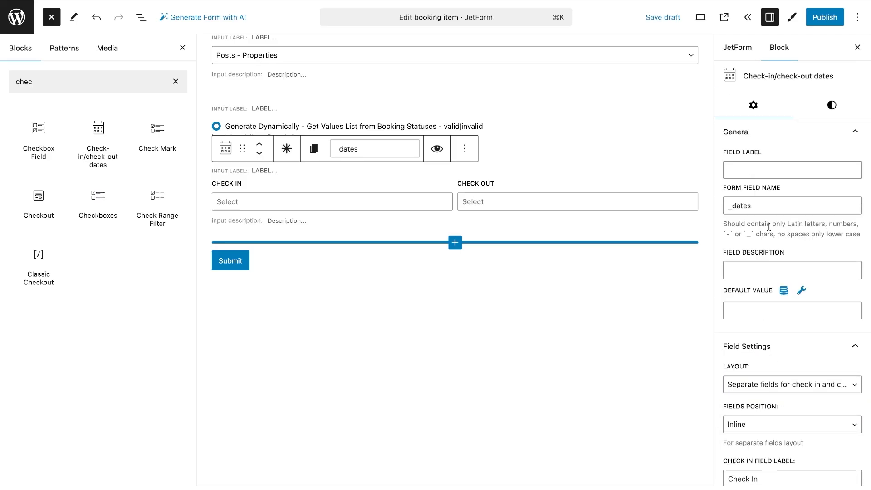
click(737, 48)
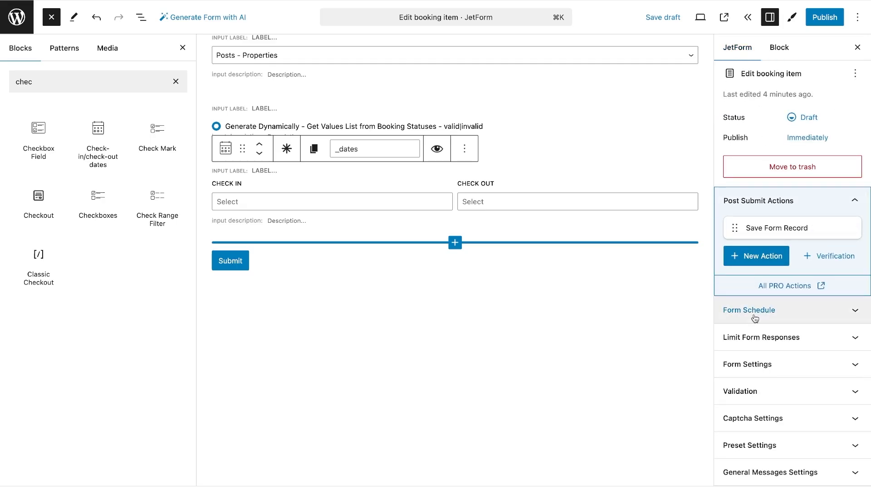
Enable the form preset with JetBooking source and booking ID from Current Post.
click(755, 444)
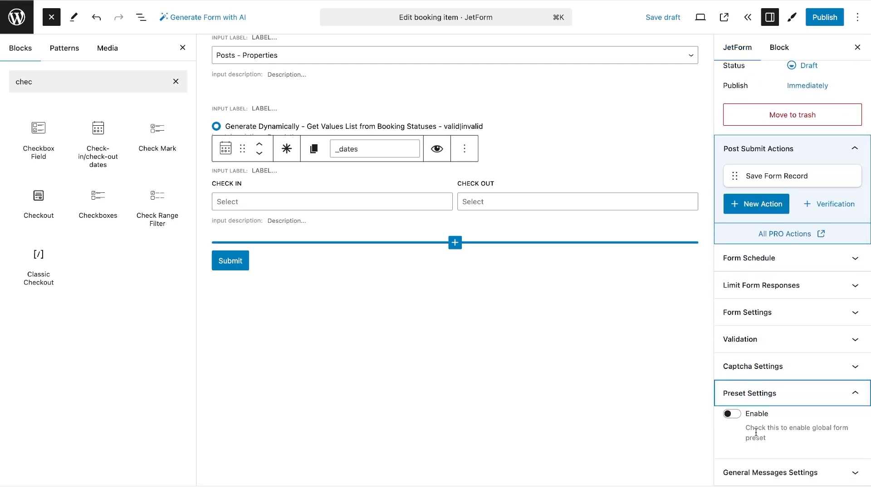
click(758, 414)
scroll(766, 401, down, 2)
click(775, 388)
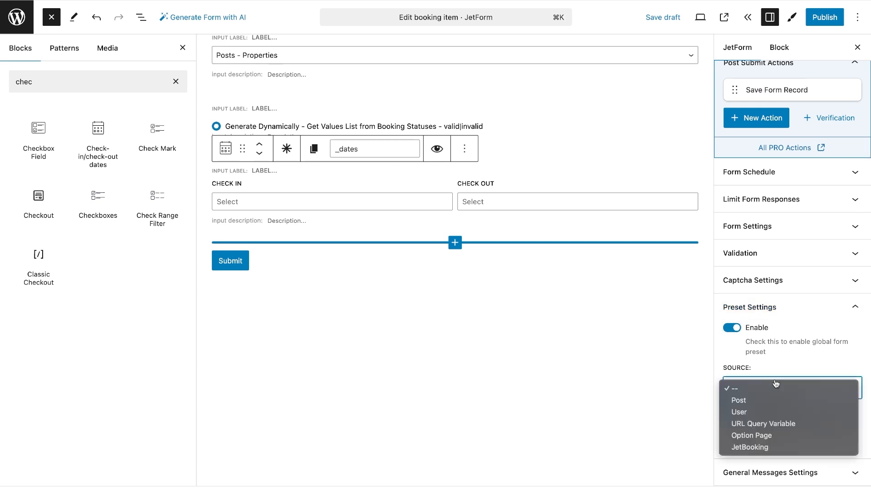
click(762, 447)
scroll(777, 400, down, 4)
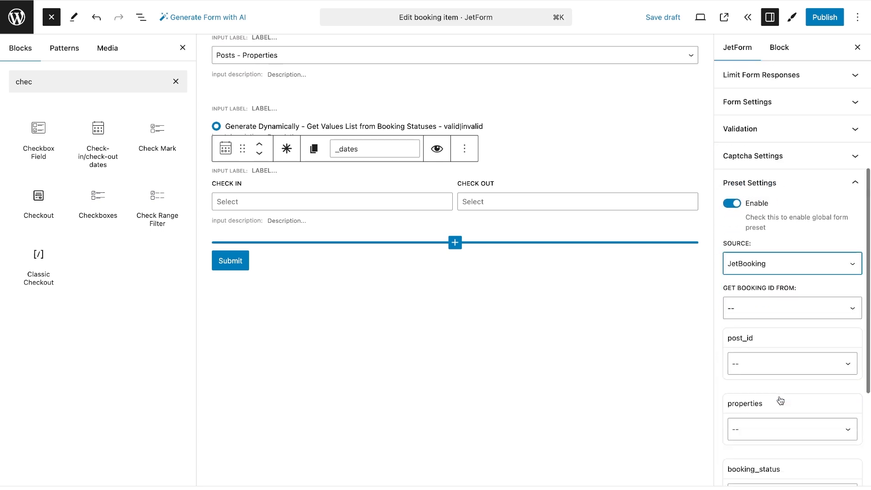
click(784, 254)
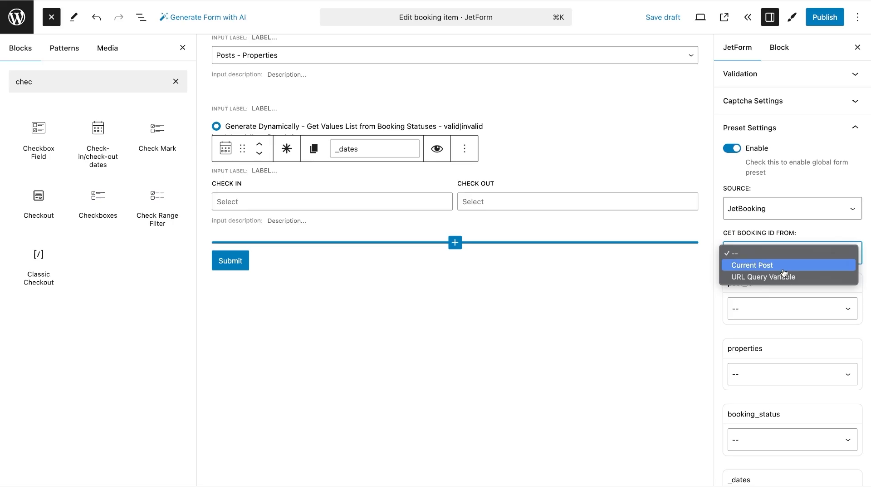
click(783, 268)
click(796, 258)
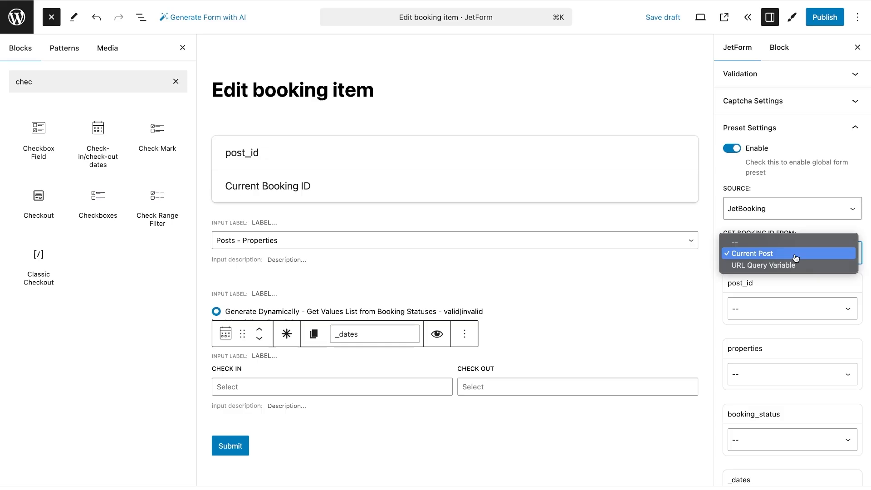
click(796, 258)
scroll(794, 256, down, 3)
Map properties to Booking Apartment, booking_status to Booking Status, _dates to Booking Dates.
click(788, 194)
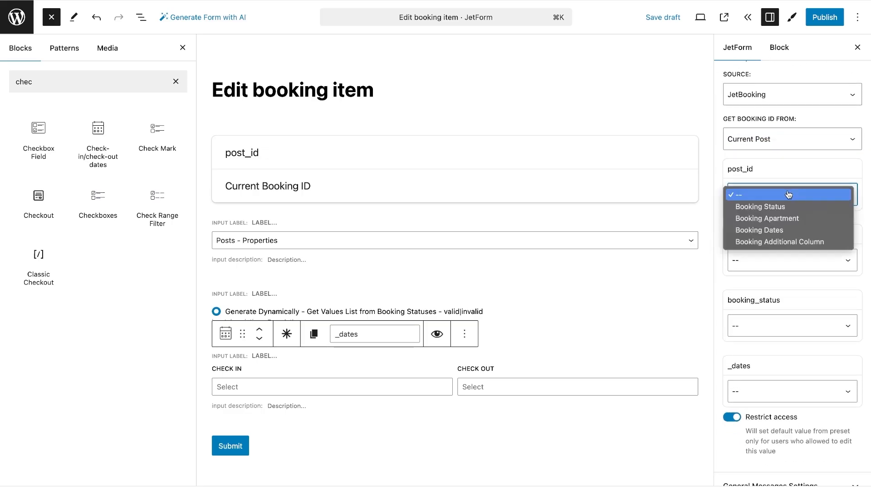
click(788, 194)
scroll(789, 194, down, 1)
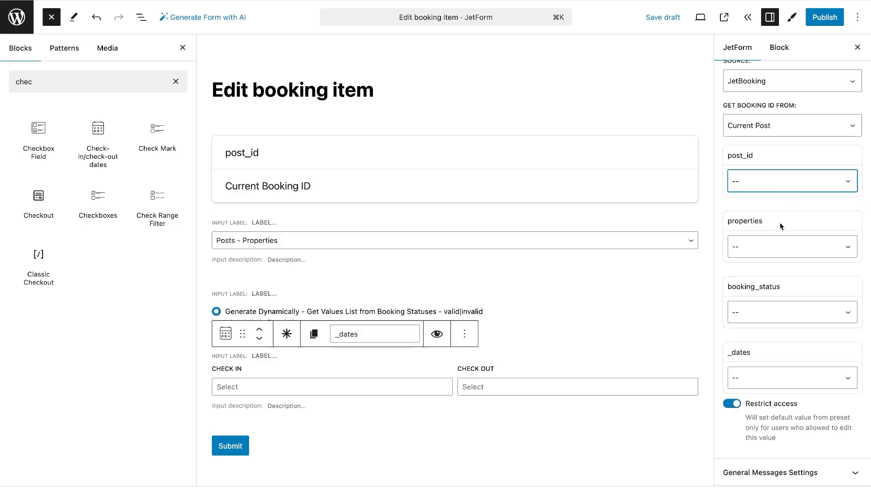
click(777, 252)
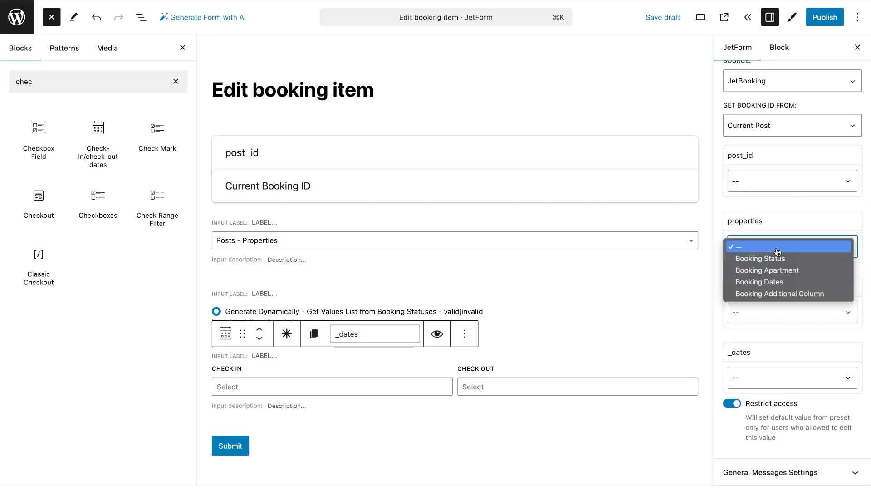
click(781, 271)
click(782, 313)
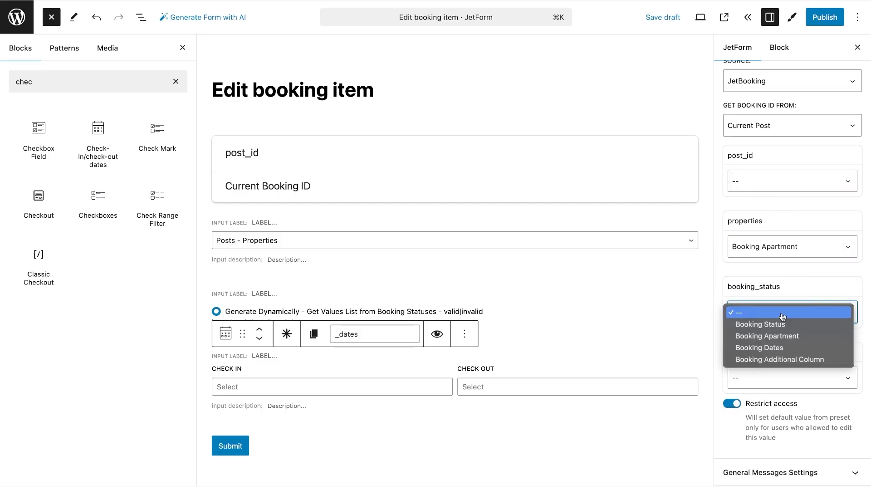
click(781, 324)
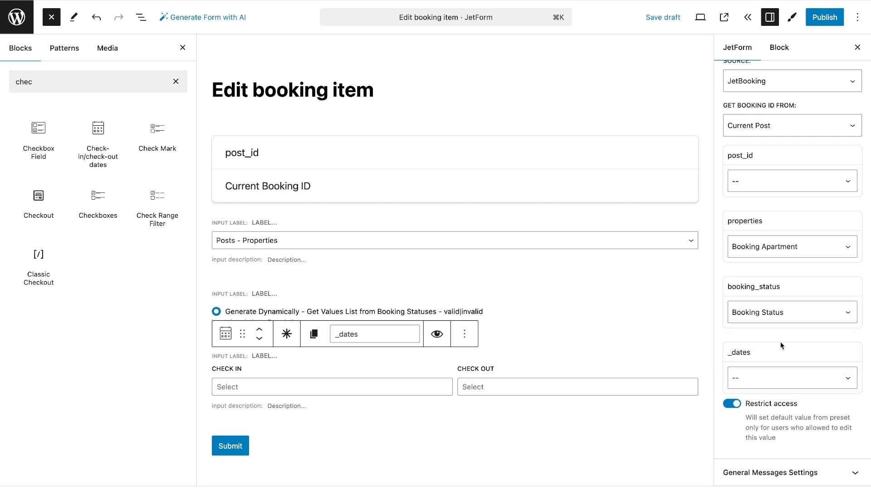
click(777, 381)
click(789, 414)
click(795, 379)
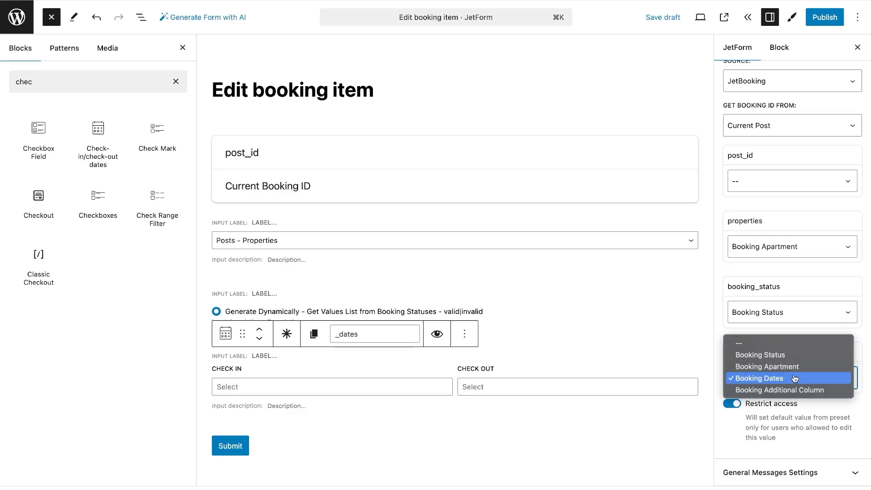
click(797, 391)
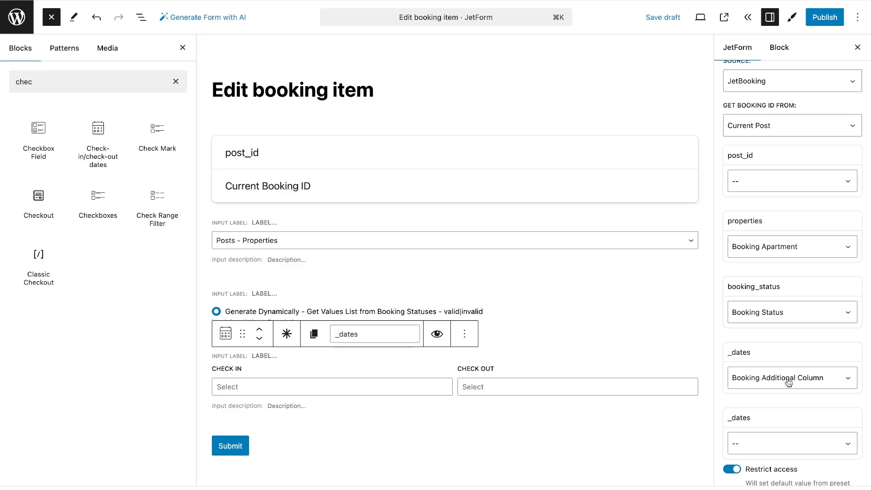
click(788, 382)
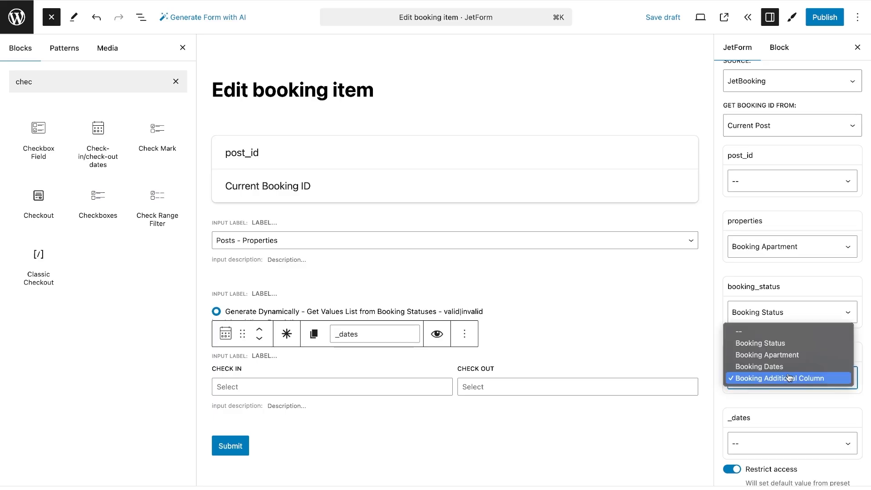
click(786, 365)
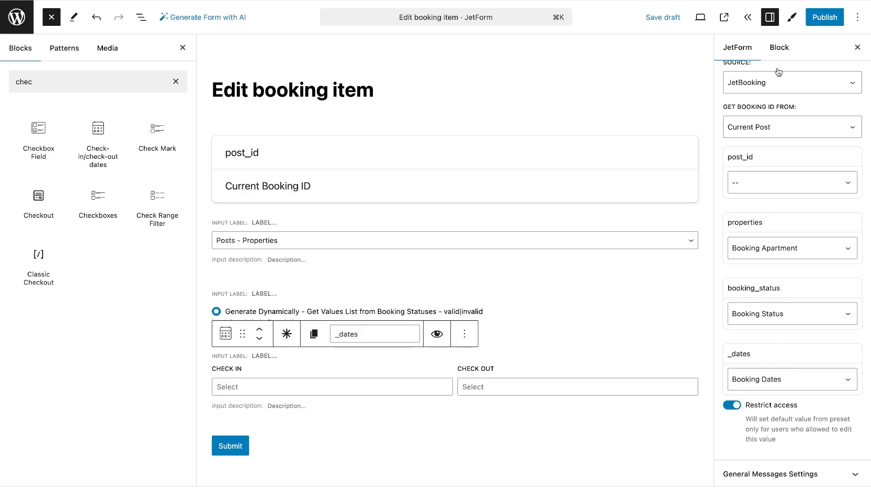
scroll(777, 71, up, 3)
scroll(777, 68, up, 10)
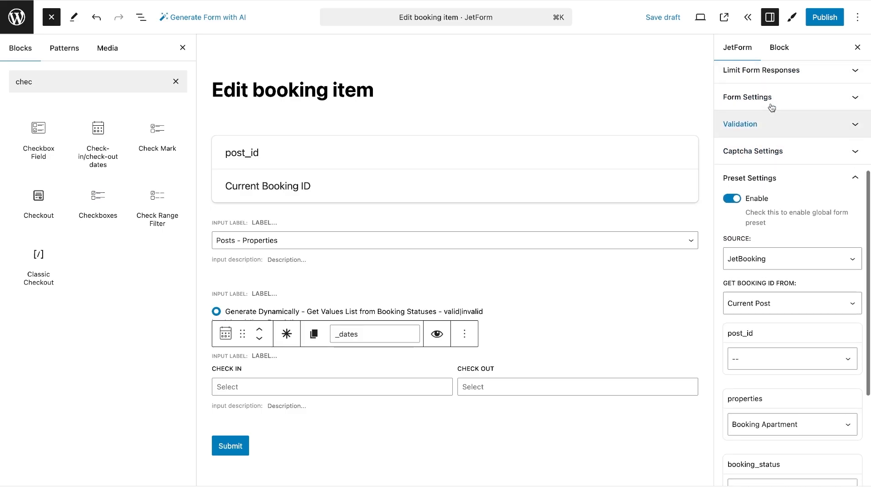
scroll(770, 103, up, 3)
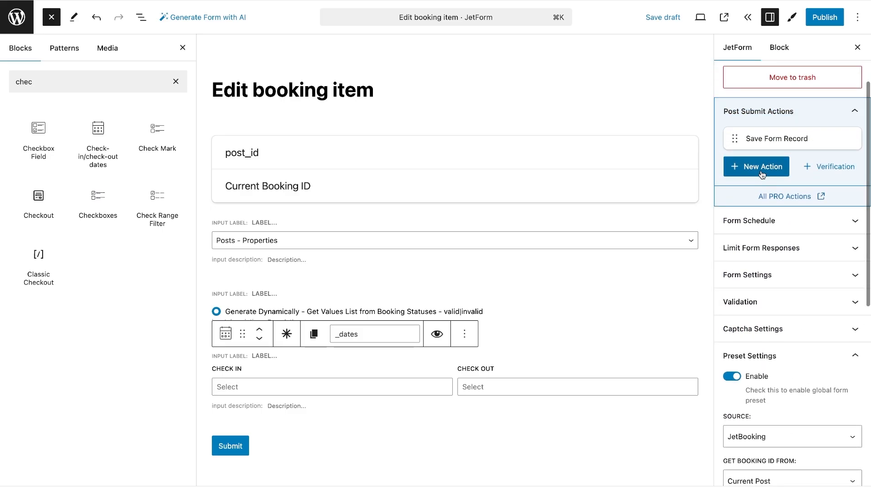
Add an Update Booking action using post_id as booking ID and _dates as dates.
click(762, 169)
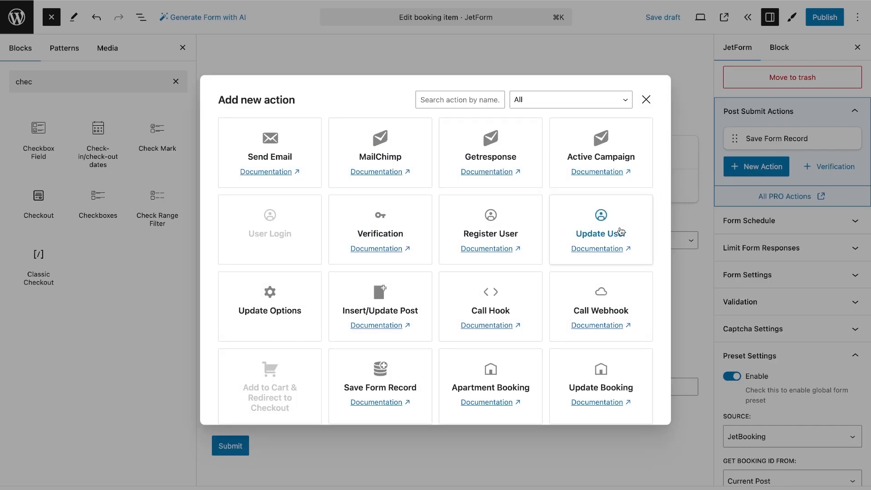
scroll(617, 237, down, 3)
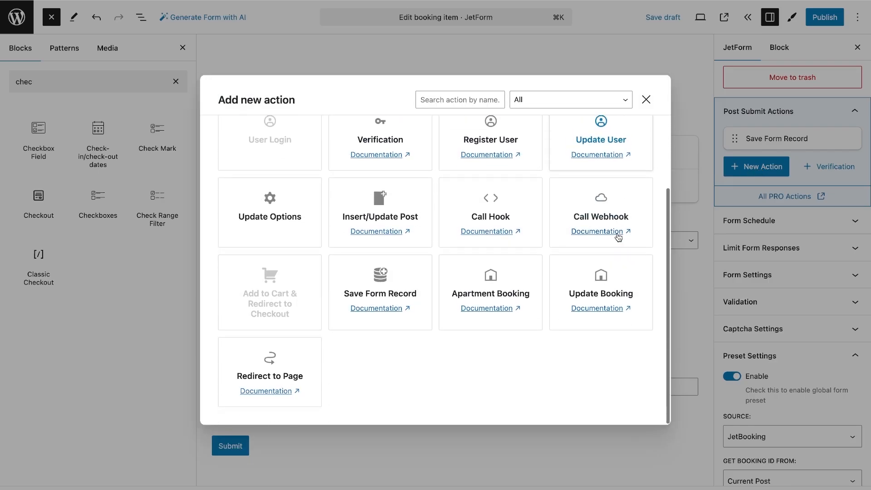
click(617, 281)
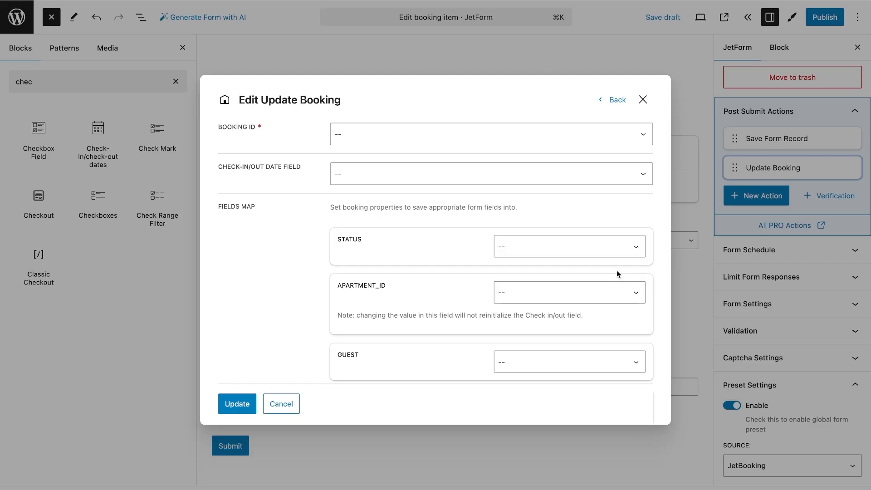
click(508, 136)
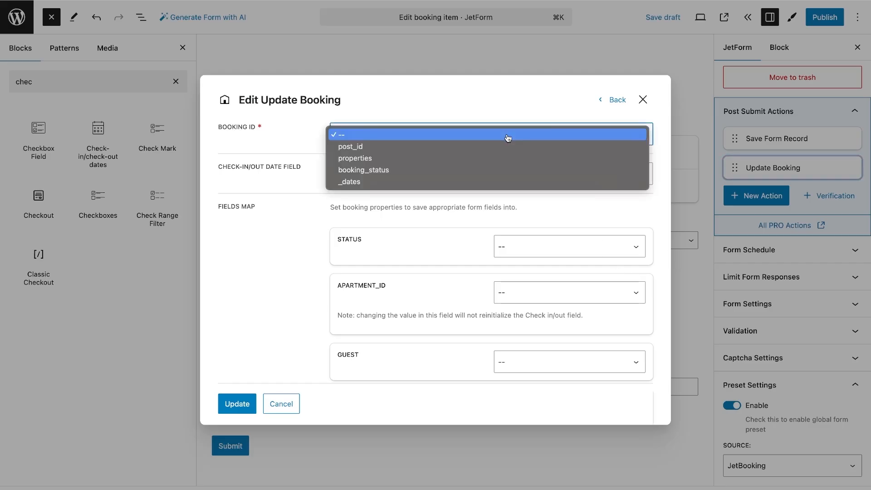
click(504, 146)
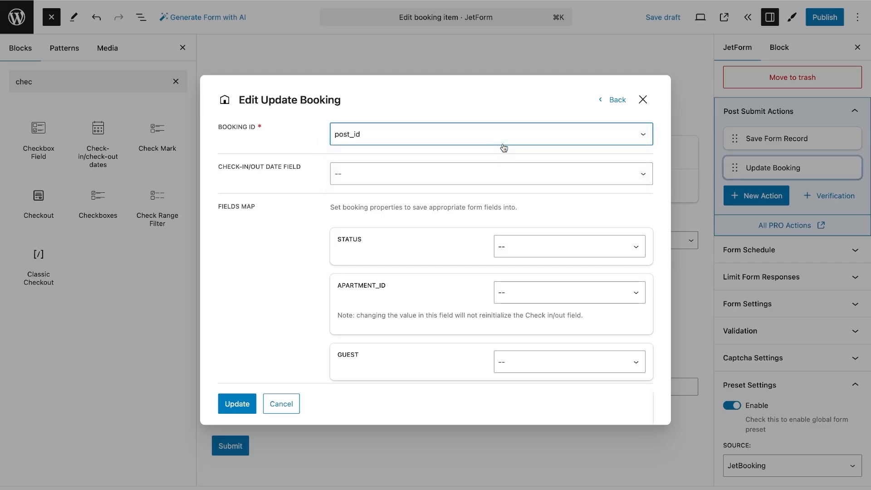
click(484, 140)
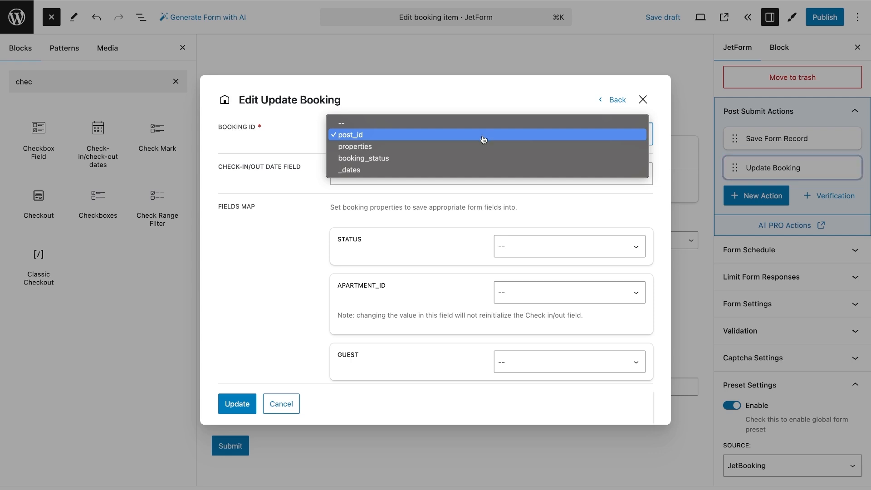
click(483, 140)
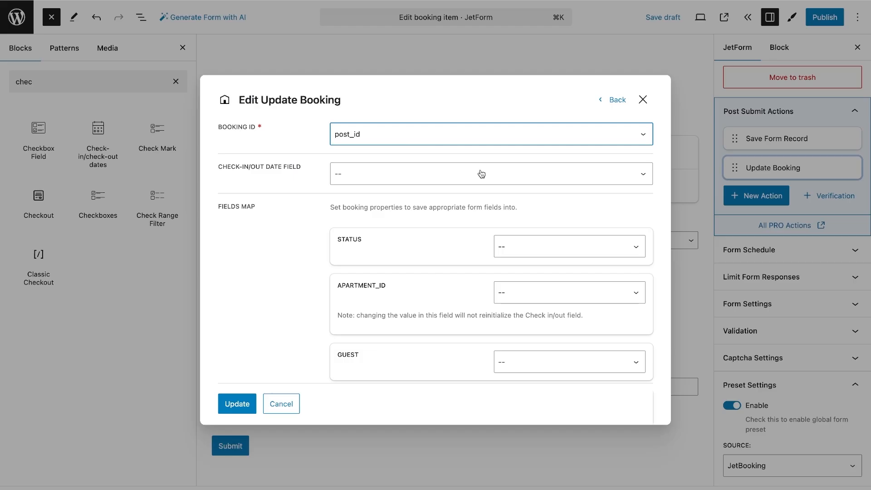
click(482, 175)
click(480, 221)
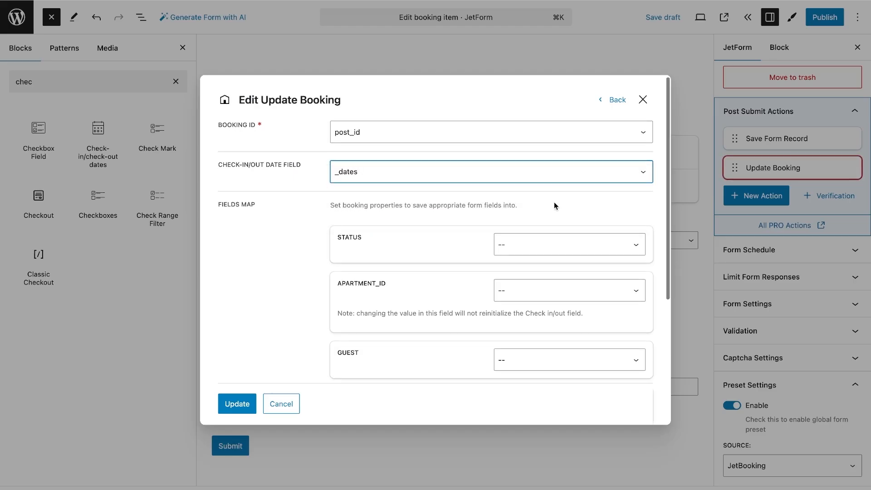
Map status to booking_status and apartment ID to properties, then save the action.
scroll(555, 205, down, 2)
scroll(554, 202, down, 5)
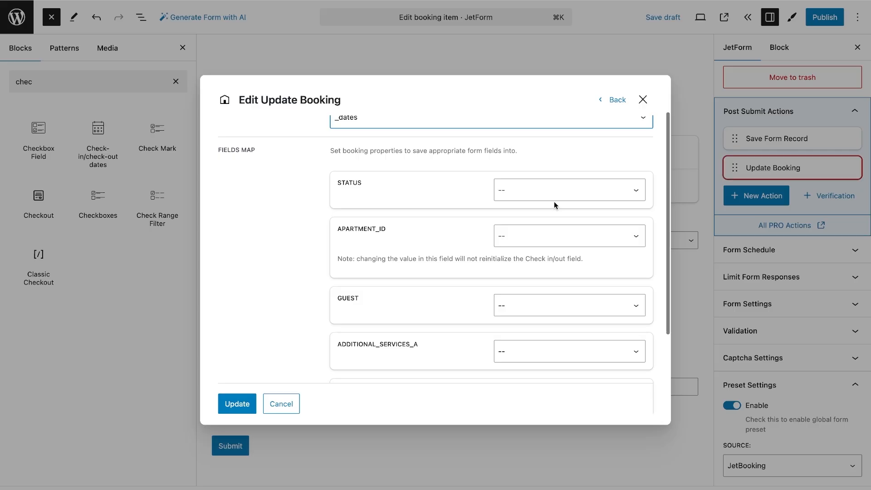
click(550, 195)
click(550, 226)
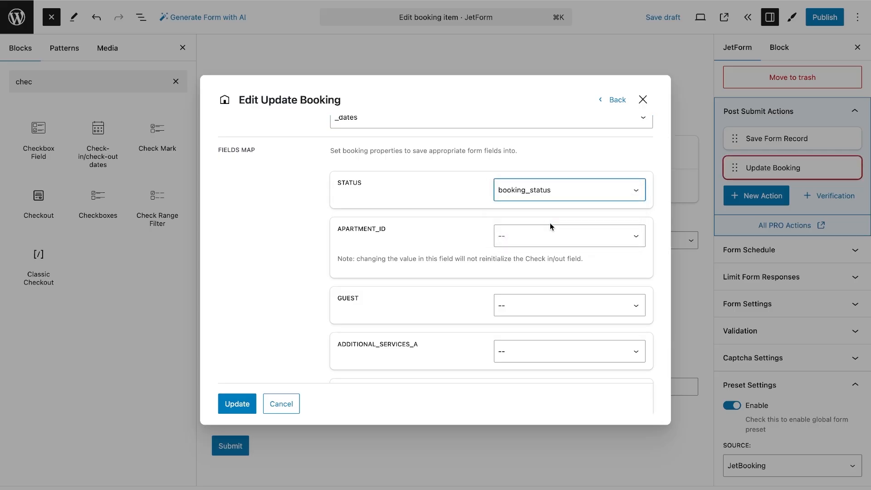
click(550, 234)
click(553, 265)
scroll(398, 285, up, 5)
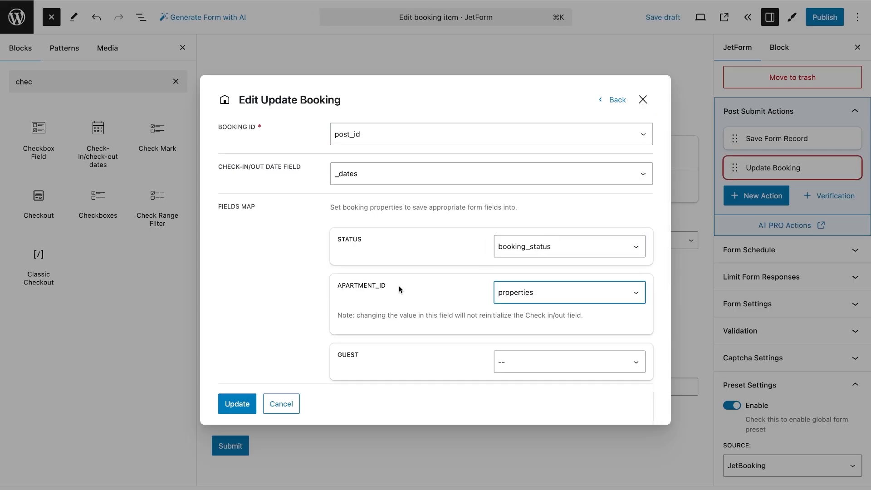
click(235, 403)
Move Update Booking above Save Form Record and publish the form.
drag(748, 138, 749, 169)
click(818, 21)
click(819, 20)
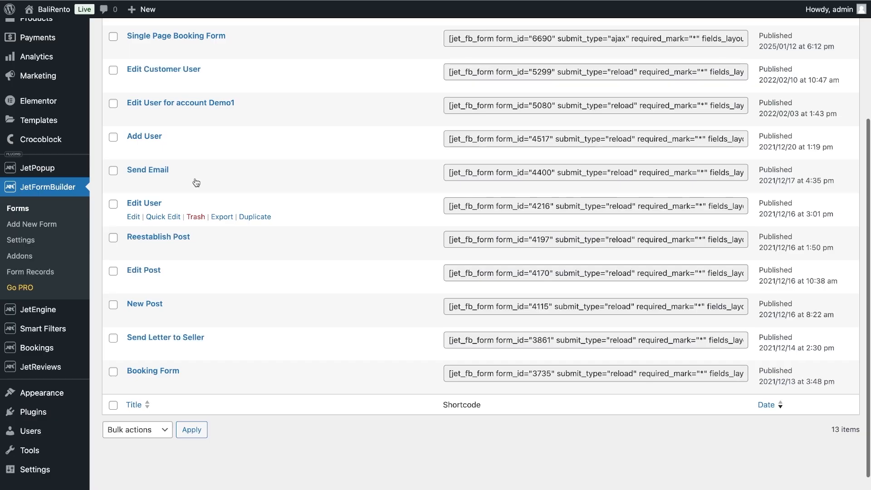
Create a Classic JetPopup named 'Edit Booking popup' and open it in Elementor.
mouse_move(68, 168)
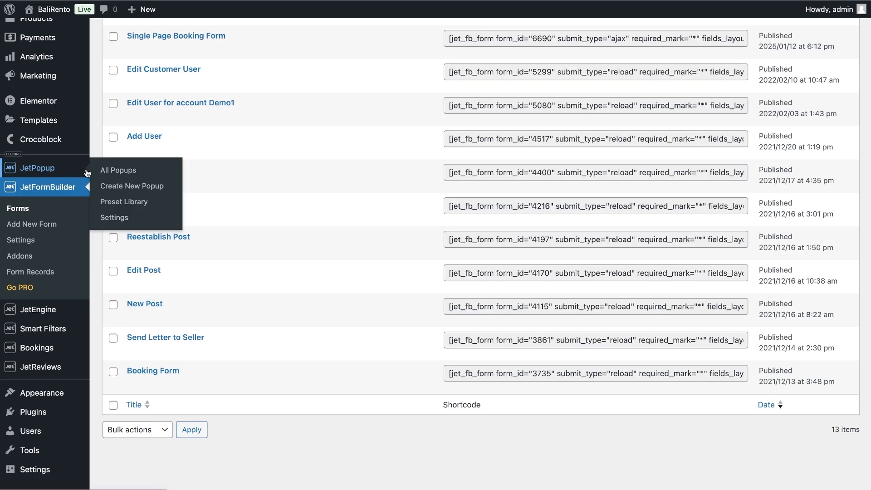
click(124, 173)
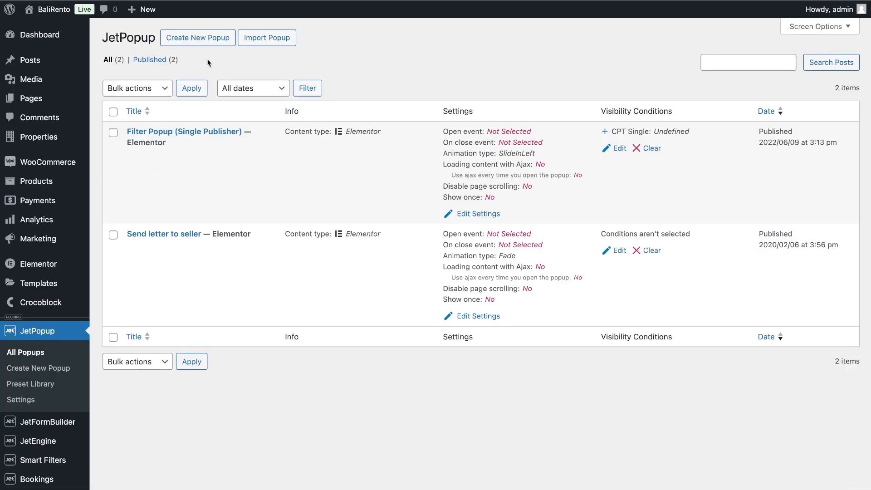
click(212, 42)
click(288, 308)
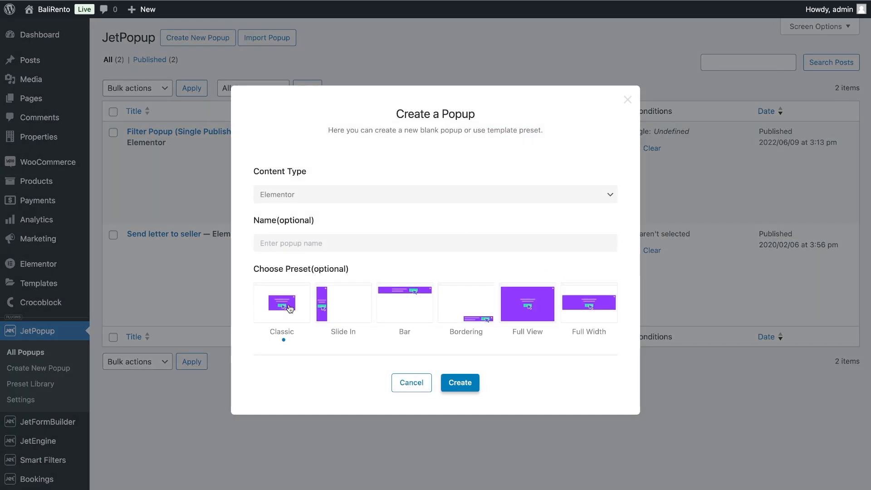
click(290, 244)
text(Edit B)
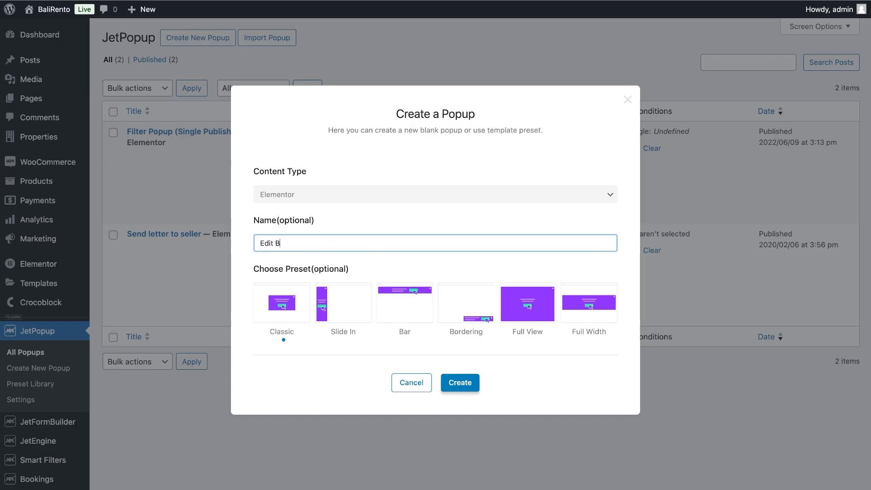
text(ooking popup)
click(460, 382)
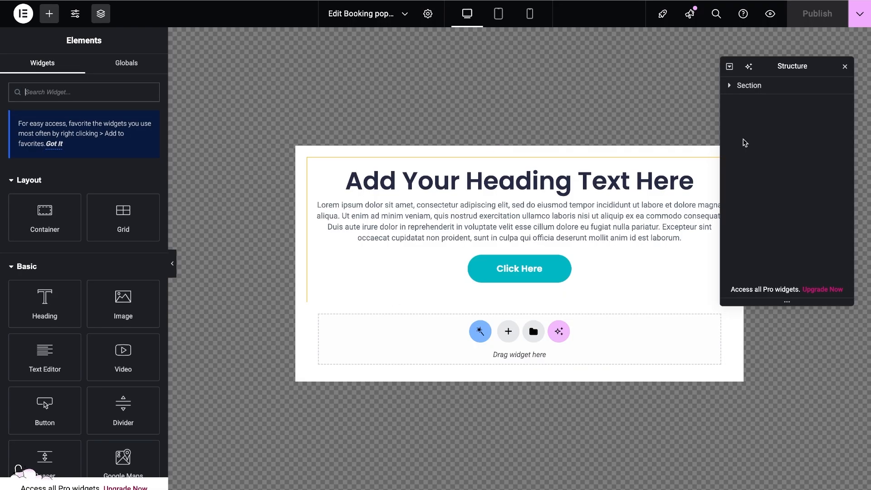
Replace the sample section with a JetForm widget showing the Edit booking item form.
click(752, 87)
right_click(753, 88)
click(771, 317)
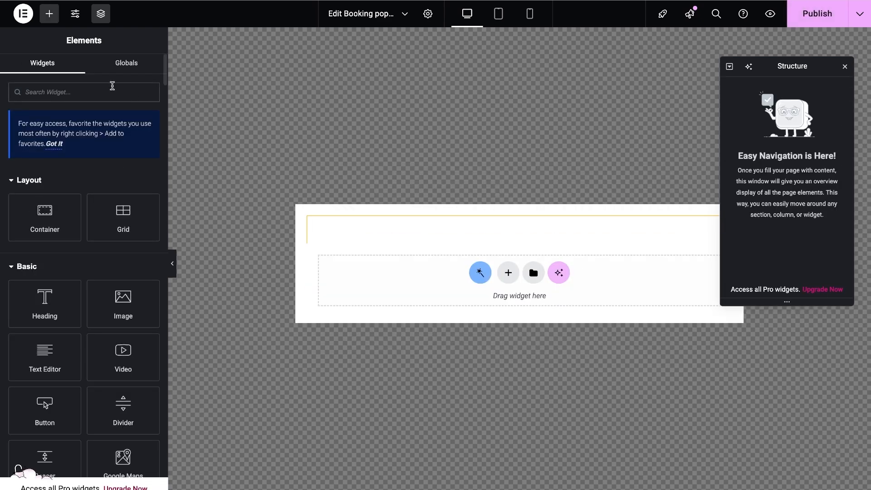
click(104, 92)
text(form)
click(52, 200)
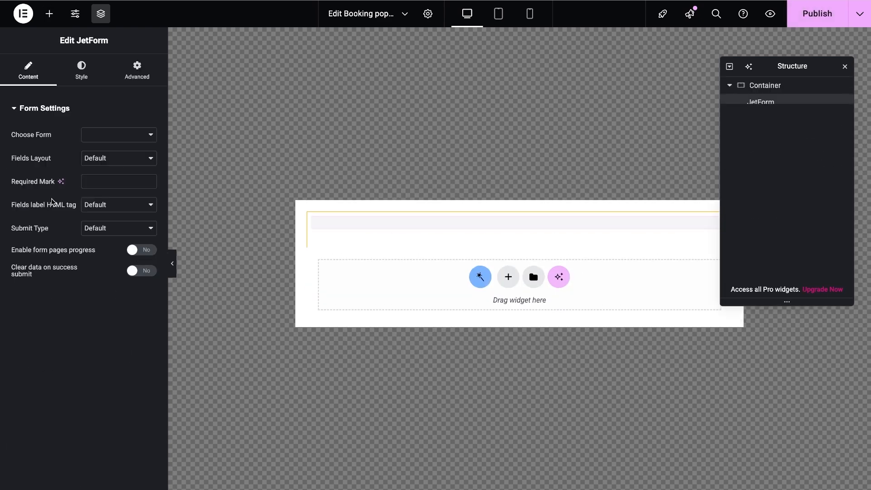
click(109, 136)
click(130, 268)
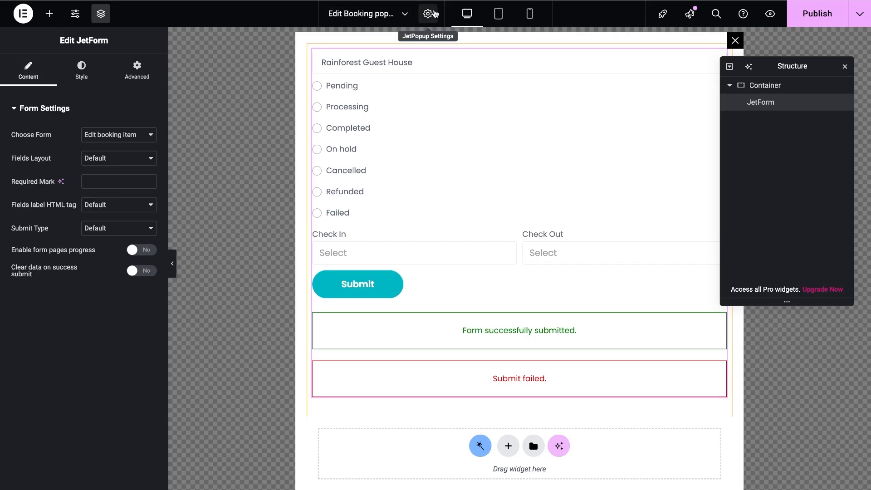
Turn on Loading content with Ajax and Force Loading in the popup settings.
click(428, 14)
click(112, 266)
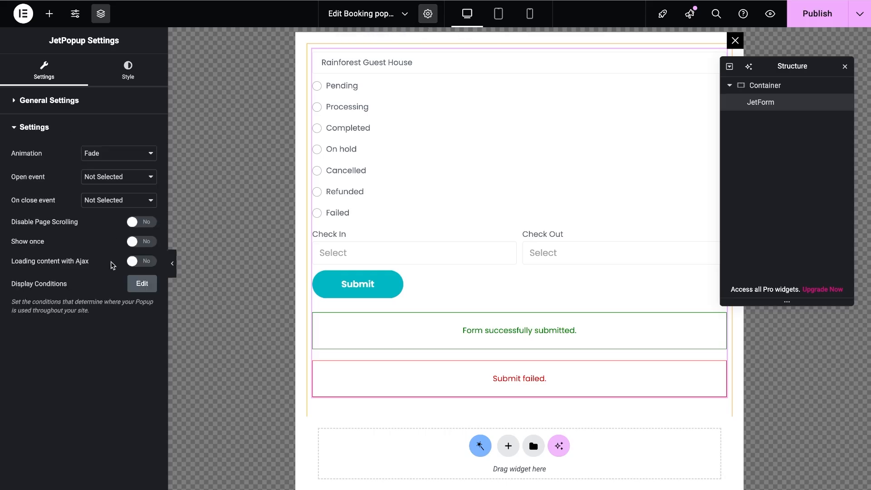
click(137, 264)
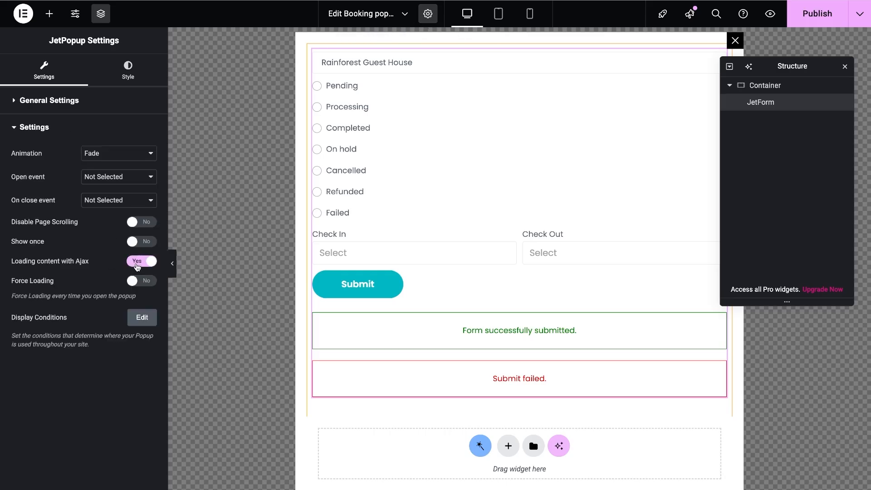
click(139, 281)
click(142, 317)
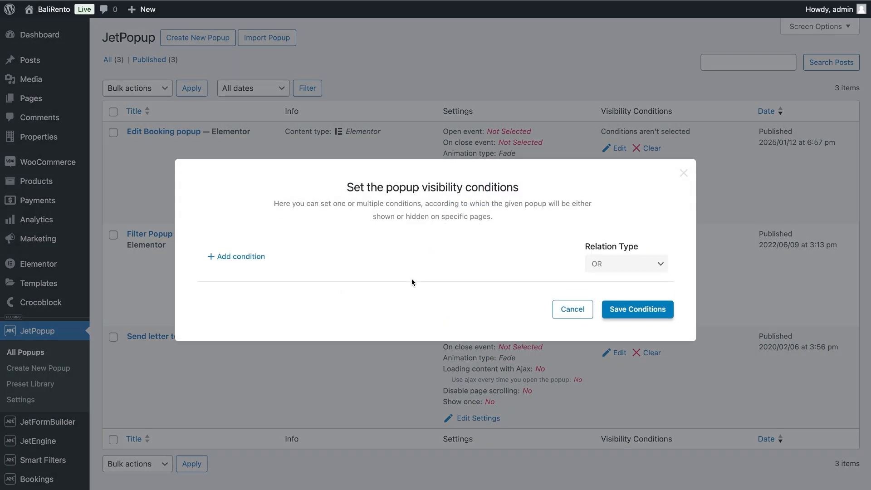
Set the popup's display condition to Entire Site and publish it.
click(253, 258)
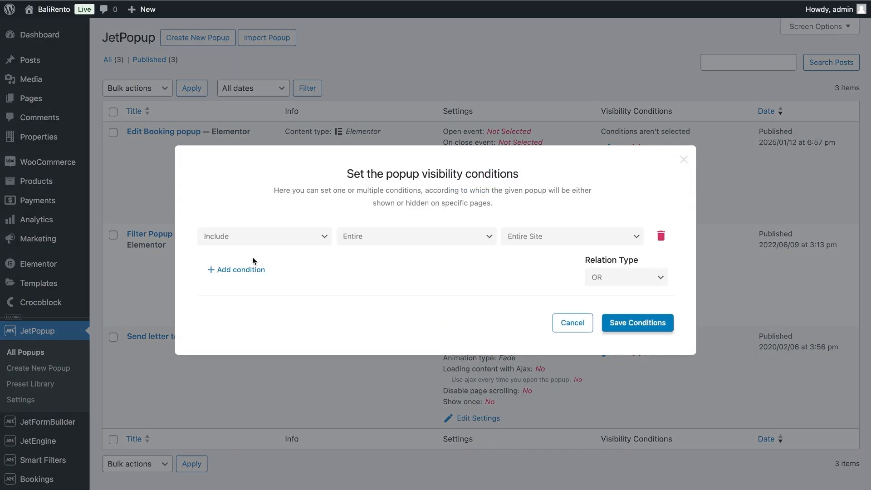
click(633, 323)
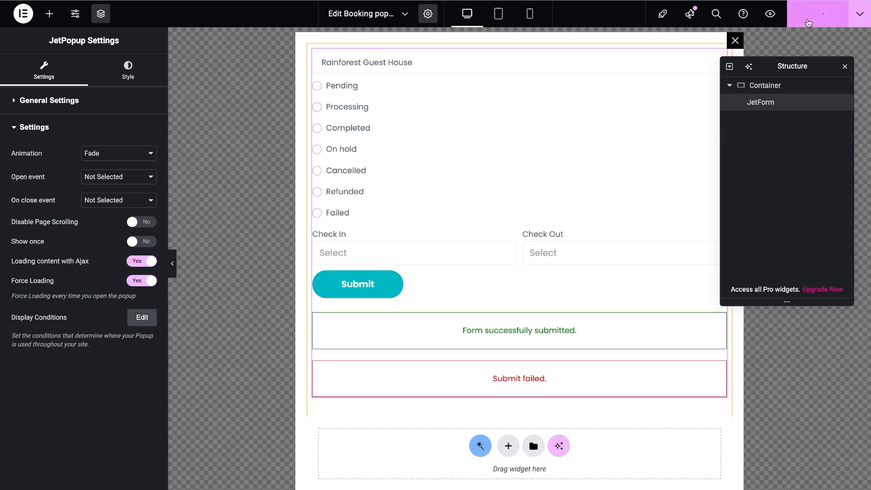
click(808, 21)
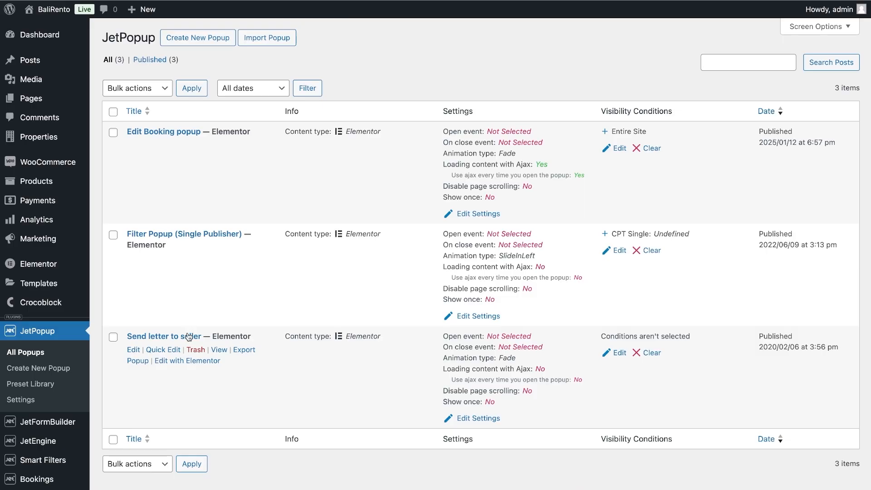
Go to JetEngine's Query Builder.
scroll(187, 379, down, 1)
scroll(242, 435, down, 3)
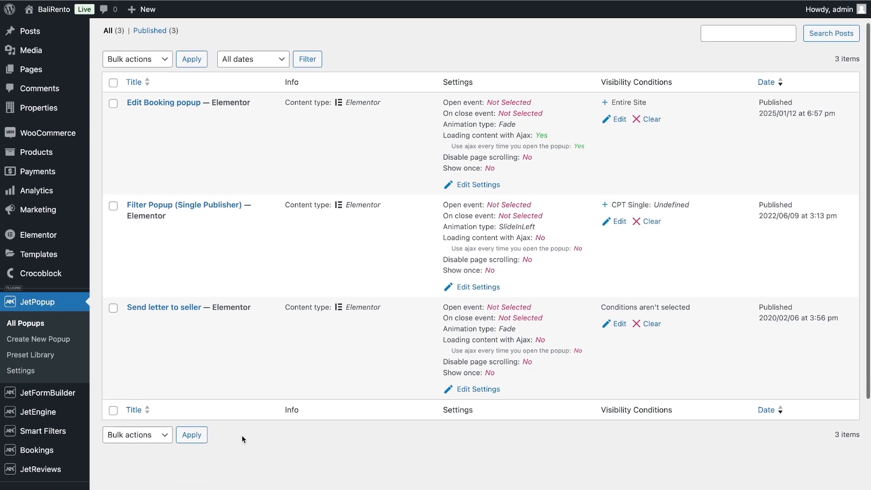
mouse_move(41, 299)
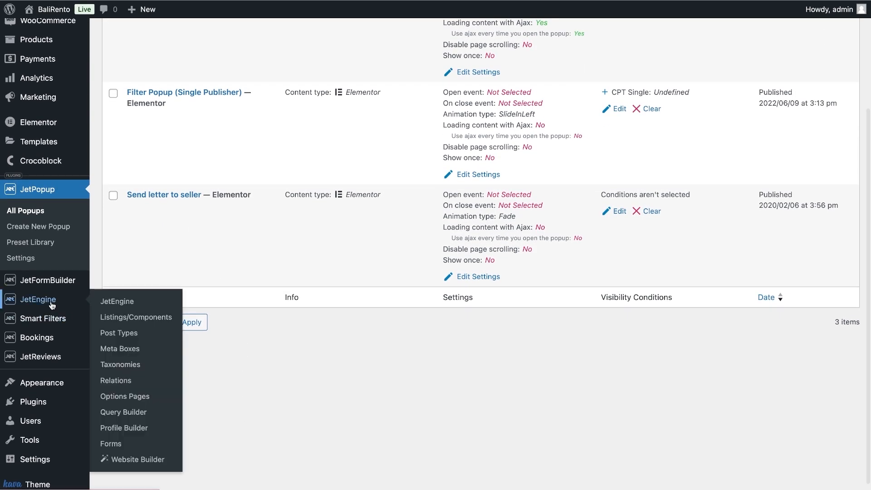
click(134, 416)
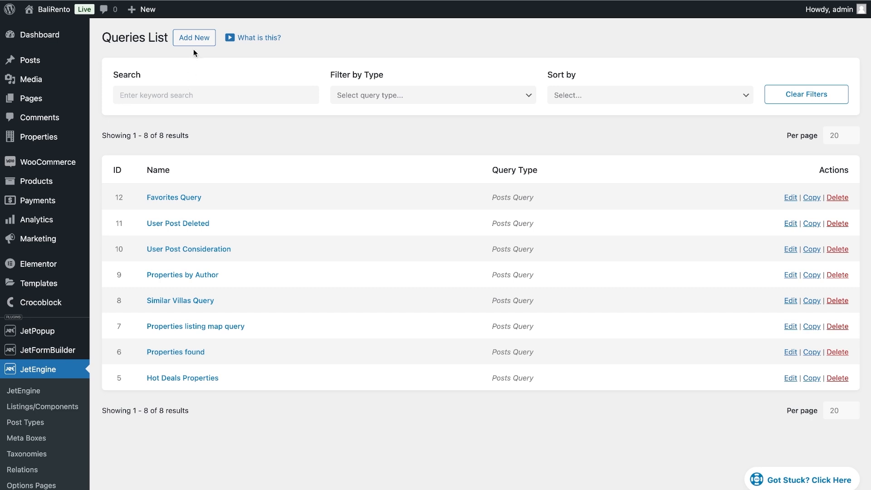
Start a new JetBooking Query and name it 'Booking query'.
click(197, 45)
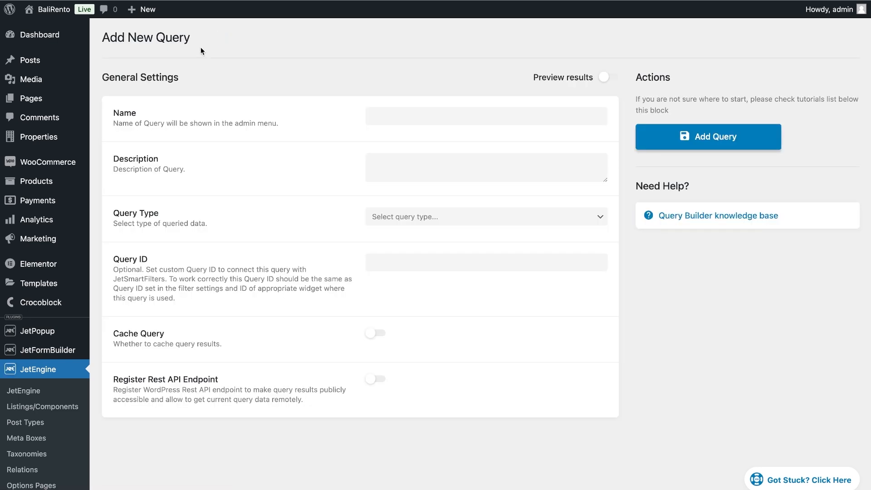
click(417, 217)
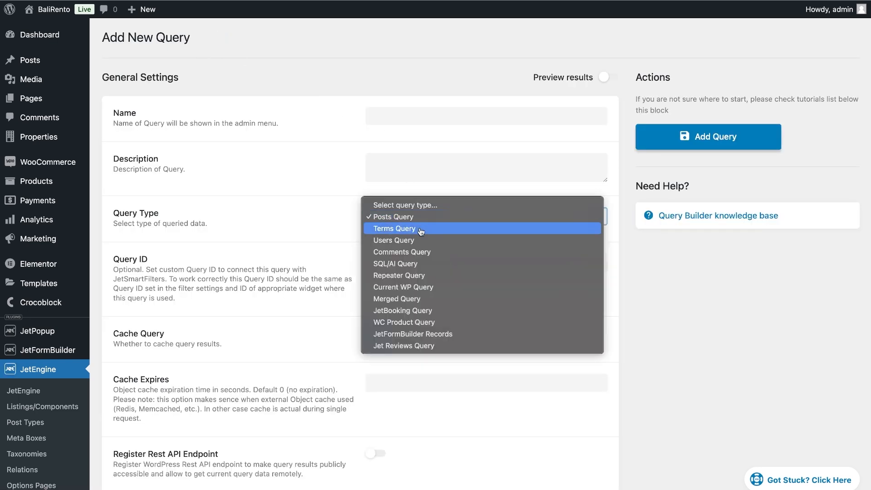
click(422, 310)
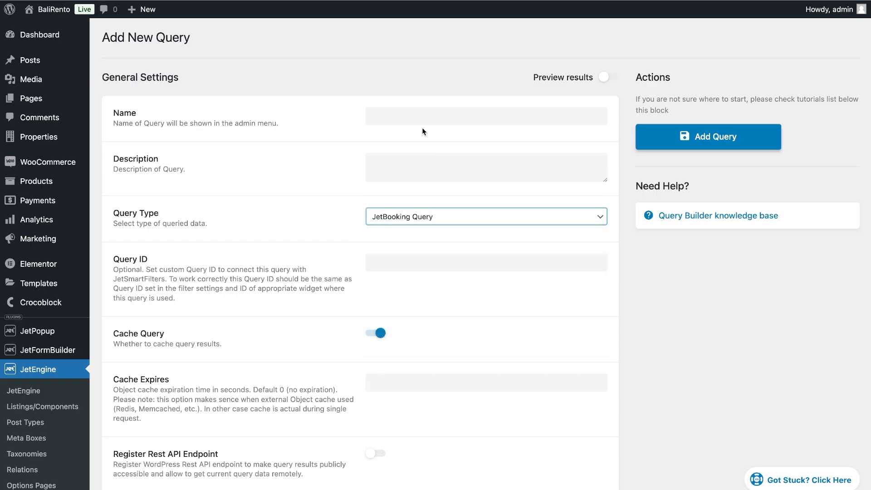
click(418, 120)
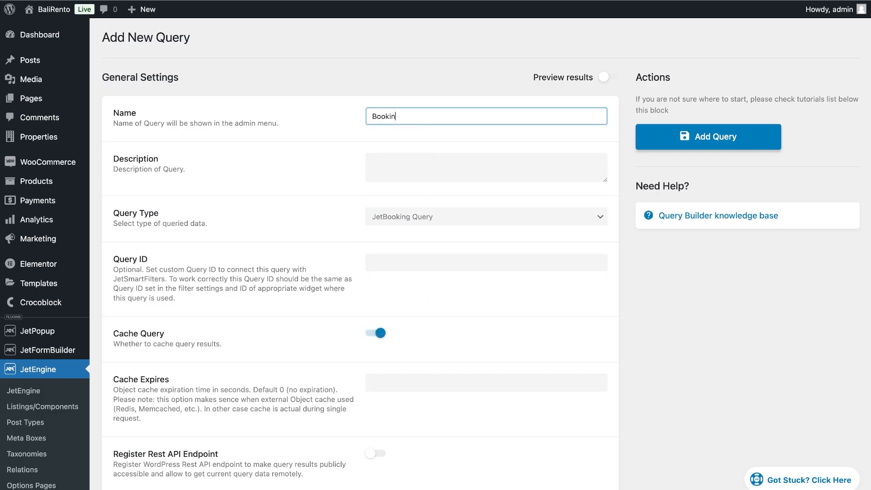
click(331, 187)
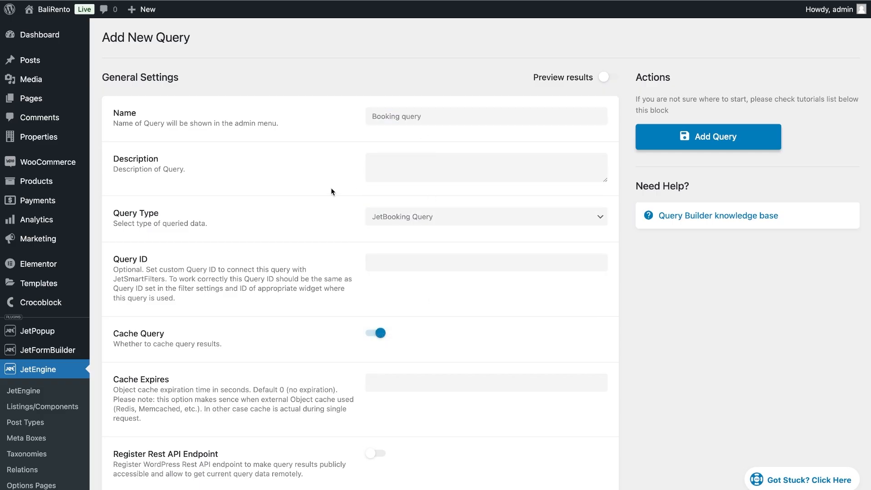
scroll(331, 187, down, 8)
scroll(331, 187, down, 2)
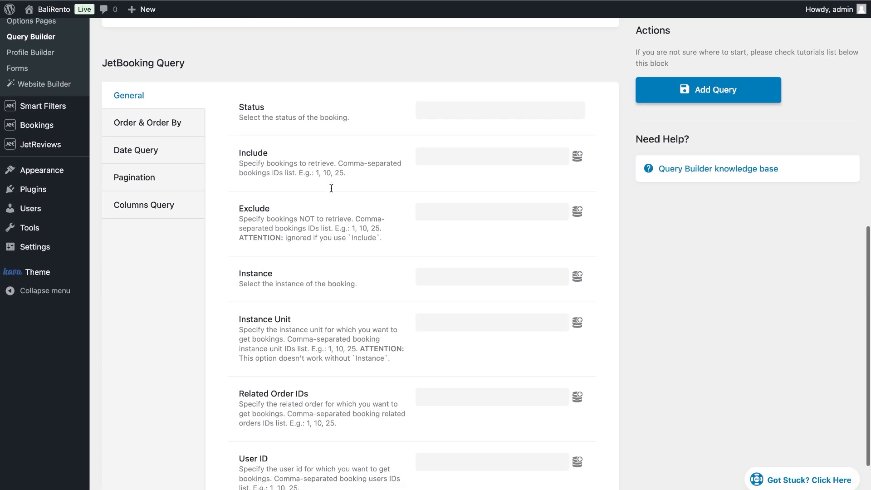
Review the booking status and booking instance options, leaving them unset.
click(445, 111)
scroll(445, 139, down, 1)
scroll(445, 139, up, 1)
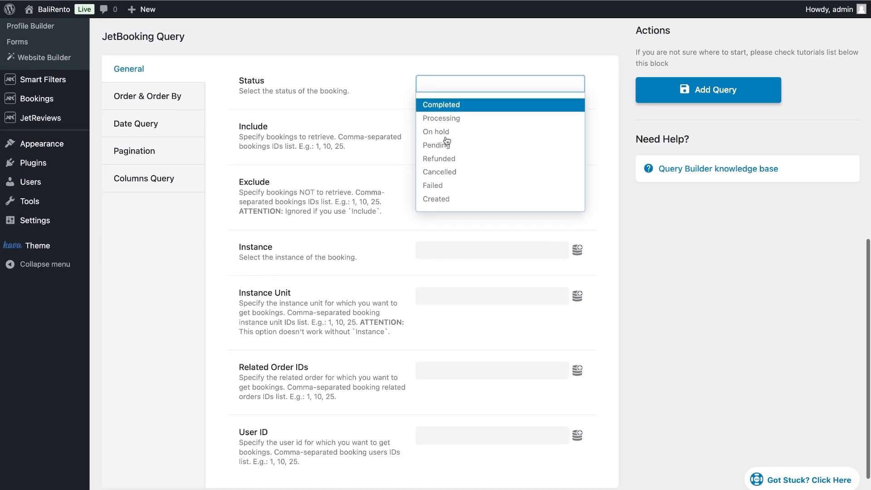
click(401, 104)
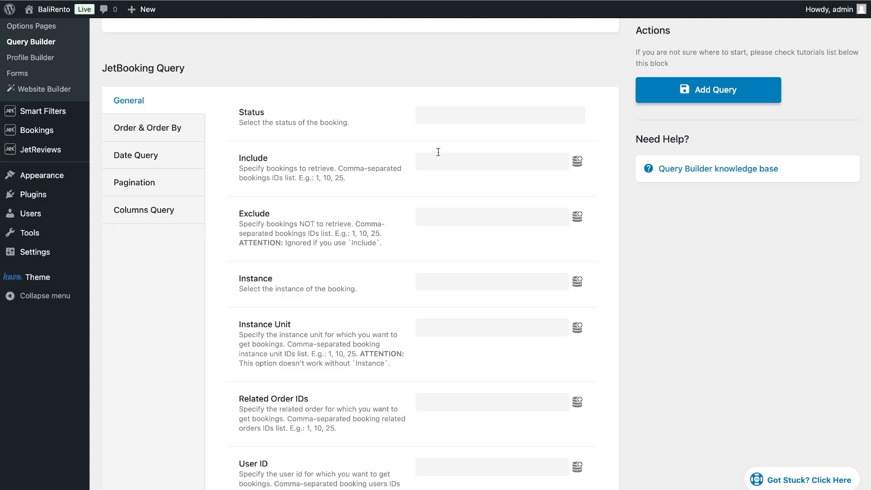
scroll(442, 221, up, 1)
scroll(443, 220, down, 3)
click(447, 208)
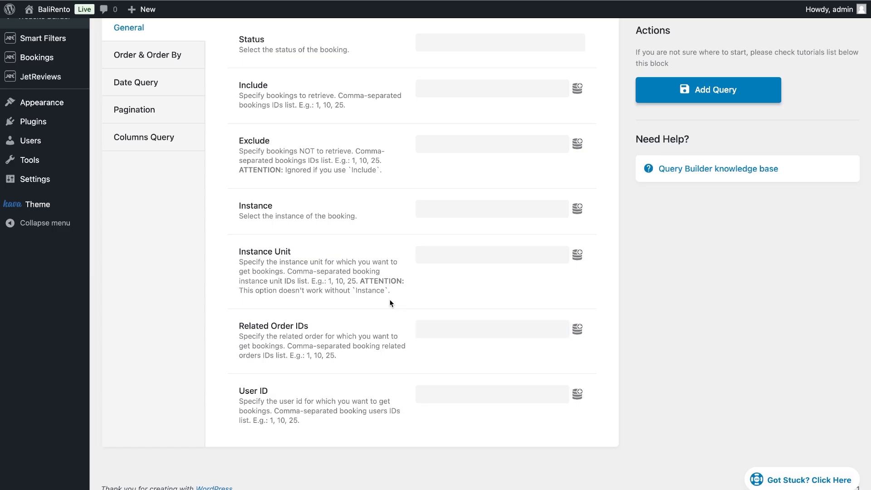
scroll(389, 272, up, 6)
Check the ordering, date, pagination and columns settings, save the query, and go to Listings.
click(150, 230)
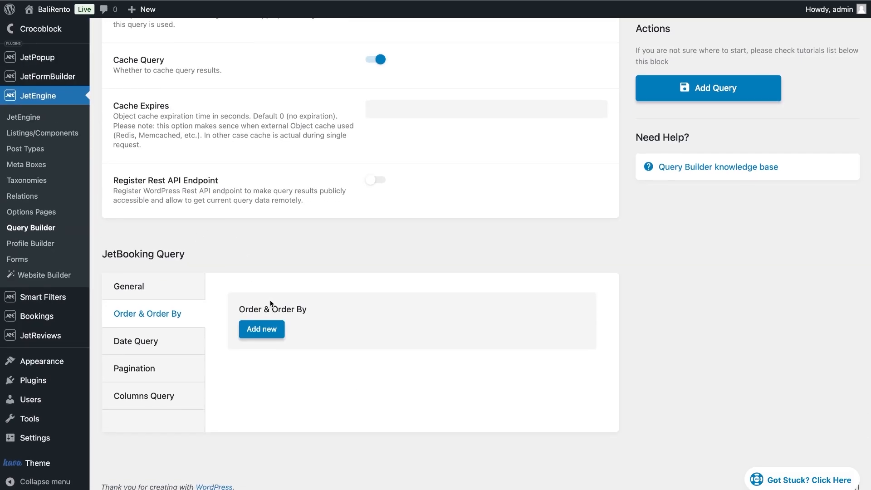
click(188, 341)
click(186, 368)
click(186, 398)
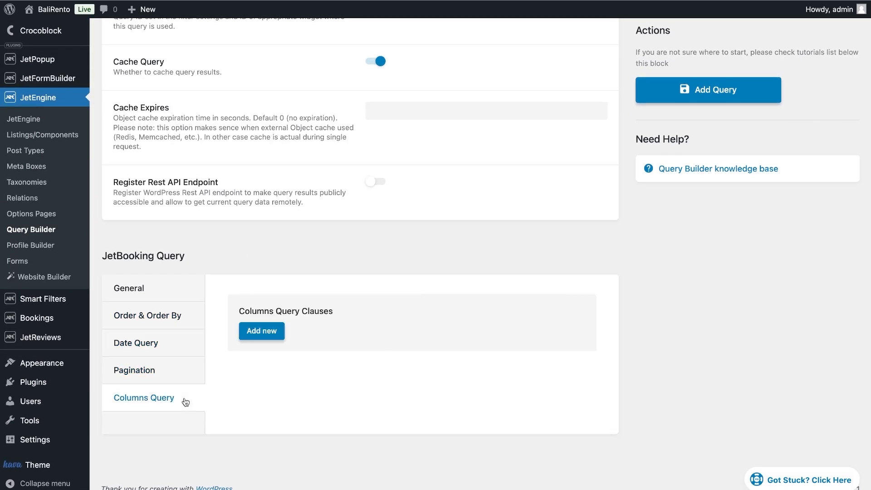
click(131, 288)
scroll(317, 318, down, 2)
scroll(616, 334, up, 5)
click(690, 95)
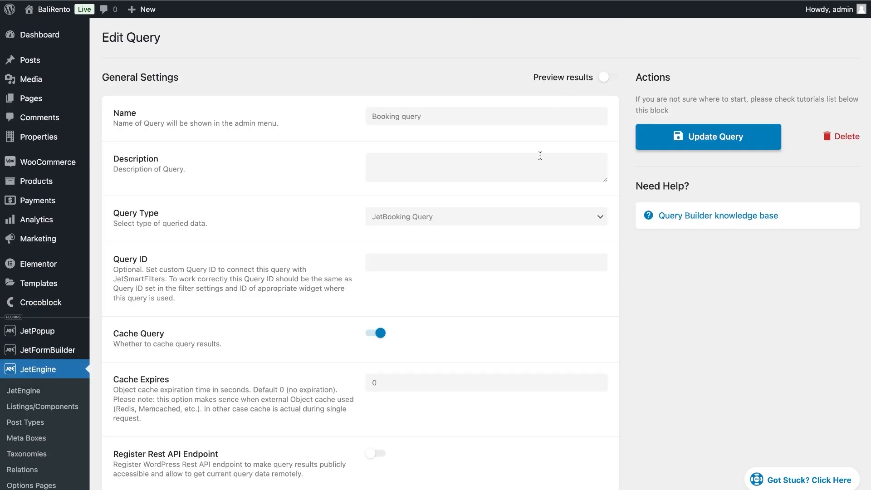
click(68, 407)
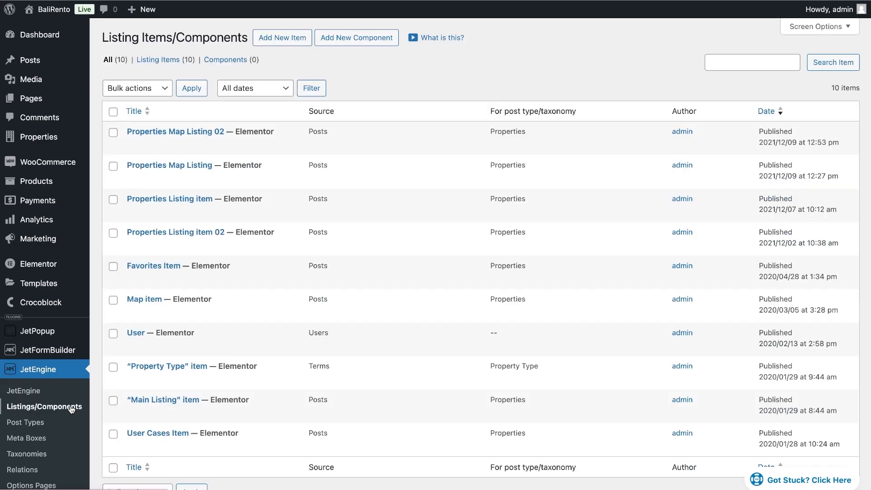
Create listing item 'Booking items' with Query Builder source using the Booking query.
click(299, 38)
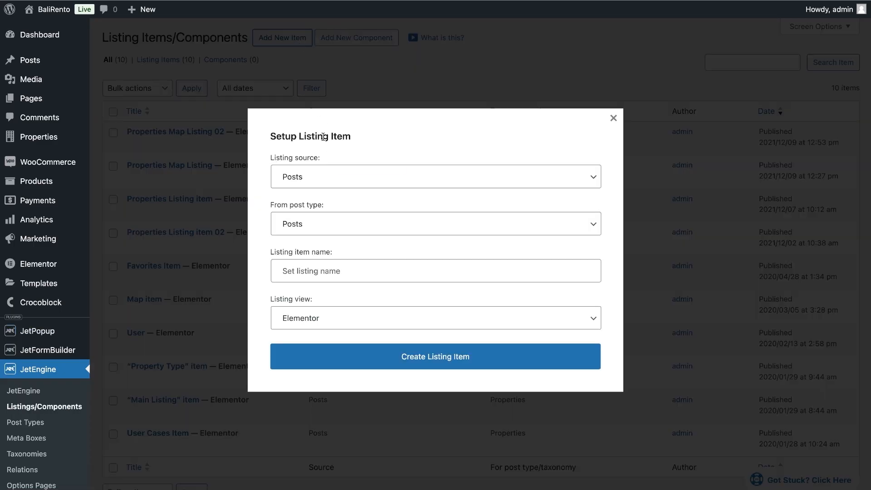
click(325, 176)
click(326, 189)
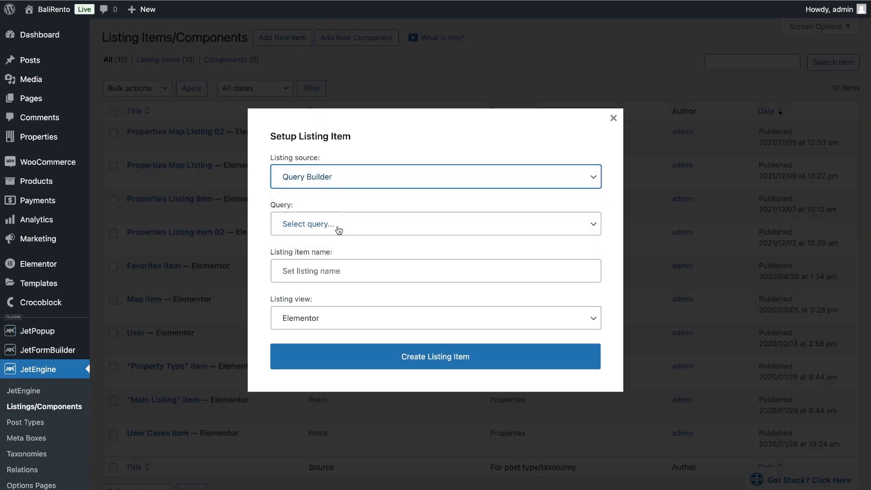
click(339, 231)
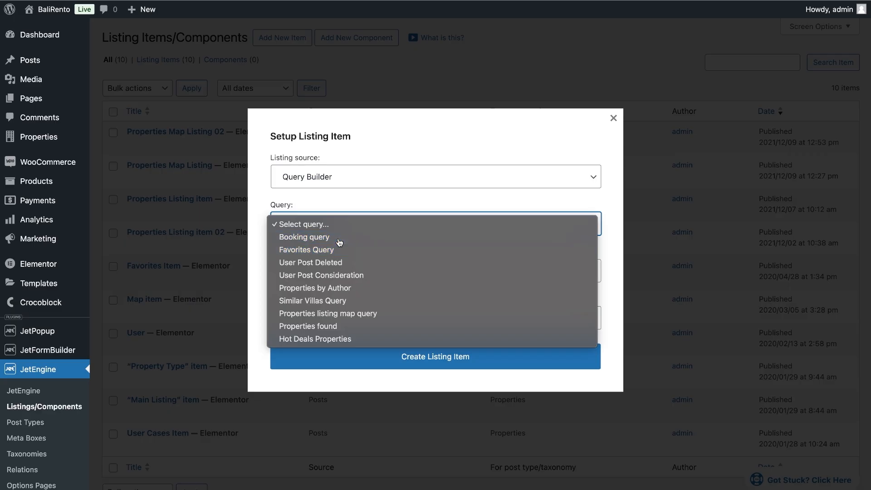
click(338, 237)
key(Tab)
text(Bo)
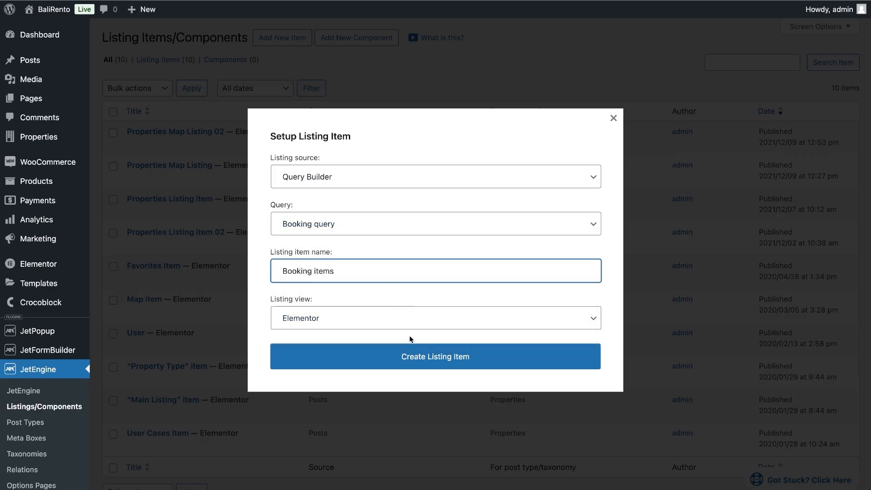
click(411, 359)
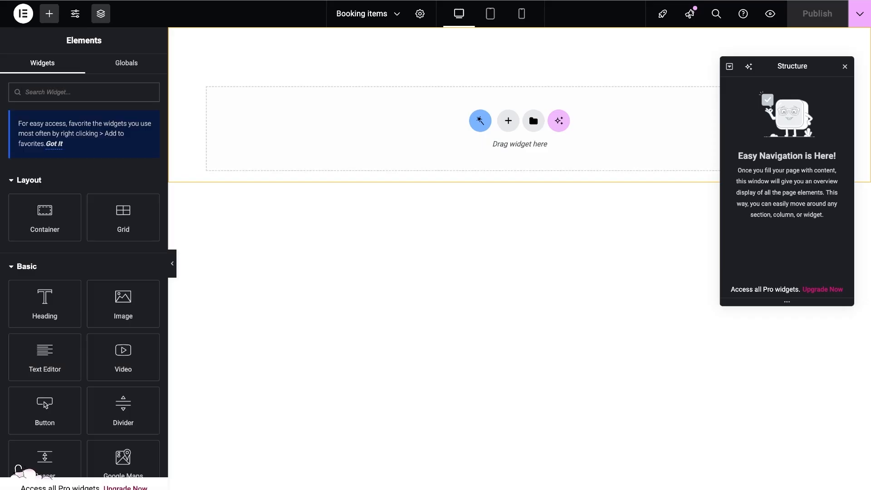
Add a Dynamic Field widget showing the object's Booking ID.
text(fie)
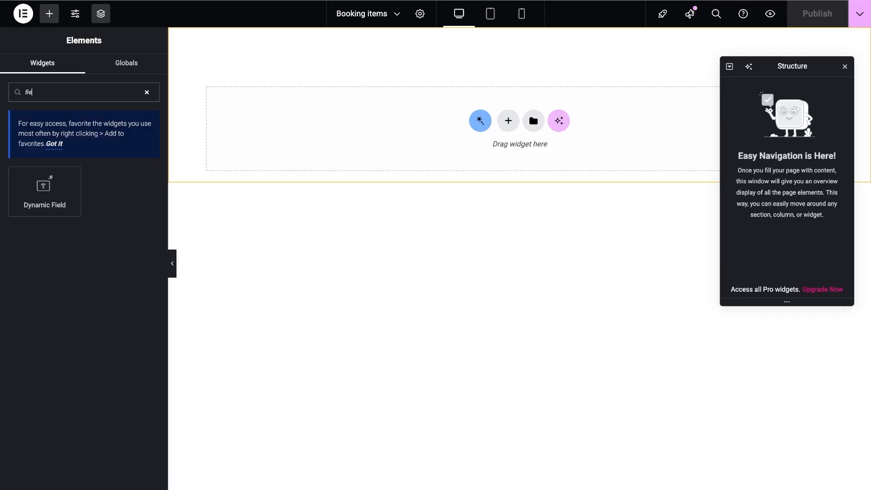
click(47, 192)
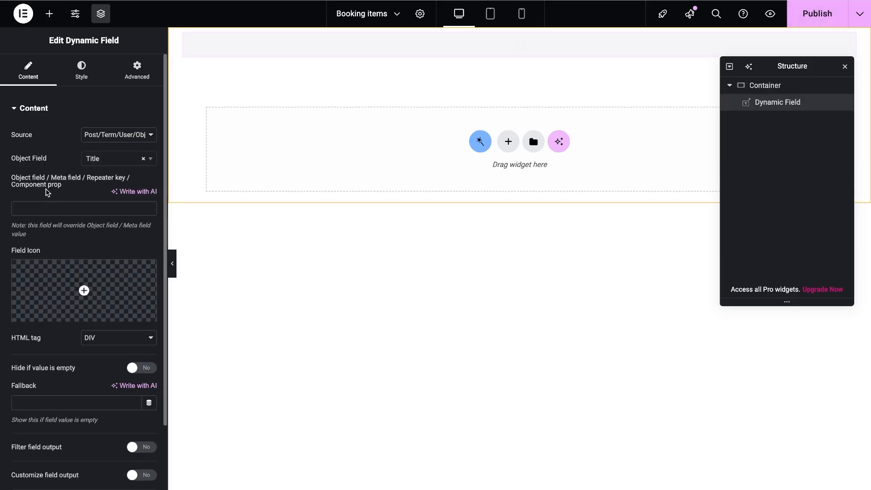
click(105, 138)
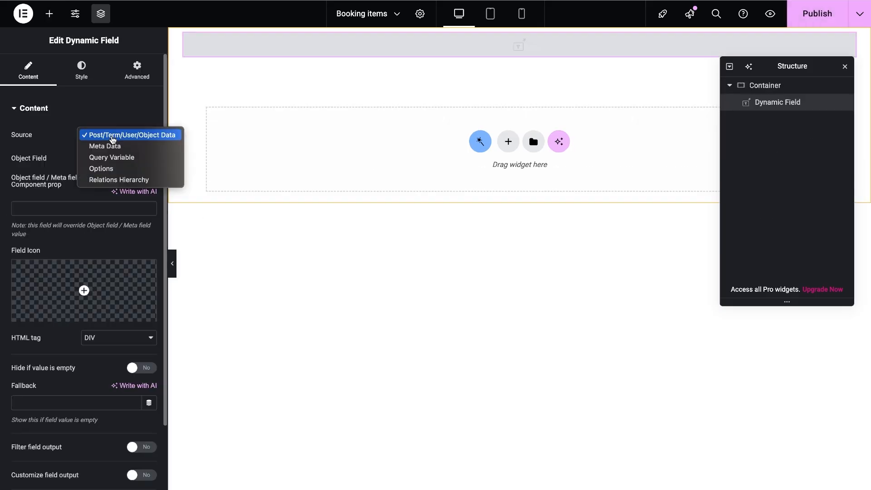
click(113, 137)
click(127, 160)
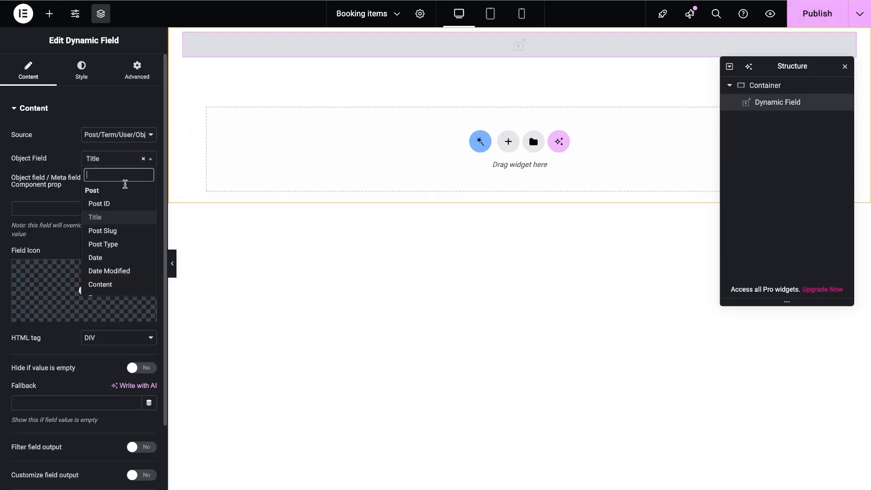
scroll(123, 234, down, 5)
scroll(123, 237, down, 10)
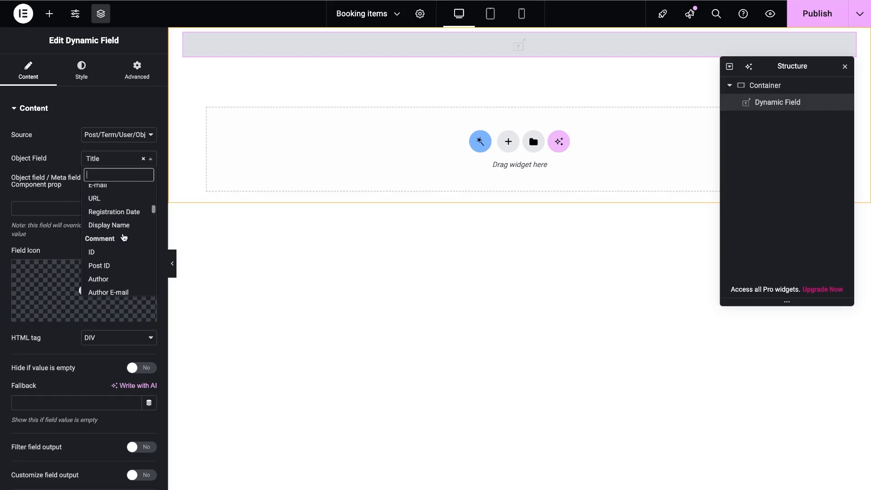
scroll(124, 236, down, 1)
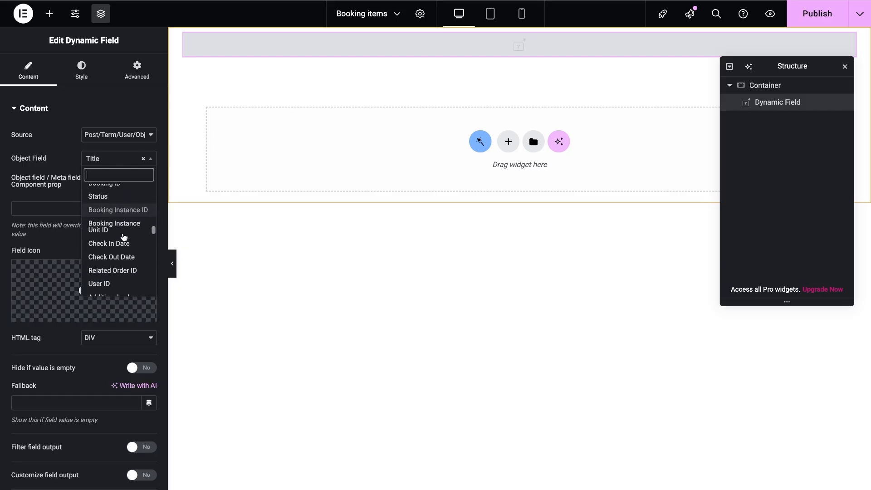
scroll(123, 233, up, 2)
click(127, 194)
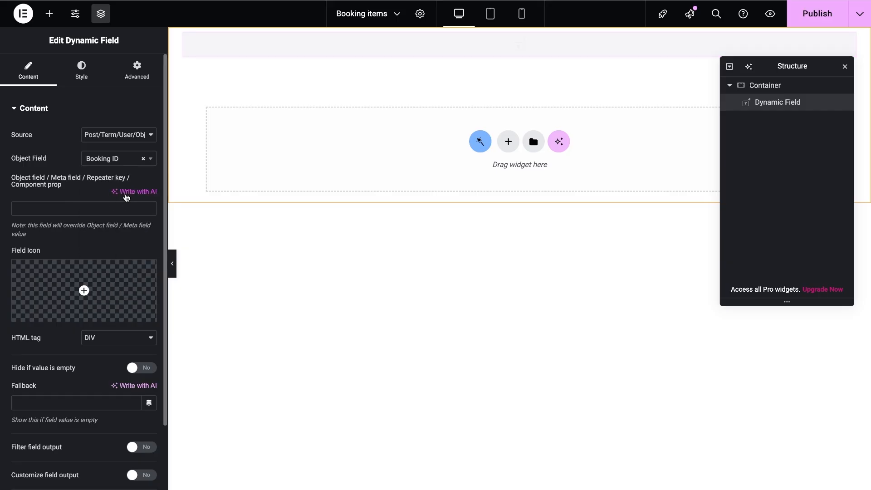
Enable Customize field output with the format 'Booking ID : %s'.
scroll(123, 237, down, 2)
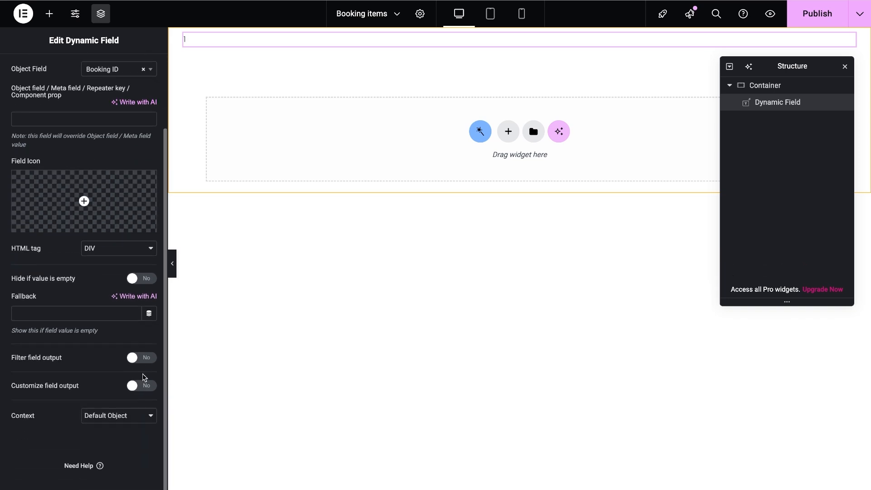
click(143, 388)
click(15, 419)
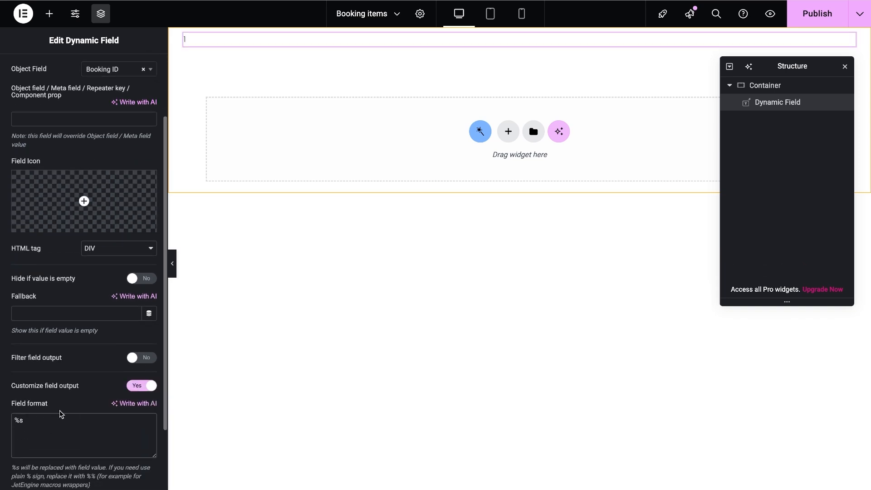
text(Booking ID :)
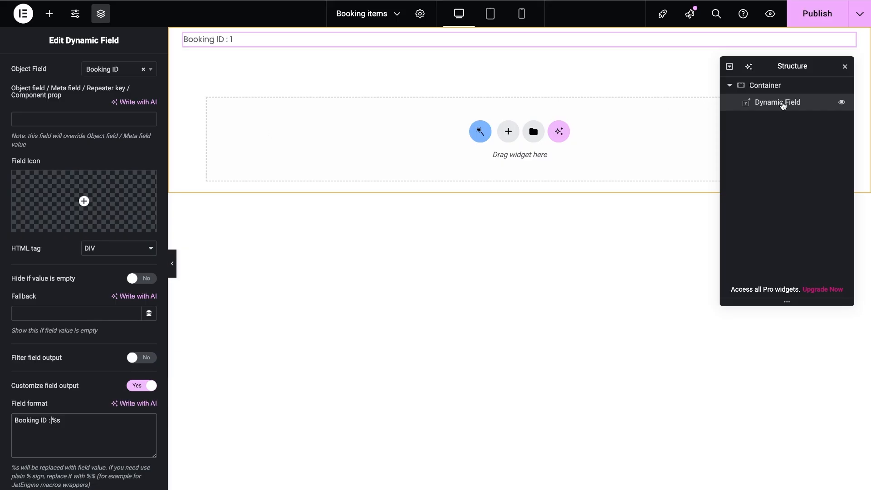
Duplicate the Booking ID field, switch it to Status, and relabel it 'Booking Status'.
right_click(784, 105)
click(738, 136)
click(116, 159)
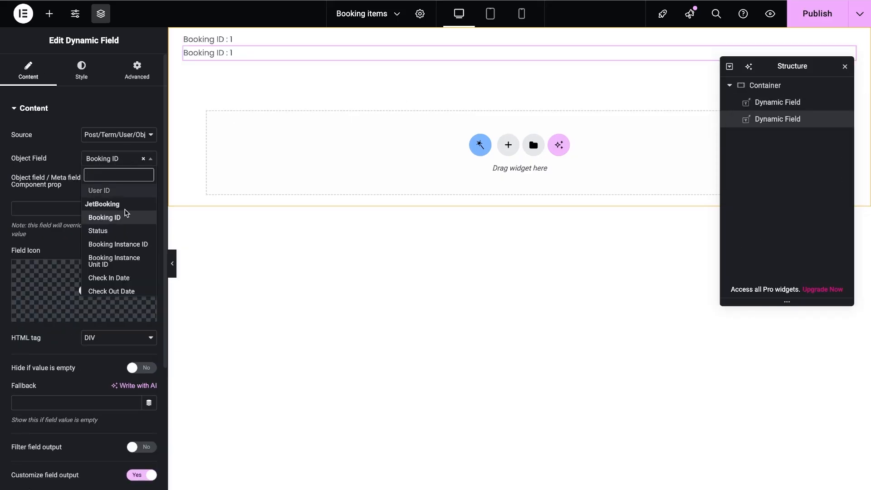
click(114, 230)
scroll(53, 303, down, 4)
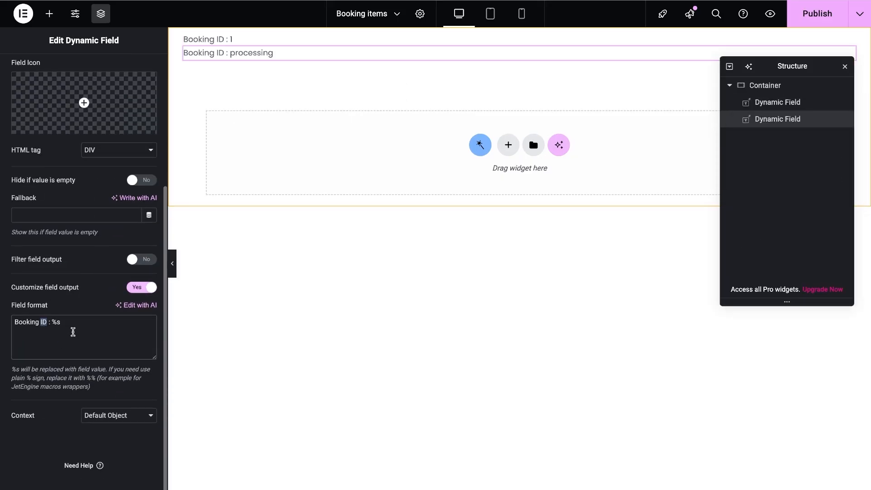
text(Status)
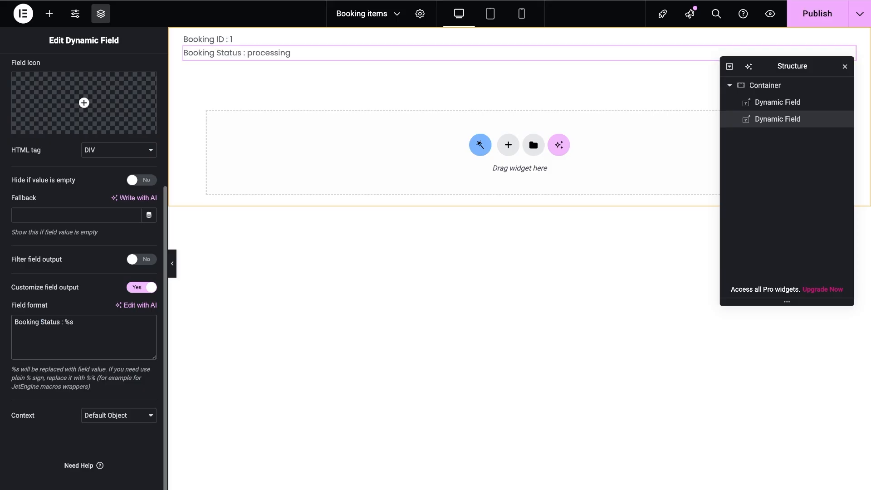
Add a 'Booking Post' field from Booking Instance ID filtered through 'Get post titles from IDs'.
key(ctrl+d)
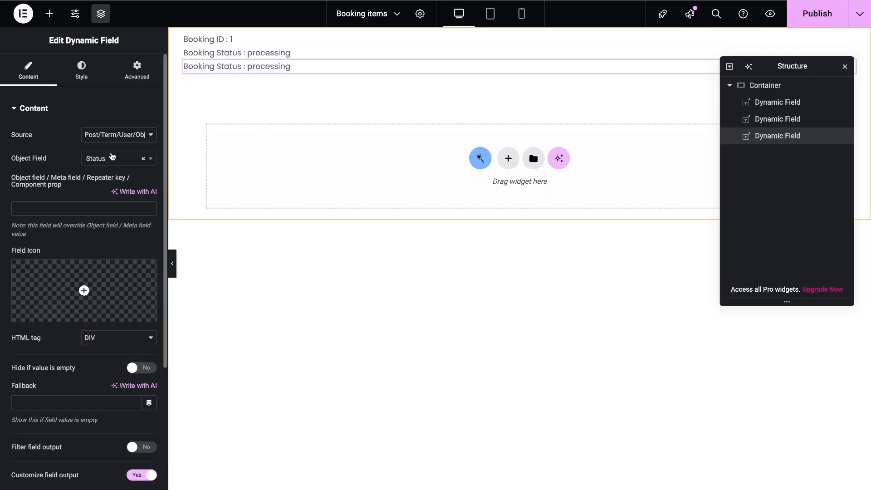
click(111, 159)
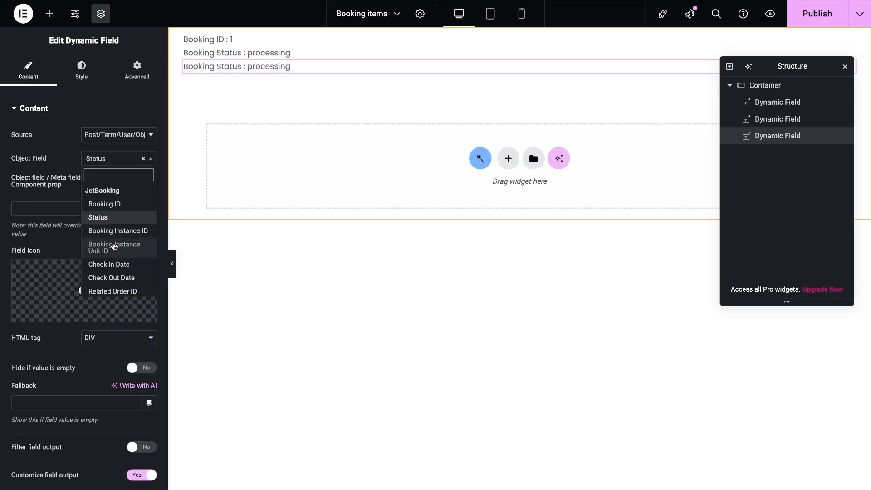
scroll(112, 236, down, 1)
click(112, 224)
scroll(113, 254, down, 3)
scroll(112, 271, down, 3)
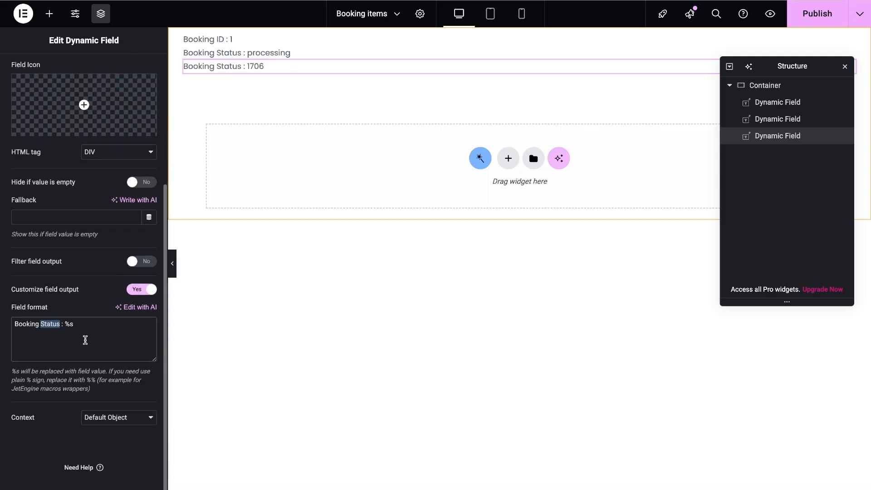
text(Post)
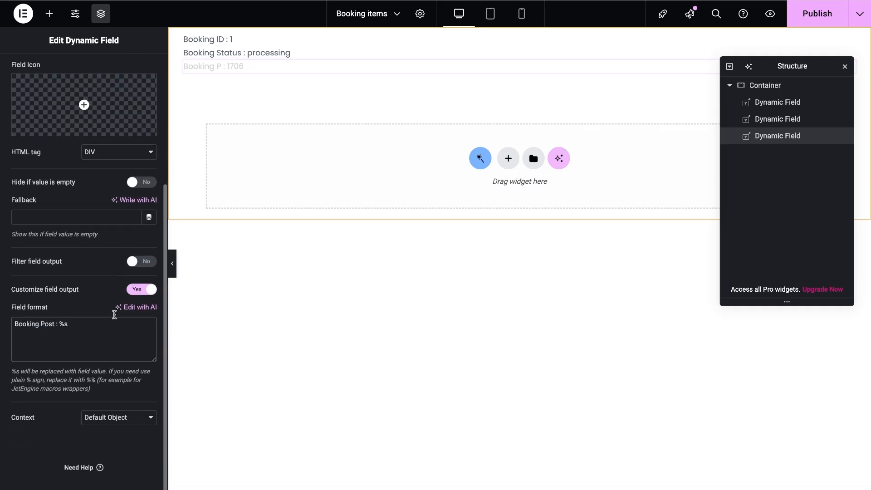
click(138, 261)
click(127, 286)
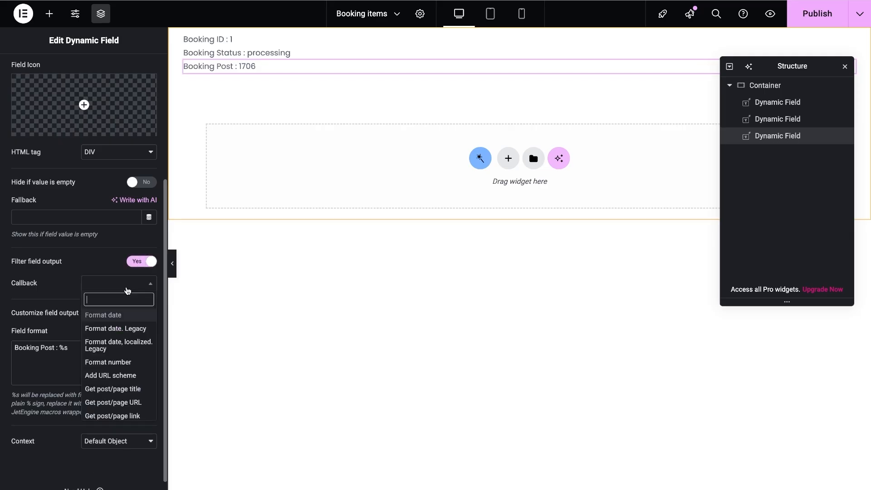
text(ID)
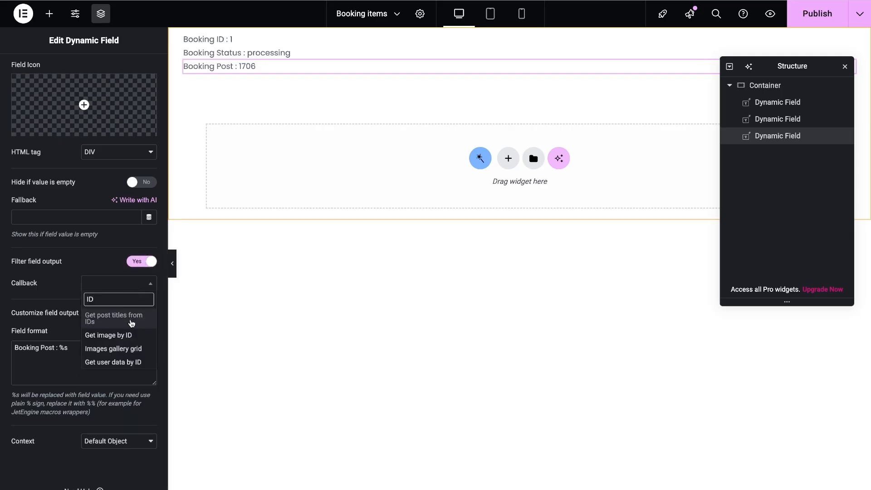
click(131, 323)
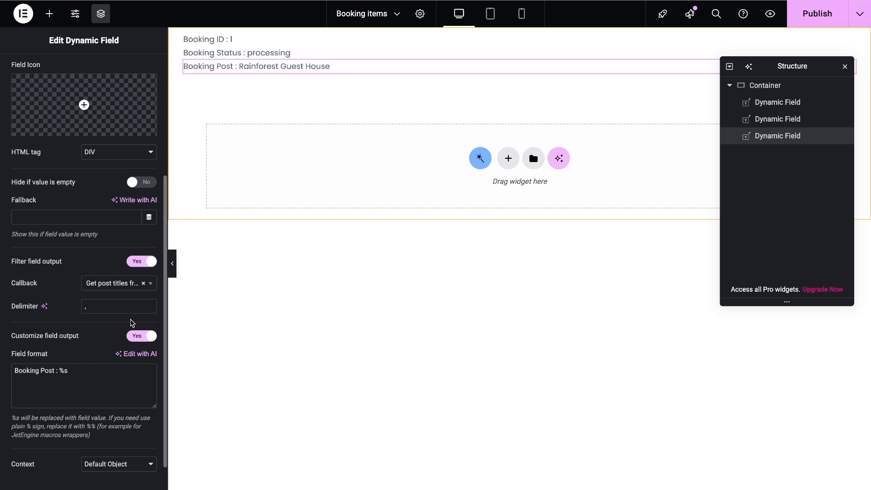
scroll(132, 323, up, 3)
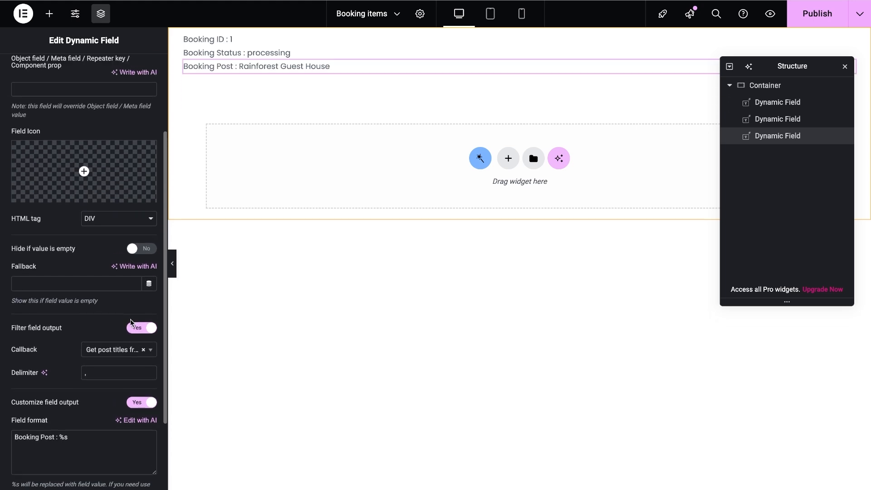
Add a 'Check In' field showing the Check In Date formatted as a readable date.
key(ctrl+d)
click(129, 159)
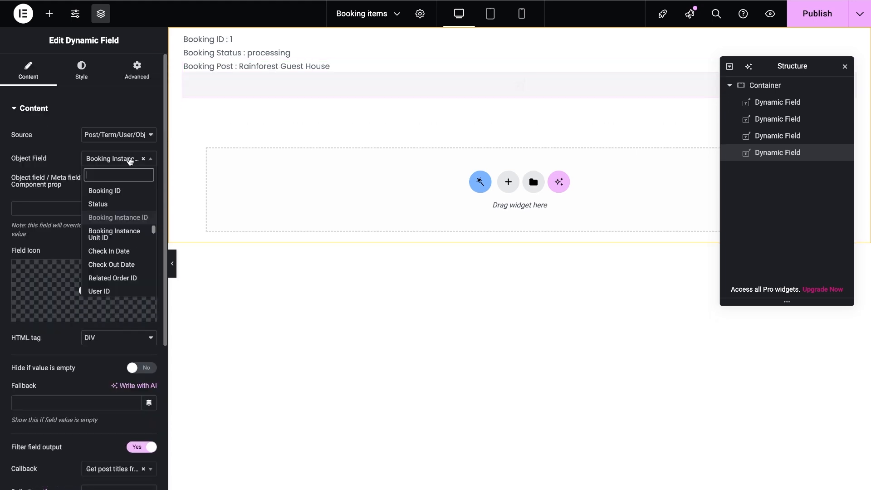
click(126, 255)
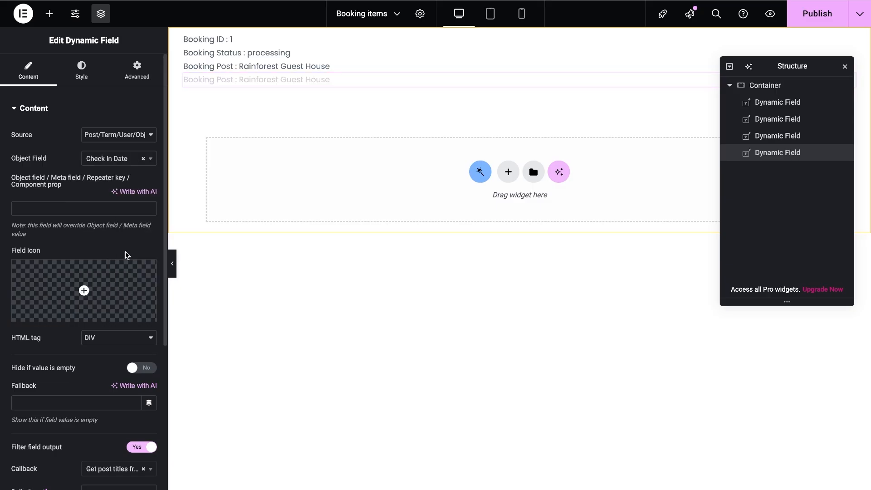
scroll(118, 308, down, 3)
click(142, 334)
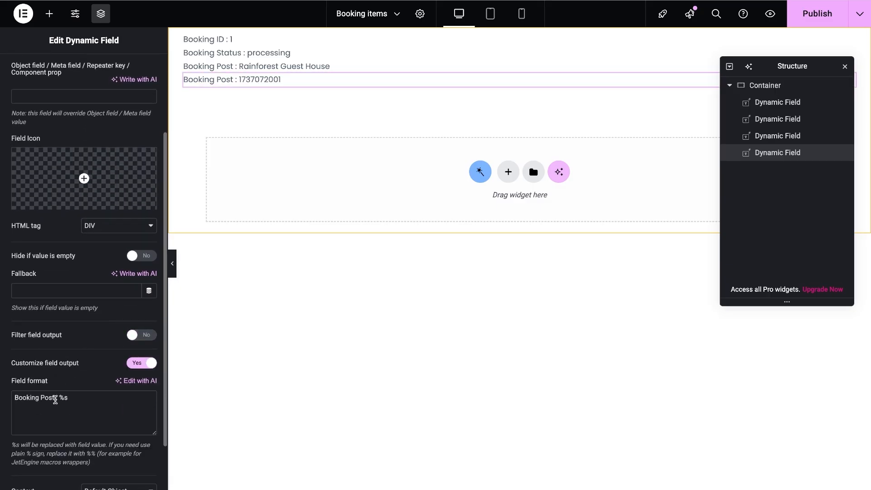
drag(55, 397, 12, 399)
text(Check In)
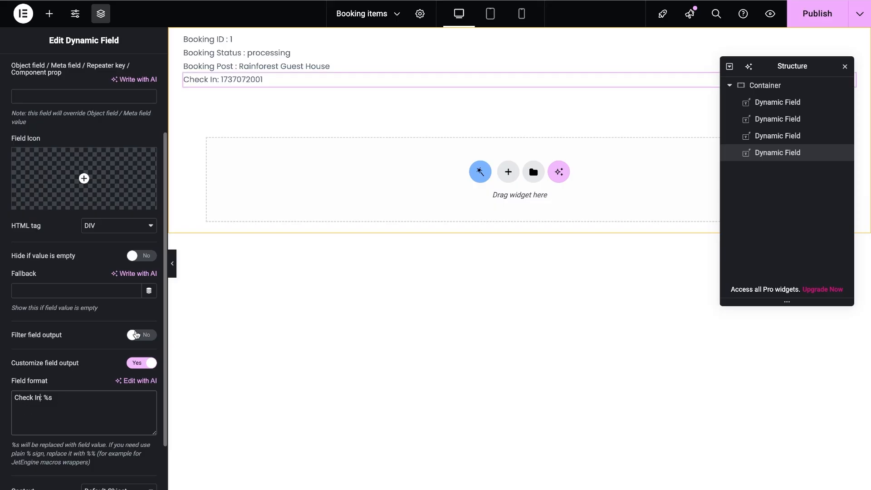
click(136, 335)
click(138, 359)
click(130, 391)
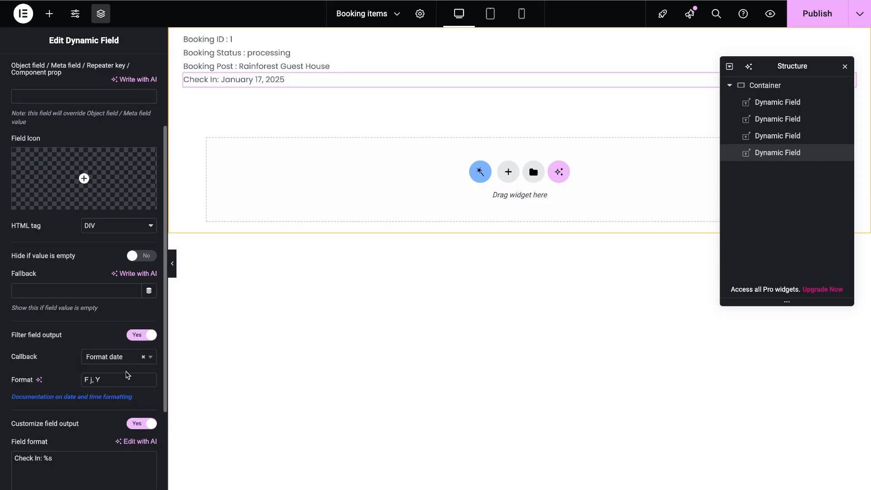
Duplicate it into a 'Check Out' field showing the Check Out Date.
key(ctrl+d)
click(125, 159)
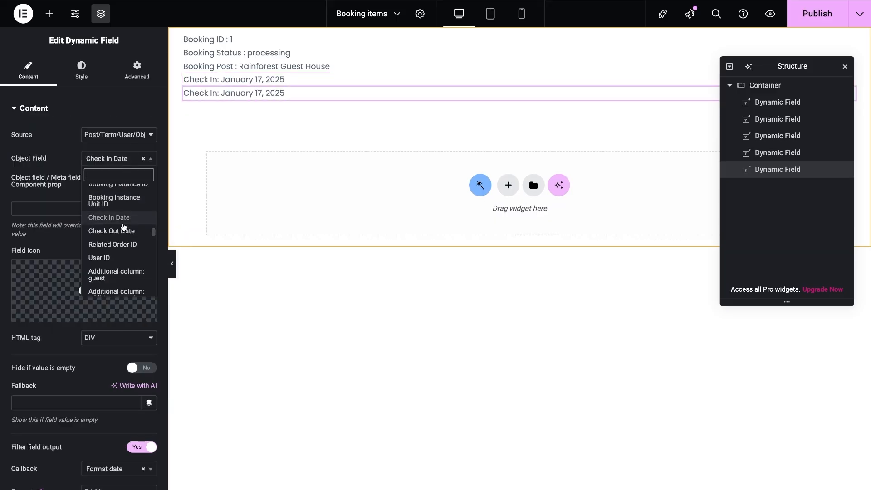
click(125, 229)
scroll(126, 236, down, 5)
double_click(35, 364)
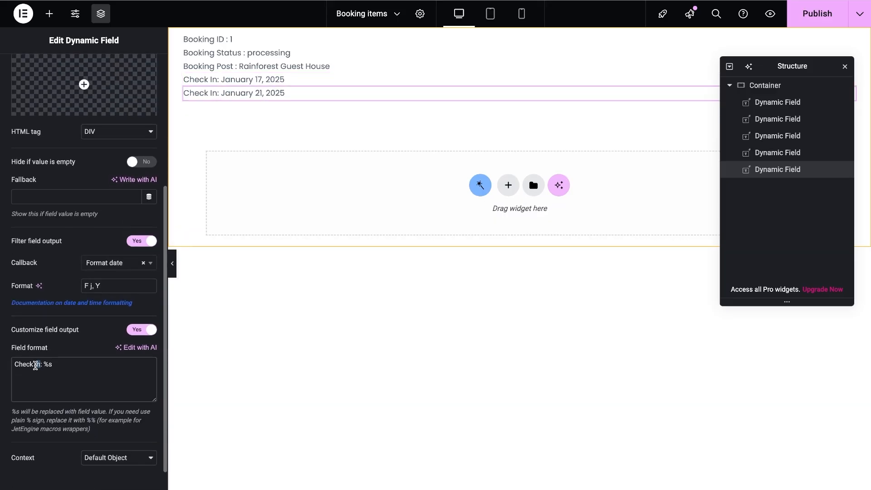
text(Out)
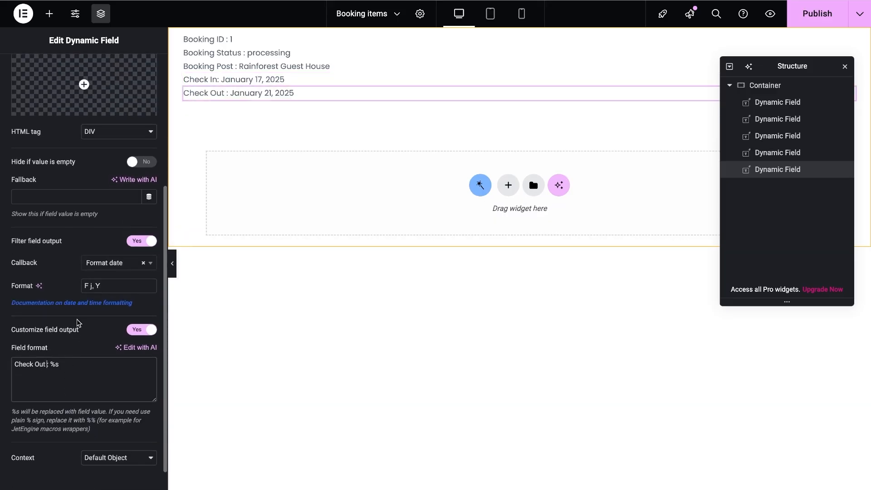
scroll(78, 323, up, 3)
Add a 'User Nickname' field from User ID via Get user data by ID → Nickname.
key(ctrl+d)
click(118, 159)
click(113, 244)
scroll(111, 305, down, 5)
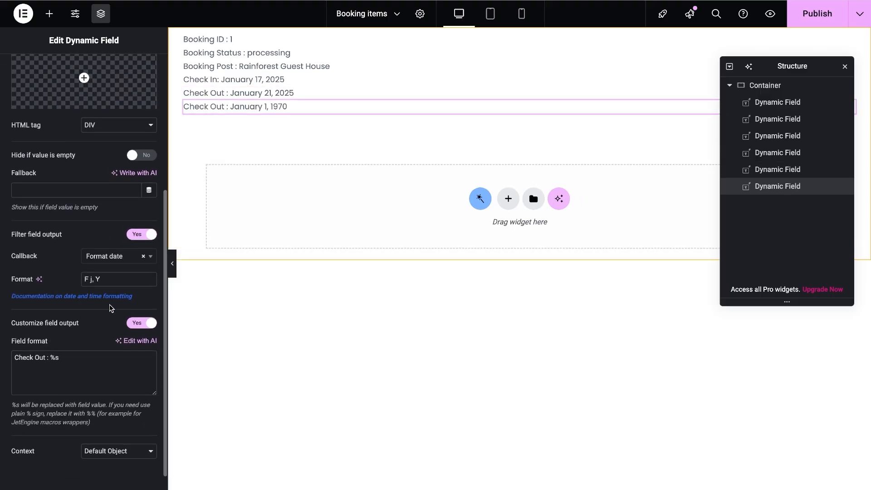
click(128, 257)
scroll(123, 318, down, 5)
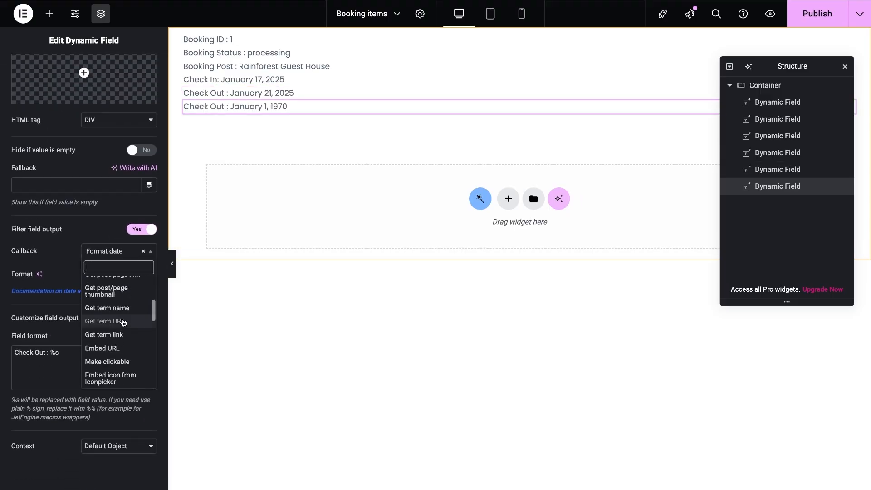
scroll(122, 321, down, 10)
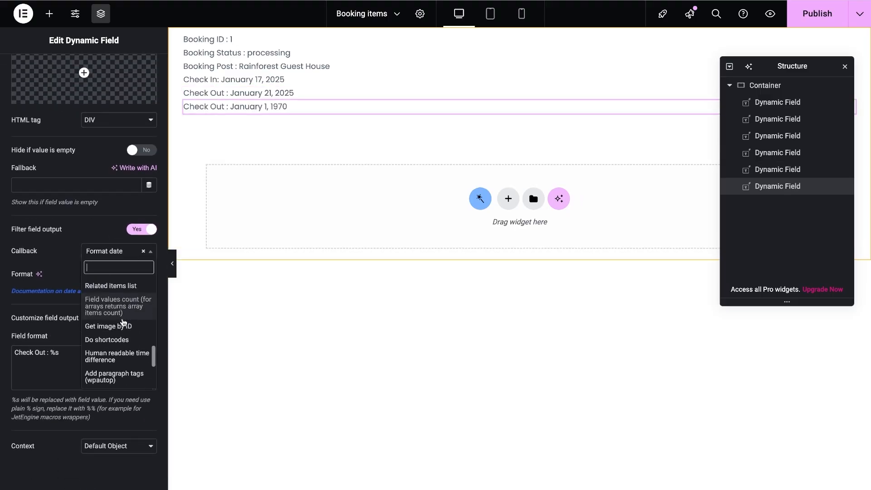
click(113, 381)
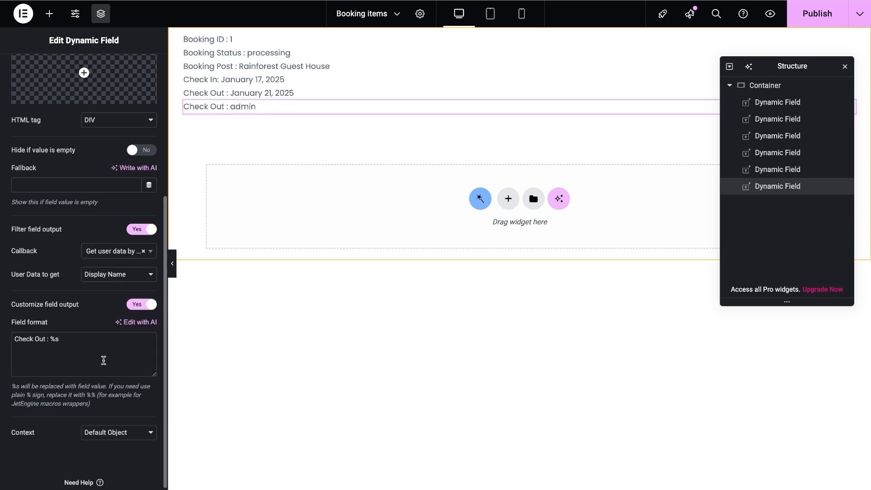
click(118, 274)
click(129, 230)
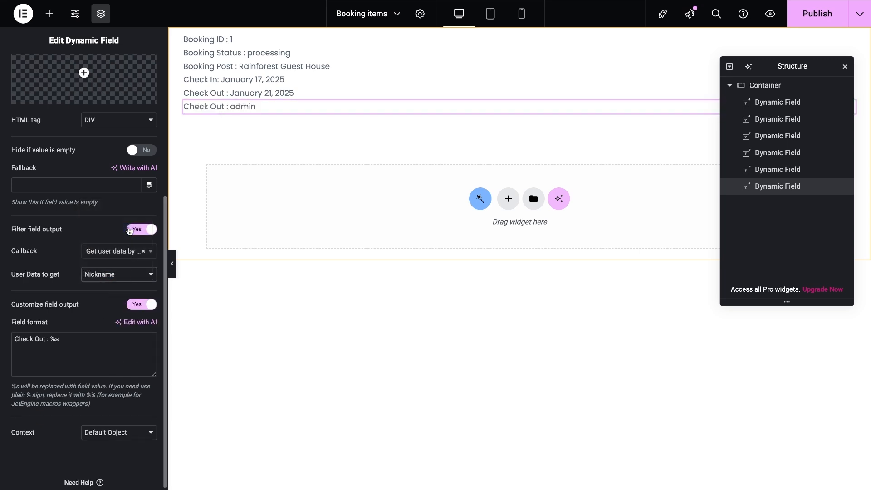
drag(45, 339, 1, 341)
text(User Nick)
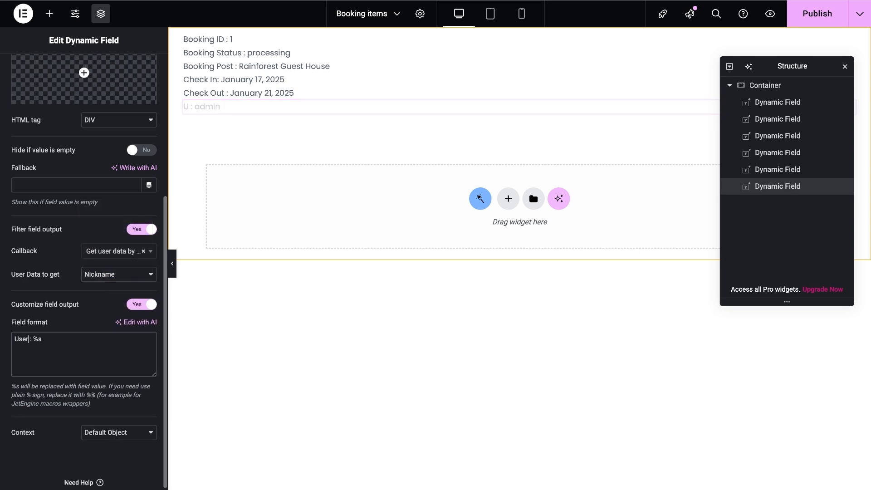
text(name)
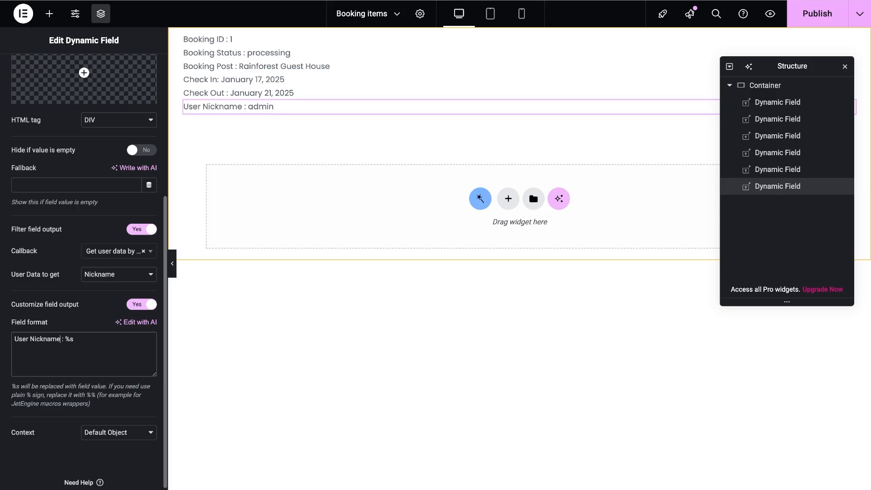
scroll(83, 272, up, 5)
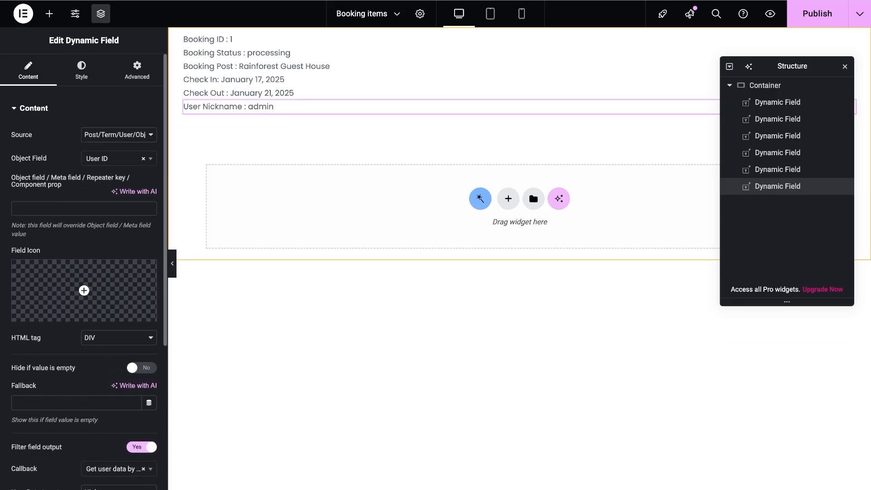
Add a Button widget labelled 'Update Booking'.
click(49, 13)
text(butt)
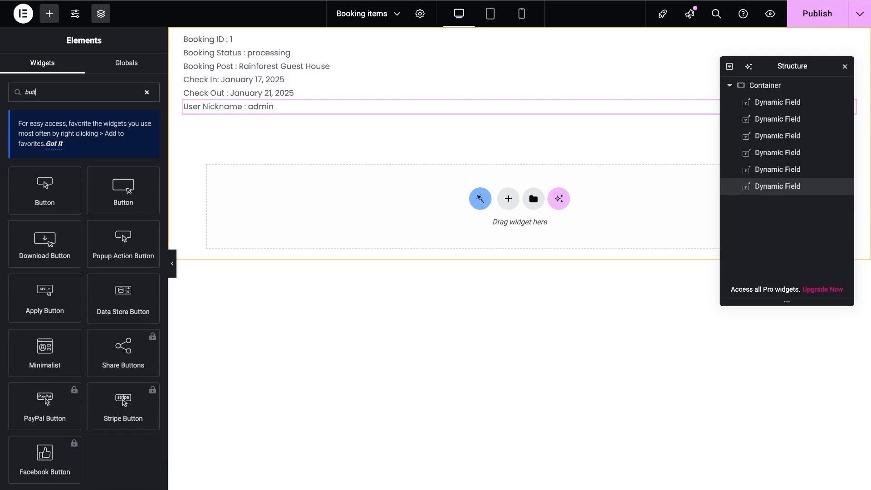
click(123, 189)
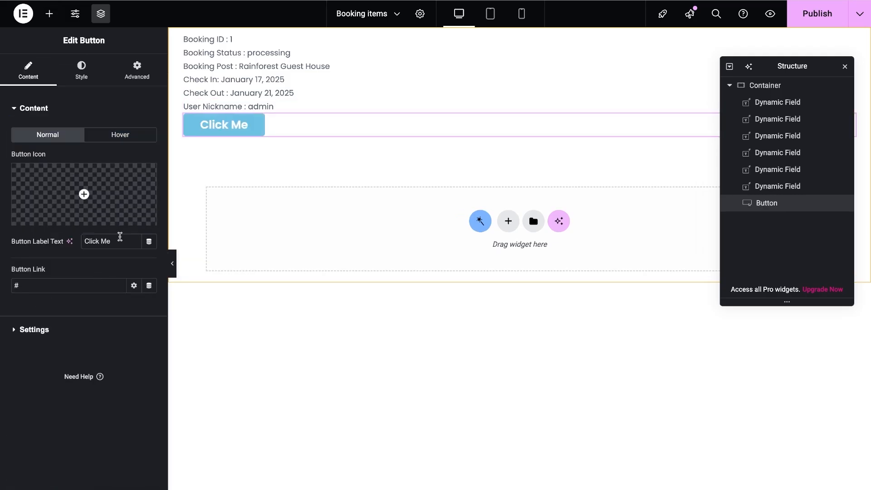
drag(119, 240, 66, 243)
text(Update)
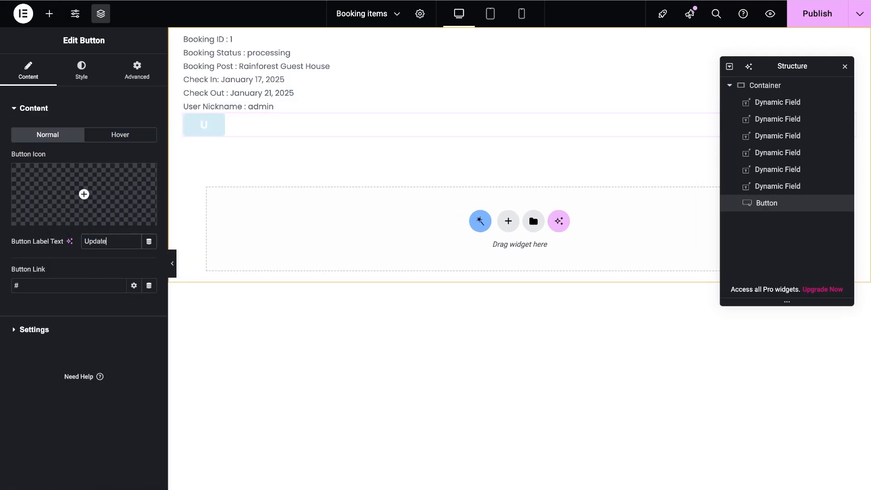
text( Booking)
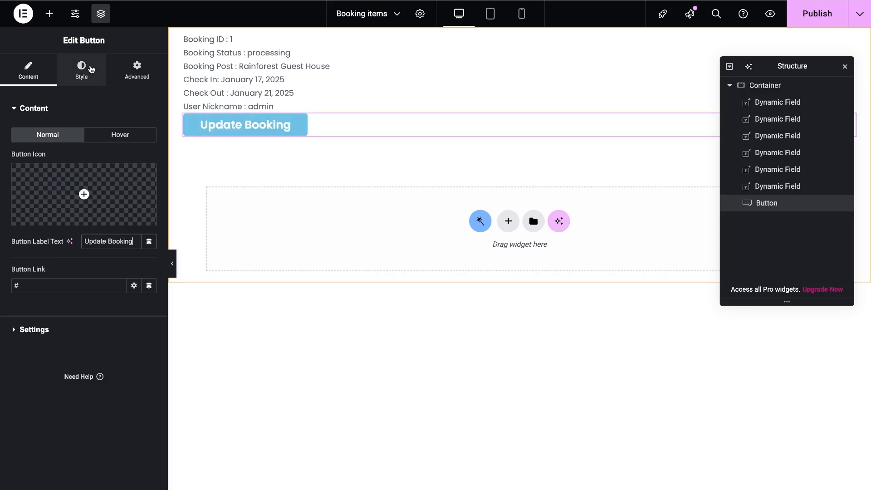
Turn on Custom Size for the button and set it to 229×25.
click(90, 70)
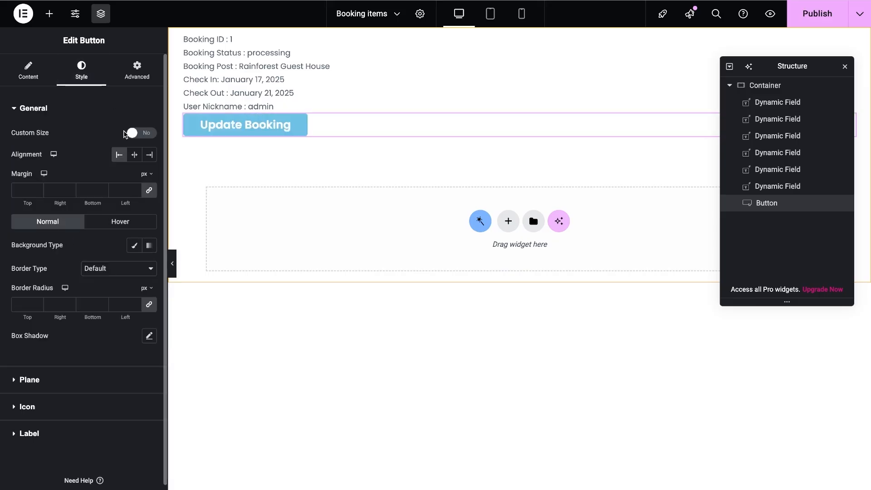
click(127, 134)
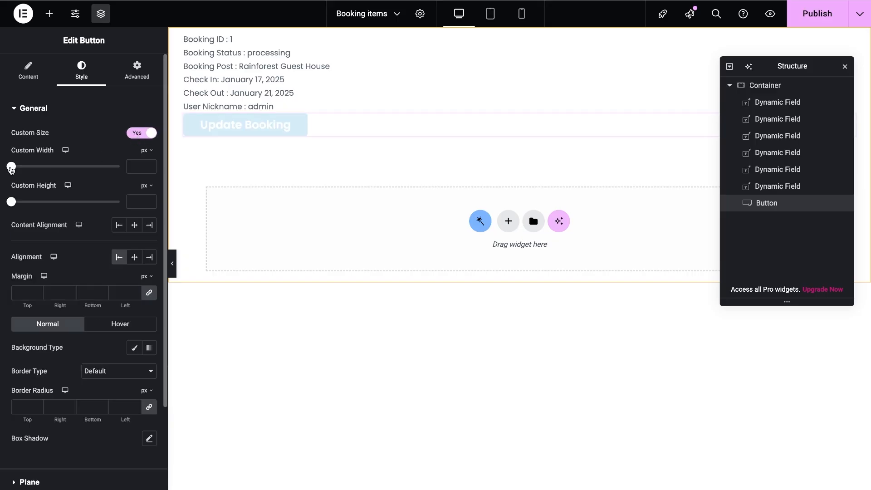
drag(11, 168, 32, 168)
drag(13, 203, 13, 206)
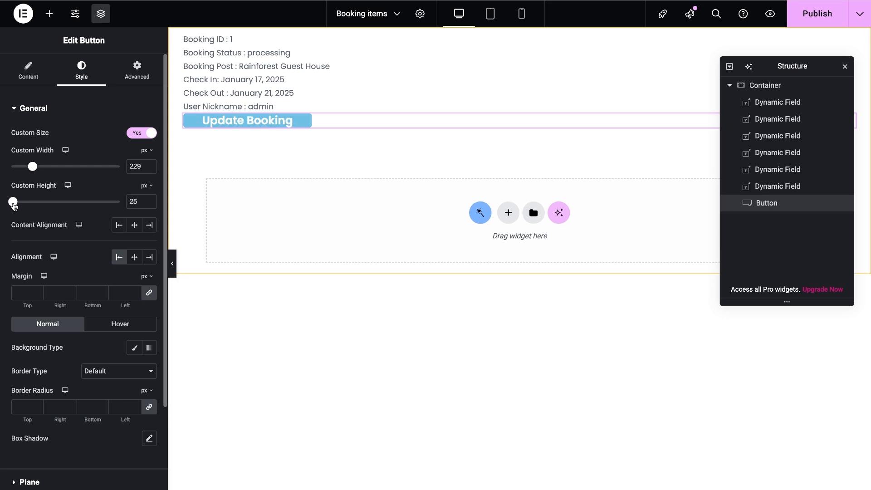
Attach the Edit Booking popup to the button with Jet Engine Listing popup enabled.
click(134, 80)
click(105, 110)
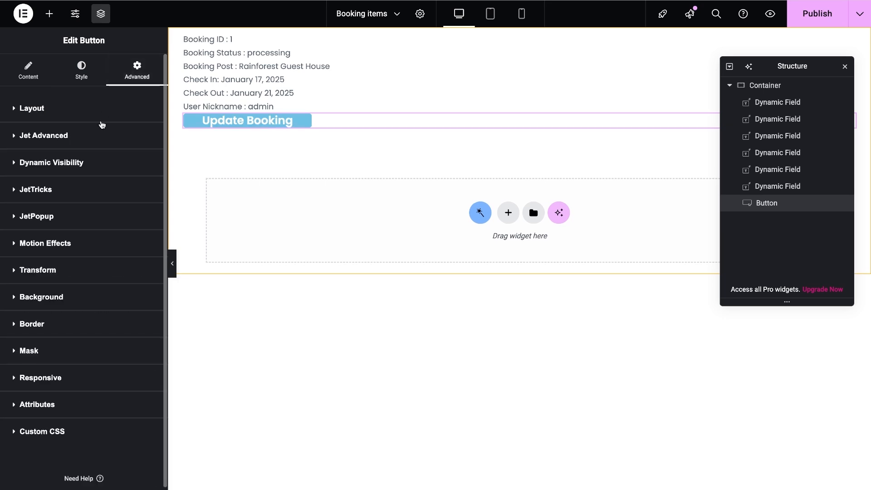
click(85, 216)
click(116, 245)
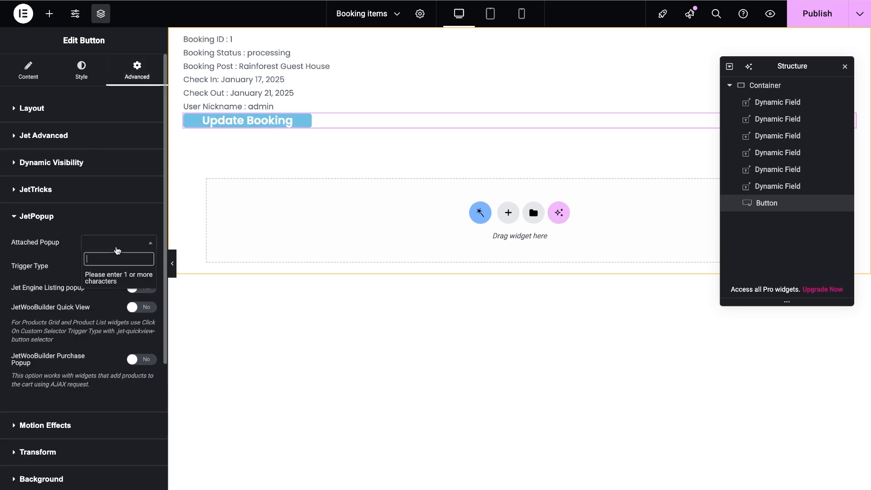
text(book)
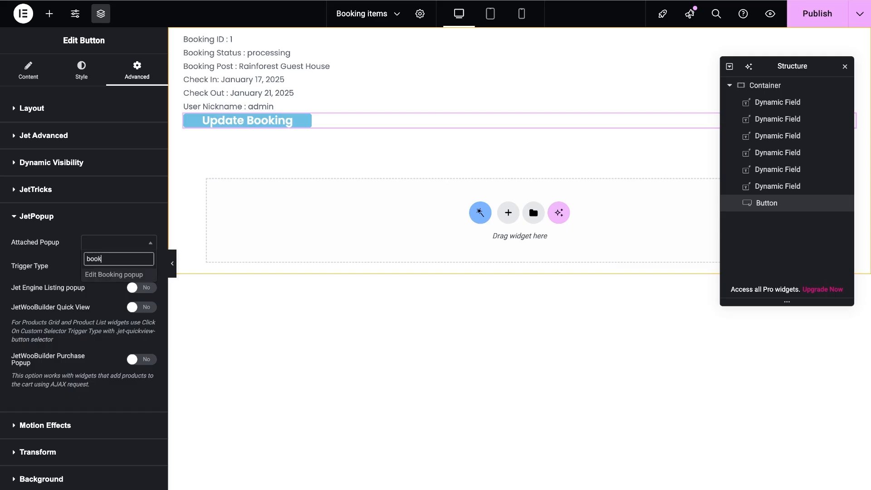
click(117, 275)
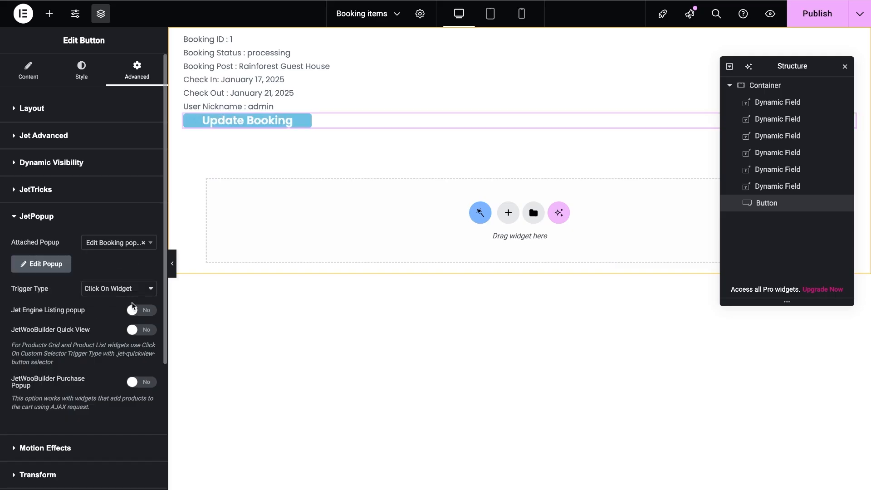
click(141, 313)
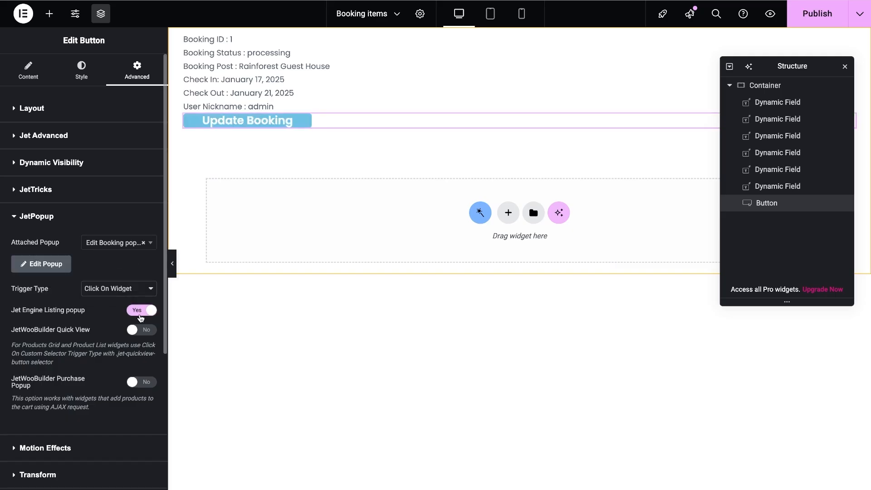
click(778, 102)
Style the Booking ID field with Cabin 14 px typography and dark navy #070A34 text.
click(81, 70)
click(149, 158)
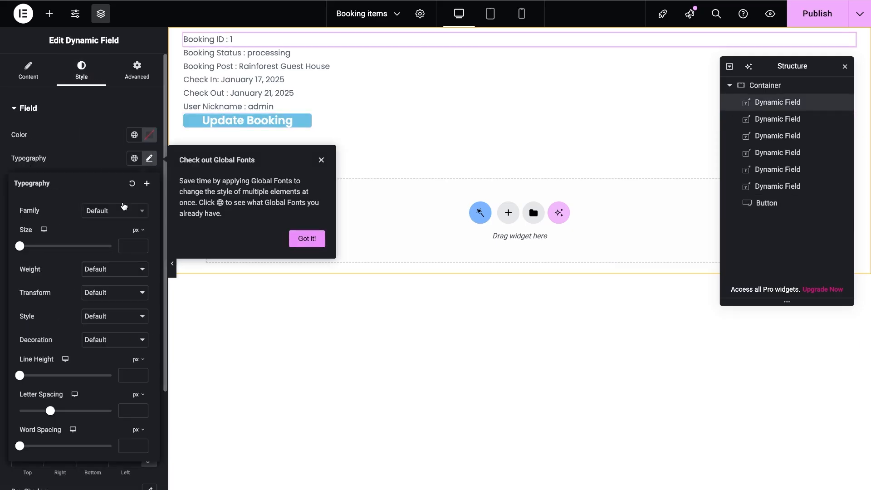
click(120, 210)
text(cab)
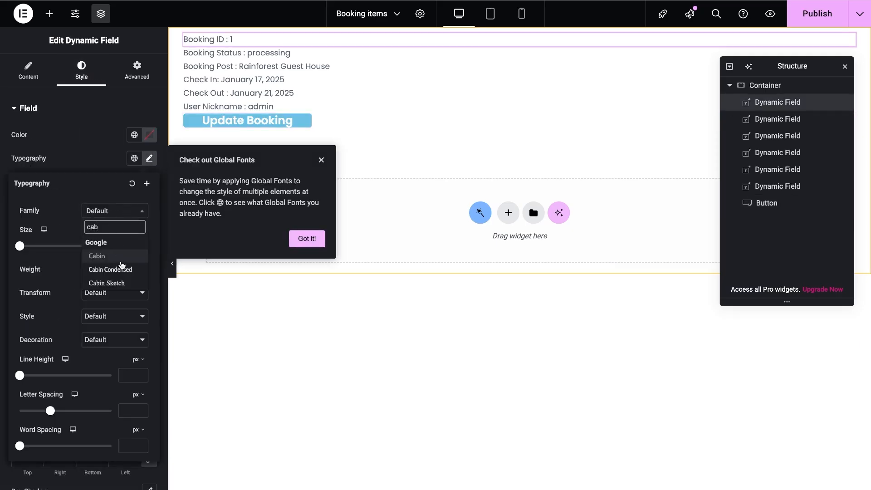
click(120, 261)
click(128, 244)
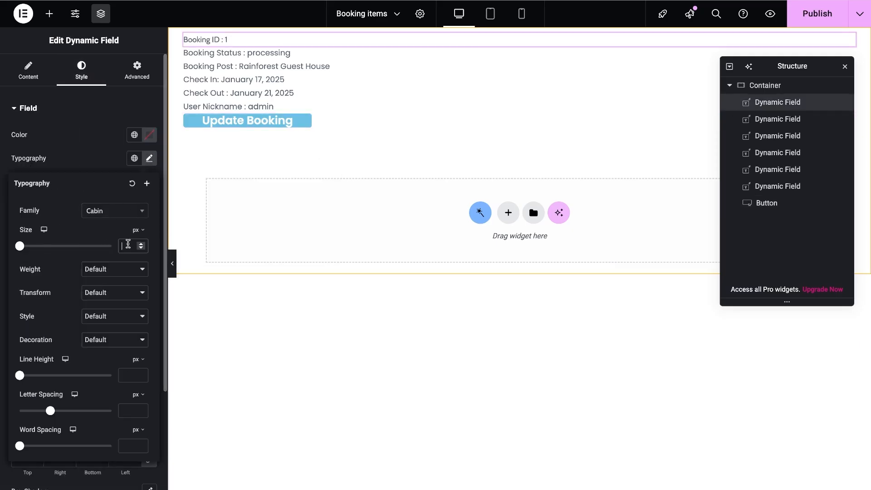
text(14)
click(56, 162)
click(150, 134)
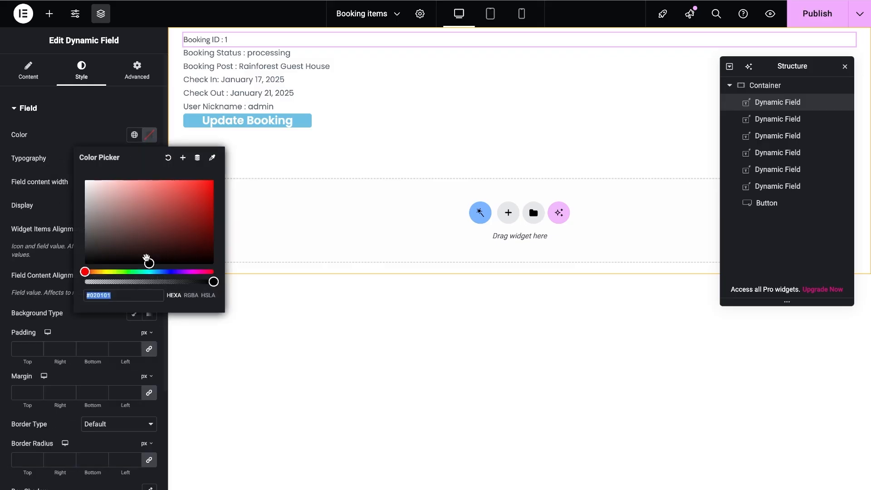
click(169, 271)
click(196, 247)
click(62, 169)
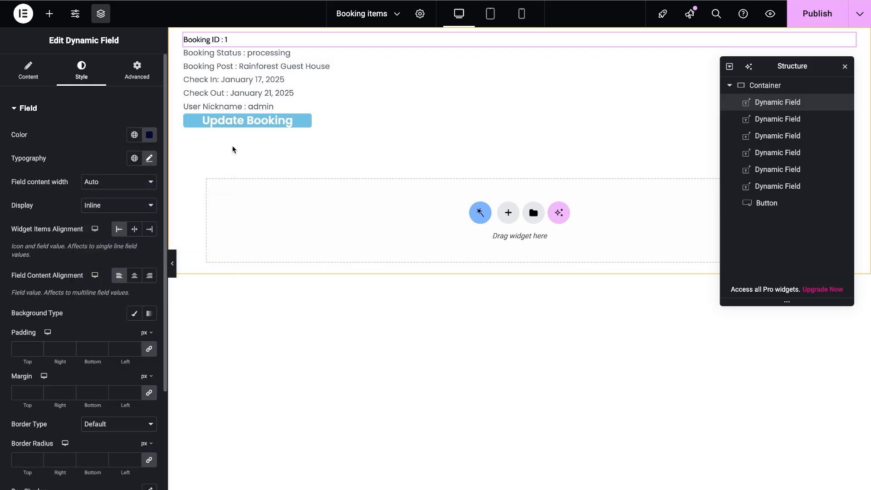
Paste that style onto Status, Post, Check In, Check Out and User Nickname fields, then publish.
right_click(732, 118)
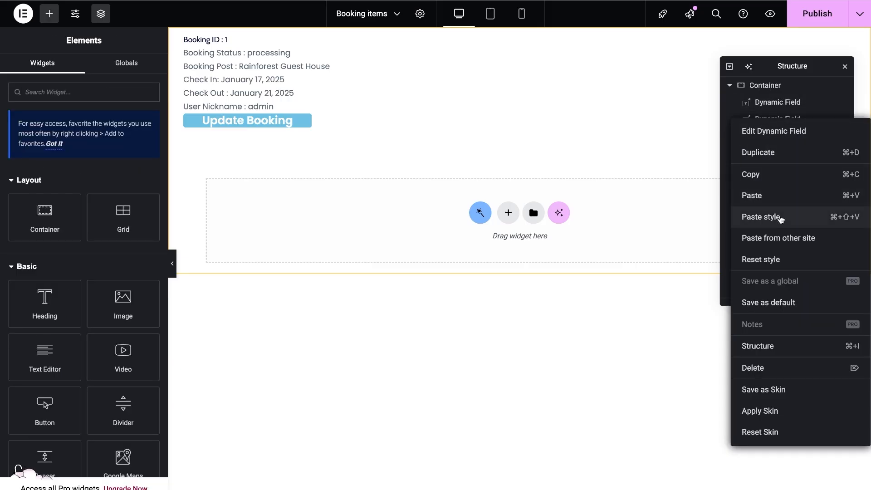
click(776, 218)
right_click(734, 136)
click(775, 235)
right_click(775, 154)
click(795, 259)
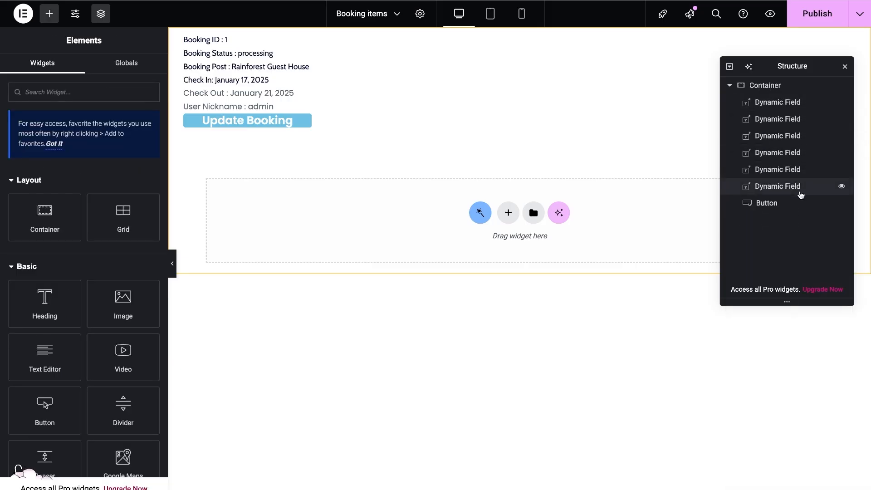
right_click(780, 171)
click(791, 273)
right_click(771, 190)
click(785, 293)
click(767, 203)
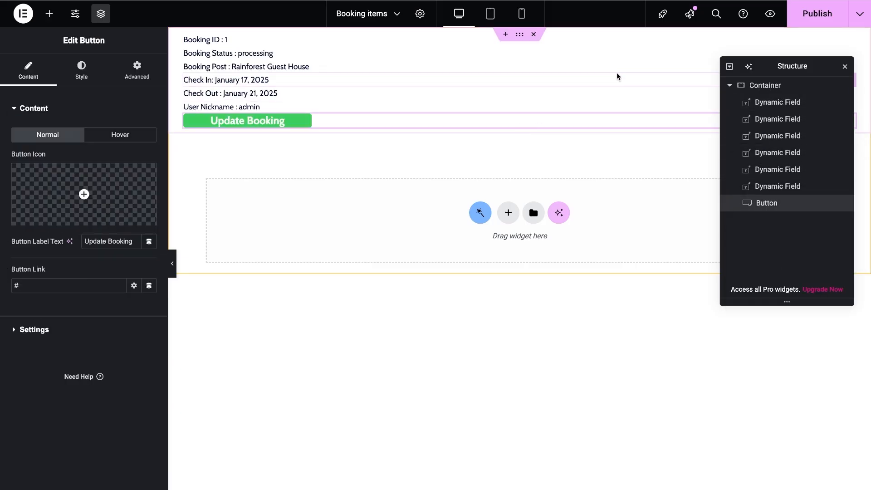
click(816, 13)
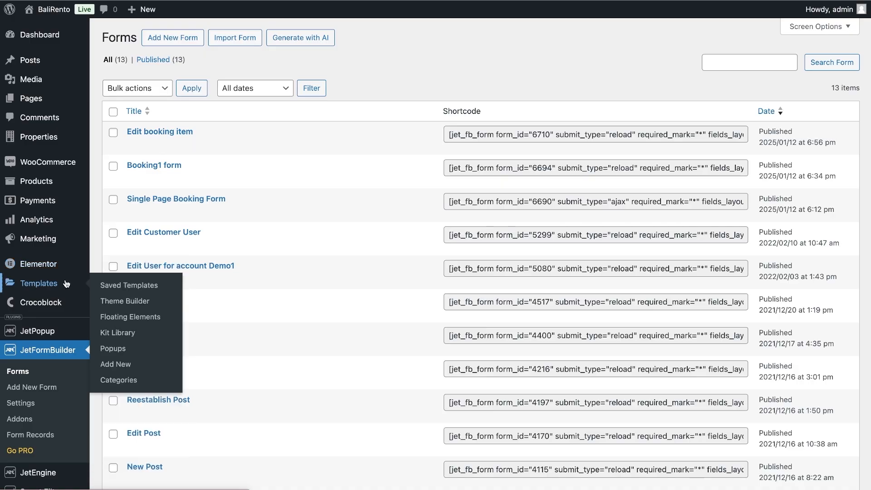
Create a new Elementor Section template named 'Edit booking page'.
click(65, 284)
click(285, 36)
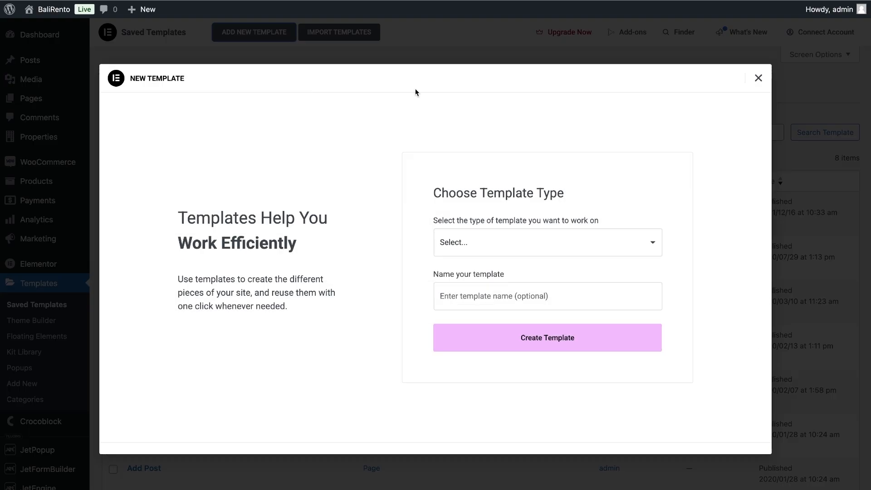
click(524, 238)
click(526, 280)
click(531, 298)
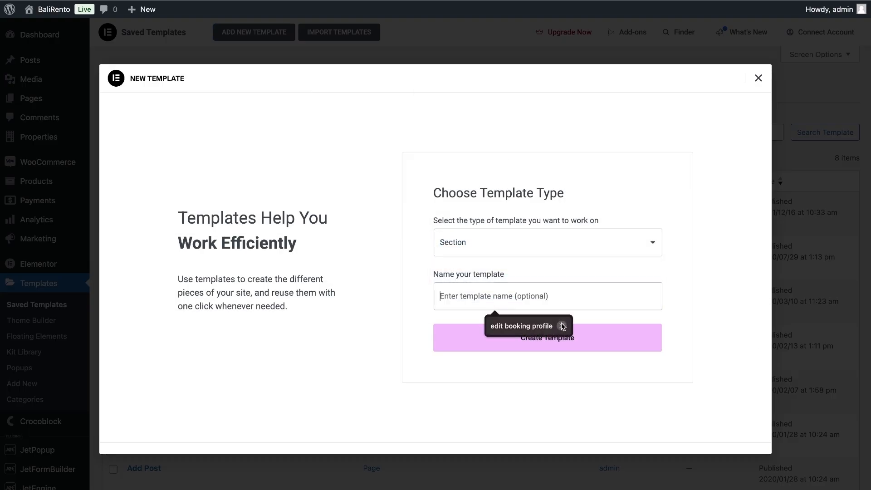
text(Edit booking page)
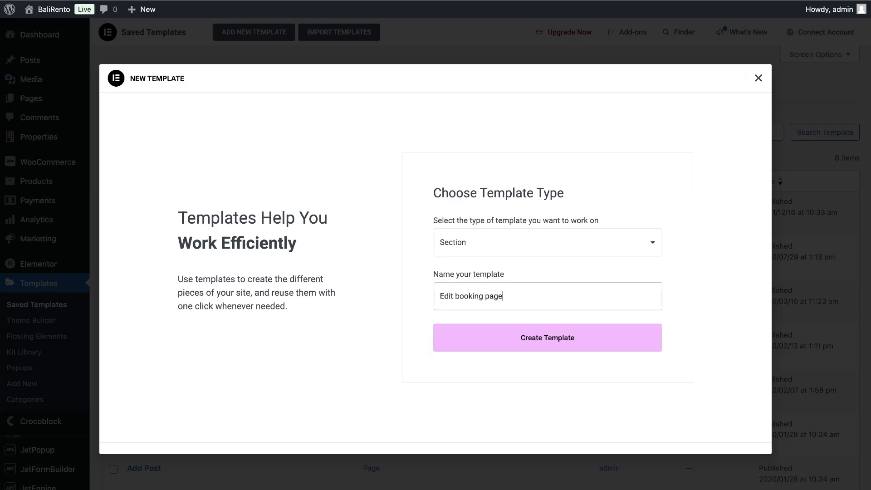
click(553, 347)
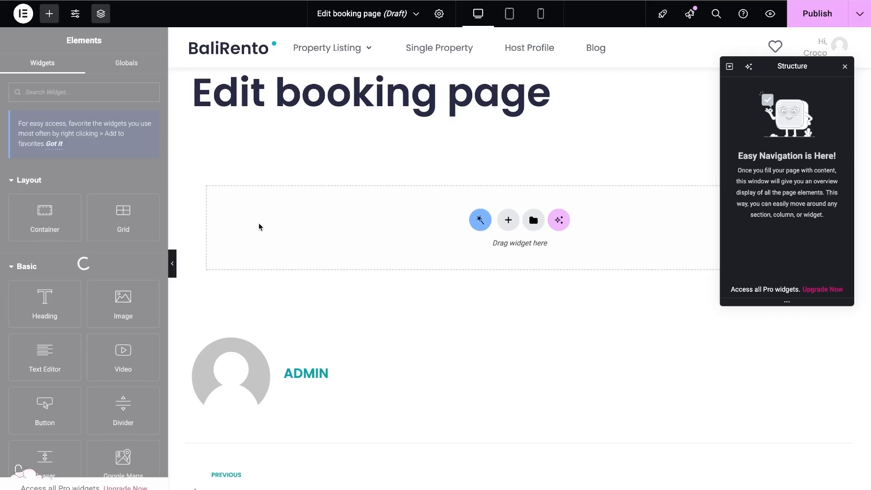
Add a Listing Grid showing the Booking items listing, then publish the template.
click(126, 93)
text(lis)
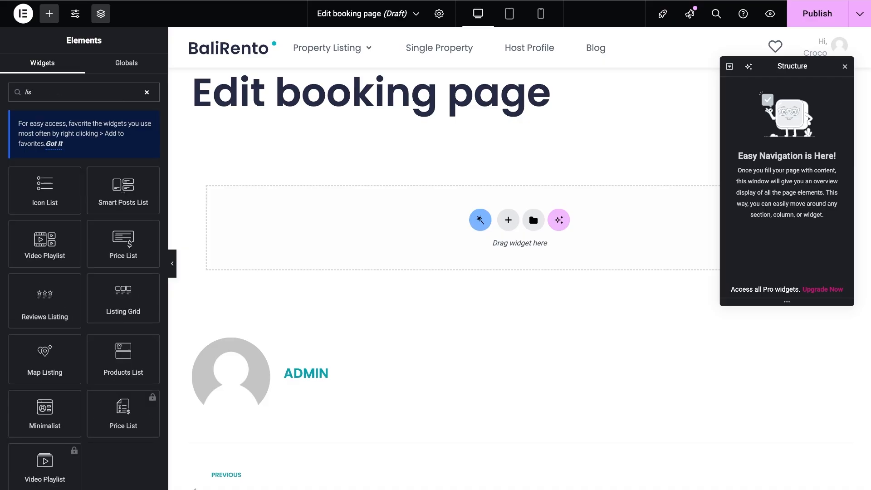
text(ting)
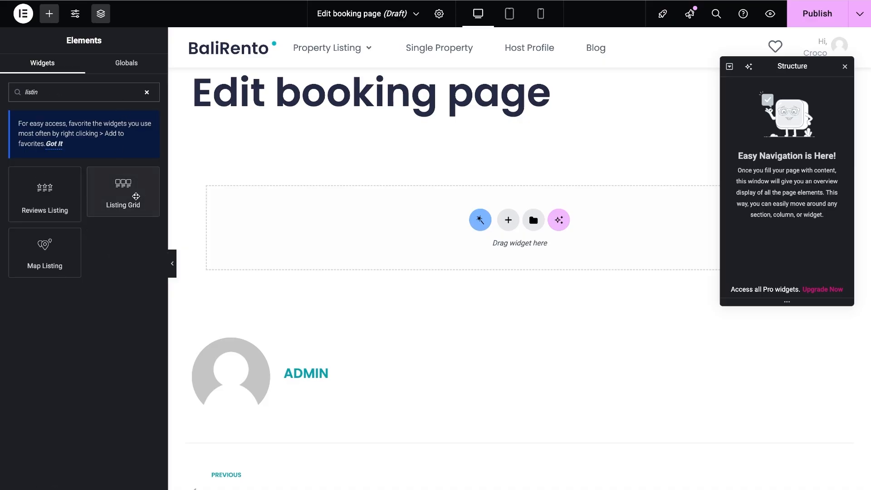
click(137, 201)
click(119, 139)
text(book)
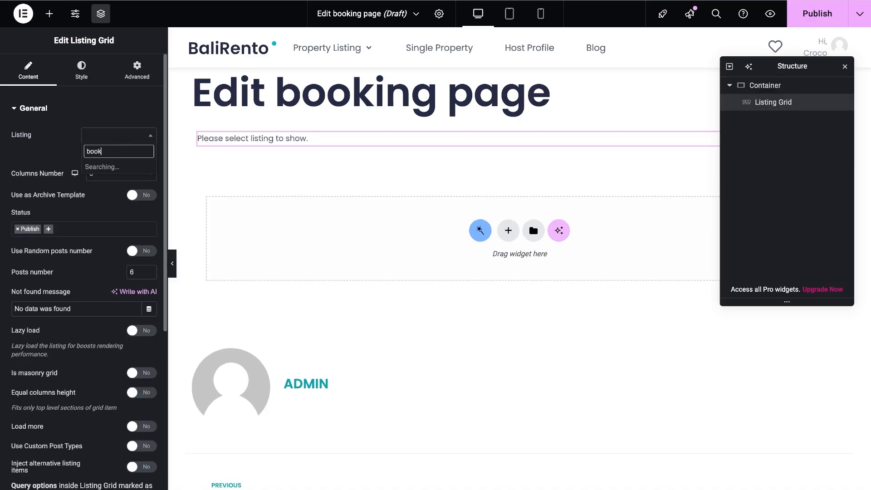
click(127, 166)
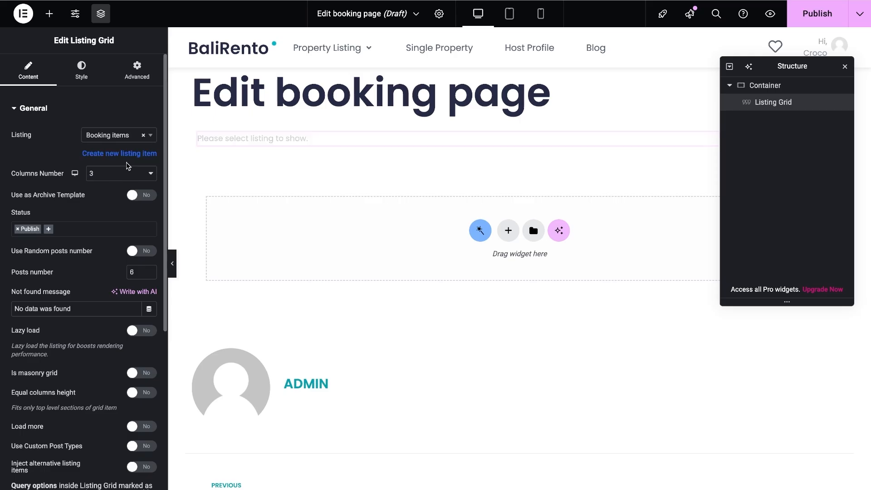
click(819, 23)
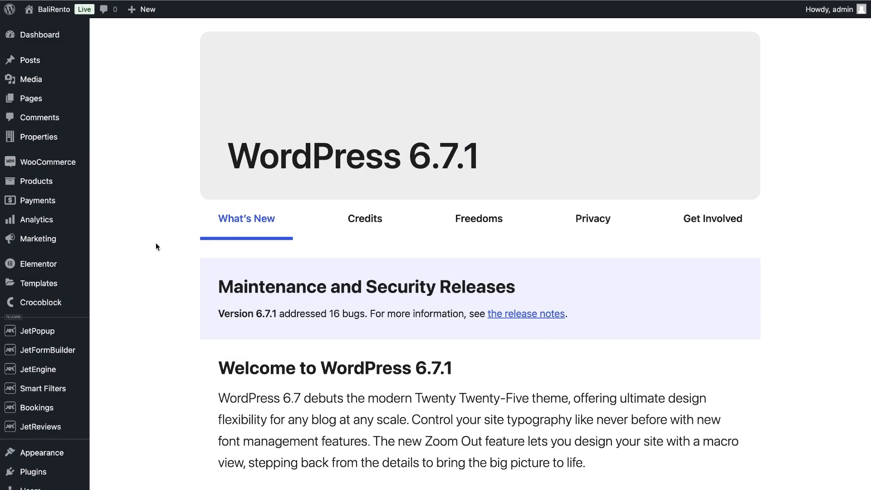
Add a new Account Page subpage titled 'Edit bookings' in JetEngine Profile Builder.
scroll(156, 243, down, 1)
mouse_move(63, 320)
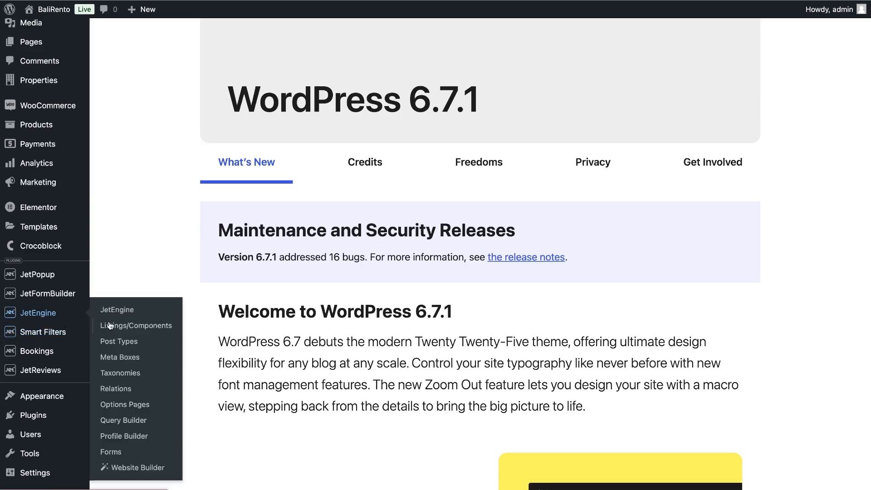
click(141, 437)
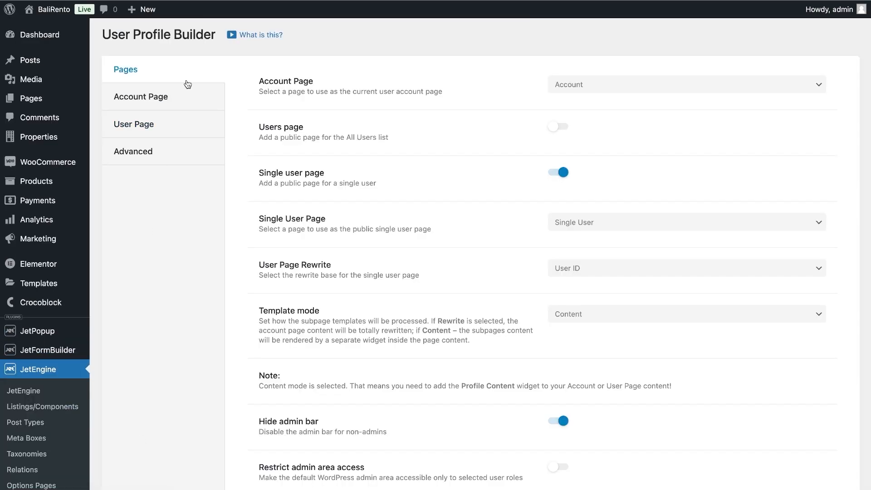
click(188, 97)
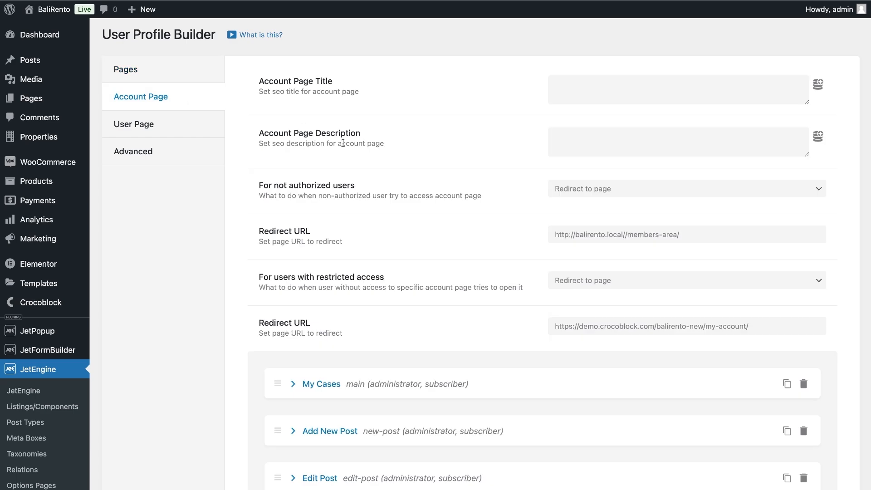
scroll(343, 143, down, 3)
scroll(327, 318, down, 3)
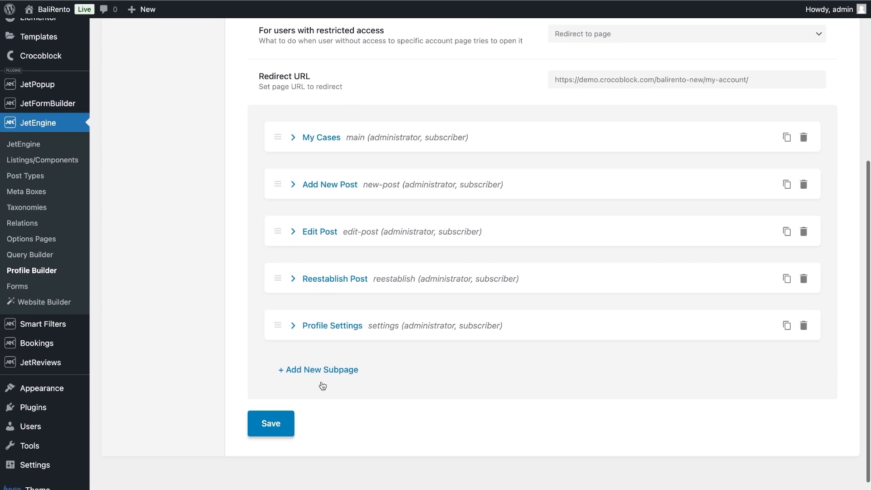
click(317, 370)
scroll(321, 371, down, 5)
click(639, 237)
text(Edit bookings)
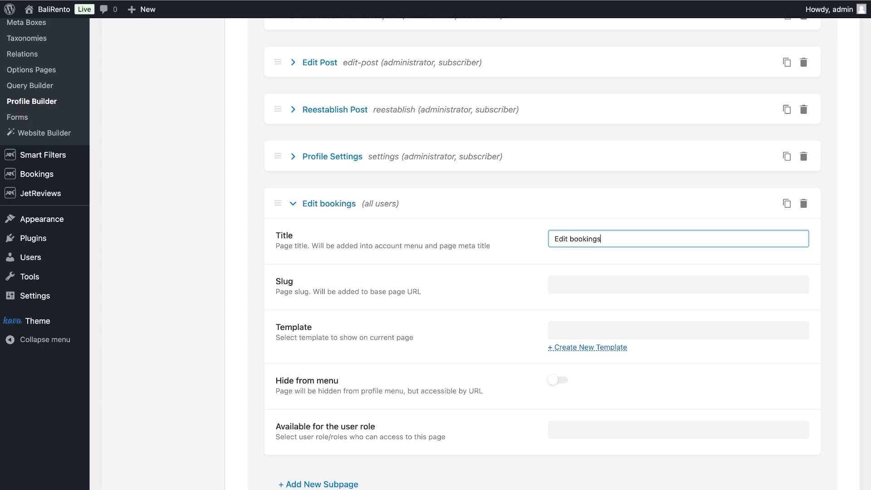
click(562, 257)
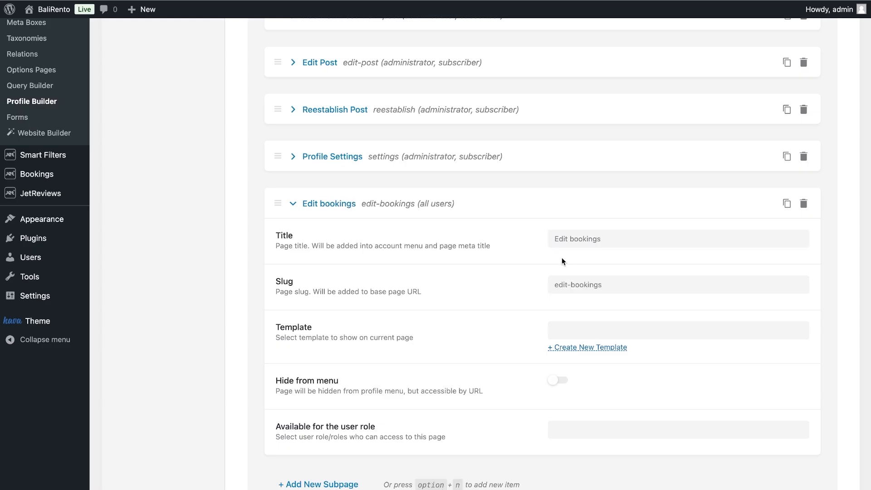
Assign the Edit booking page template and Administrator role, save, and visit the site.
scroll(562, 257, down, 3)
click(575, 206)
text(book)
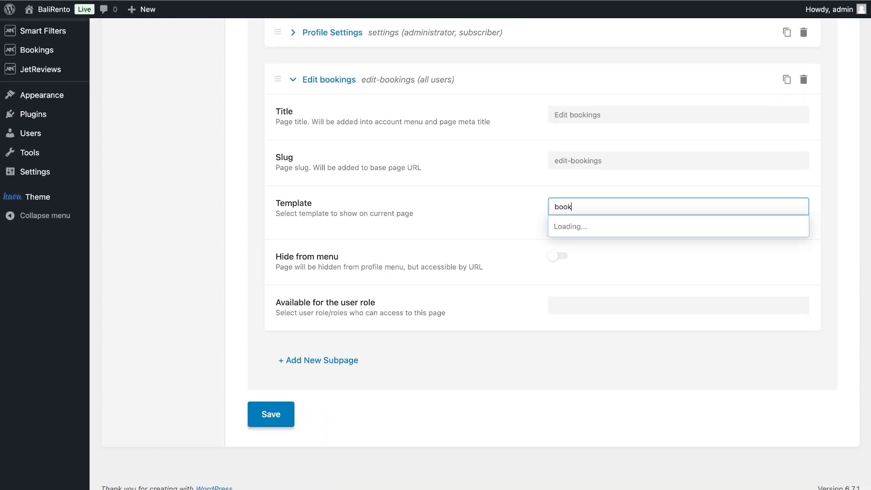
click(574, 226)
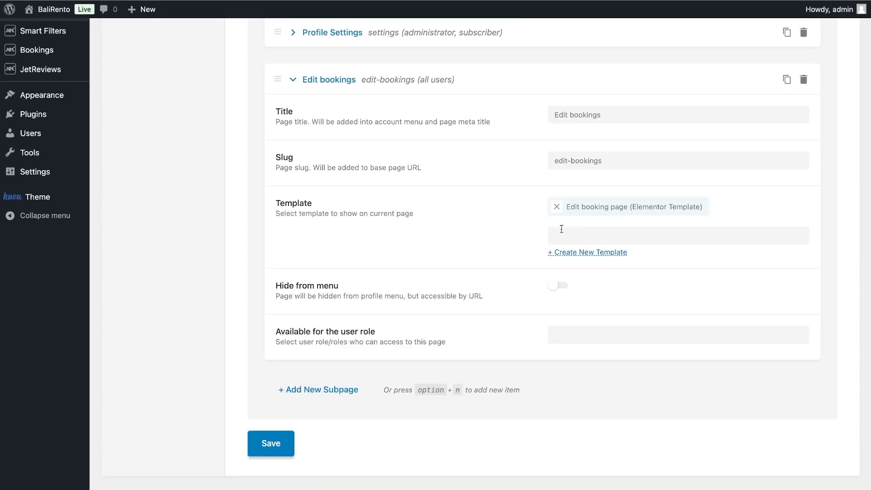
click(589, 334)
click(589, 352)
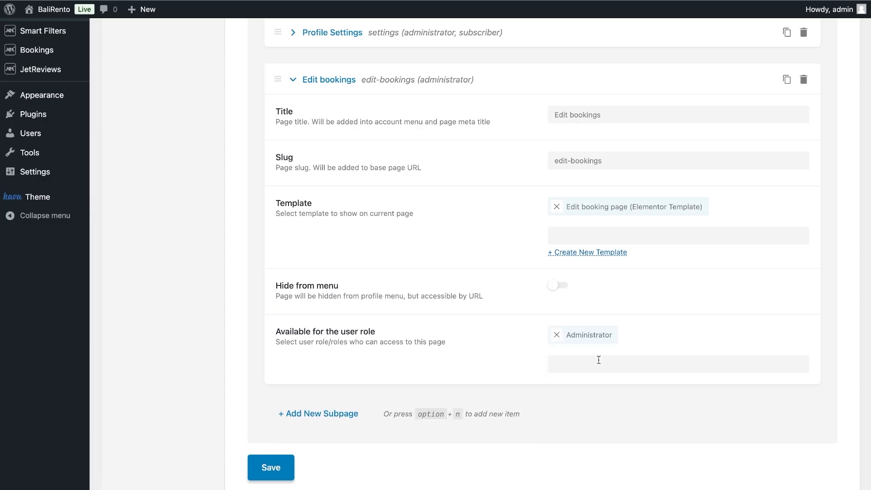
click(268, 468)
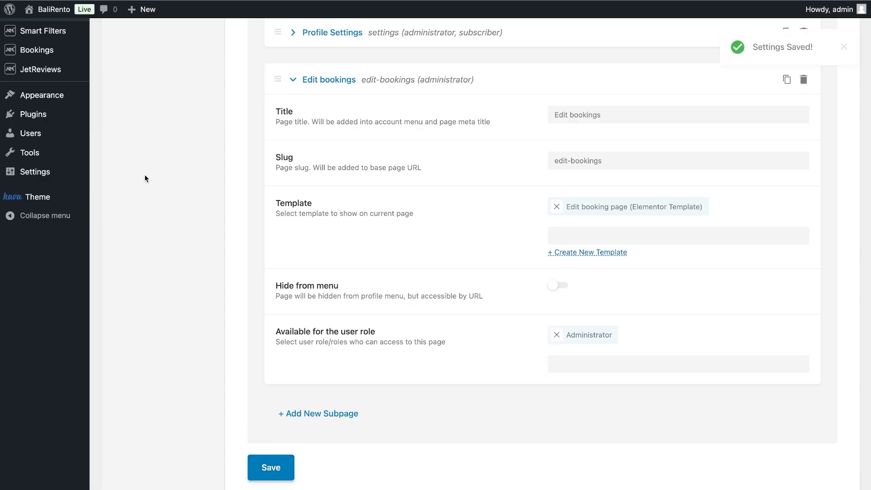
click(46, 11)
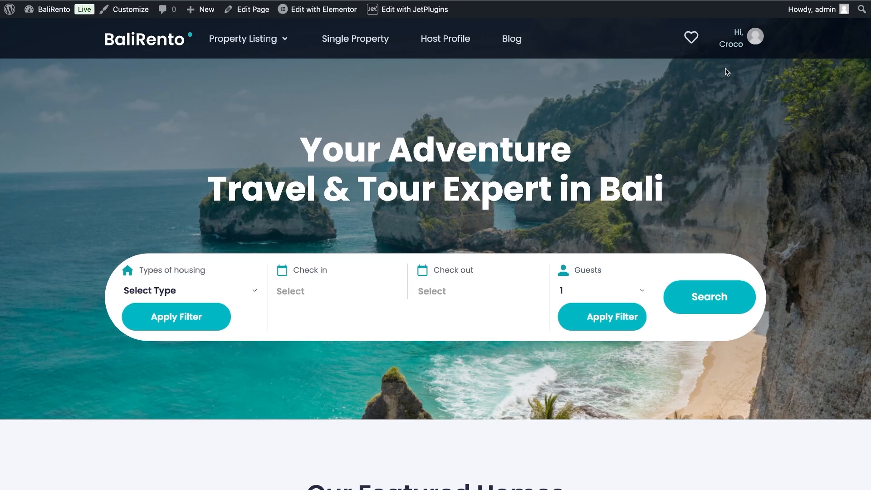
On the Edit bookings page, set booking 2 to Processing and Moder Lake view family Home.
click(739, 36)
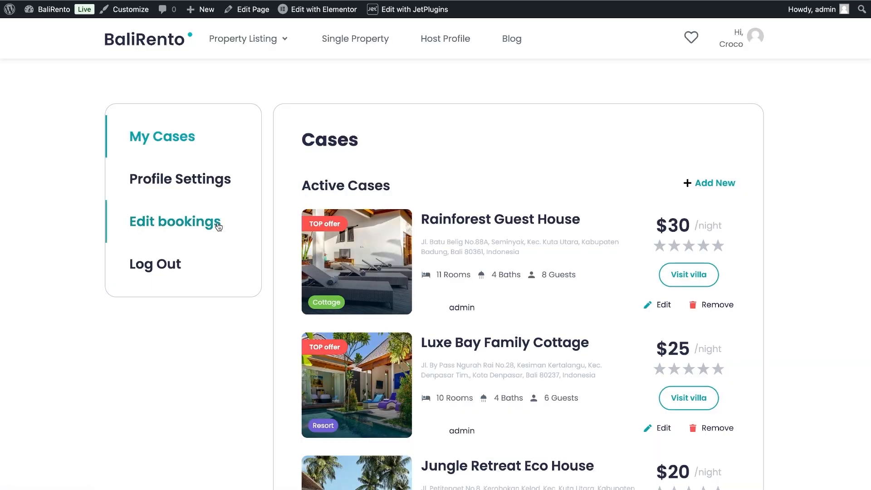
click(218, 227)
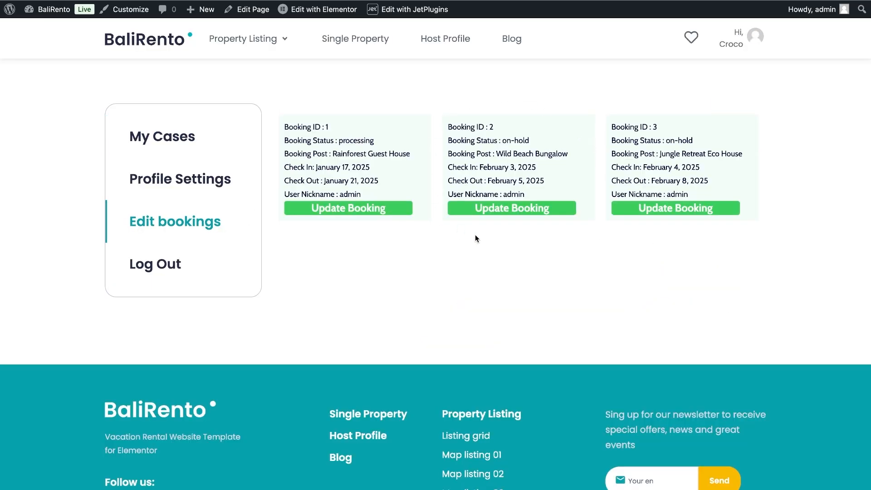
click(523, 208)
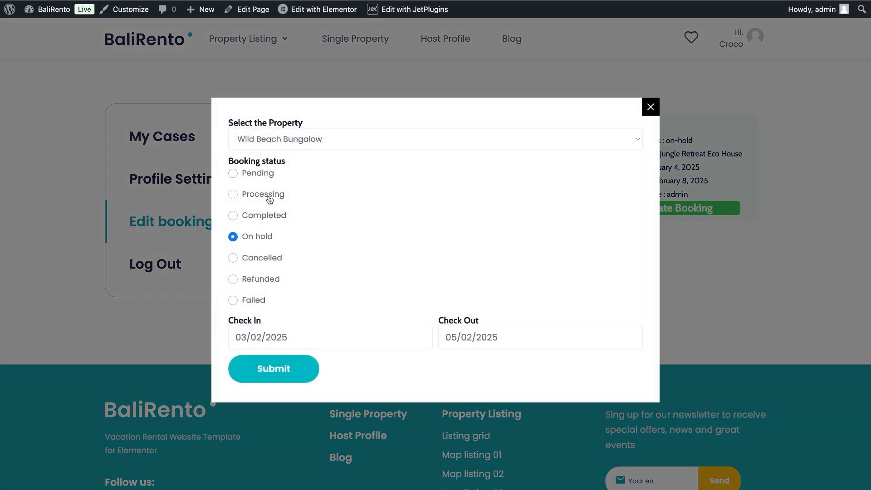
click(269, 199)
click(298, 142)
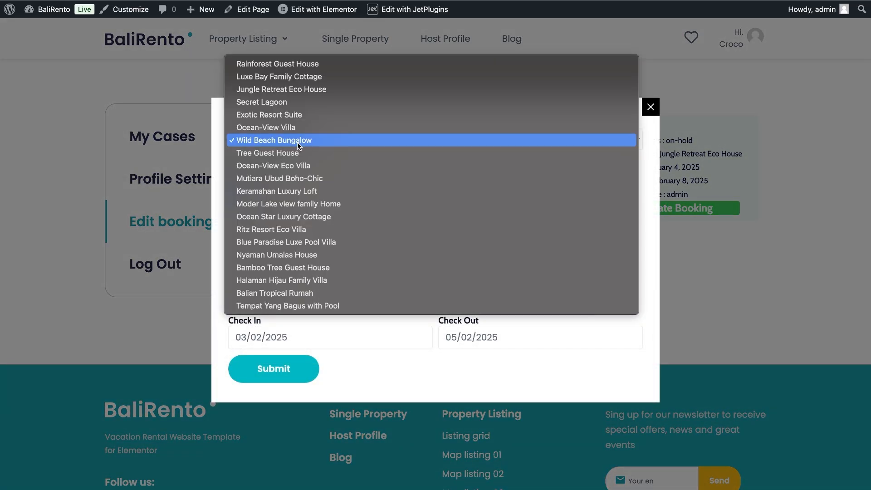
click(290, 204)
Set the dates to January 28–31, 2025, submit, and view booking 2's details.
scroll(290, 206, down, 1)
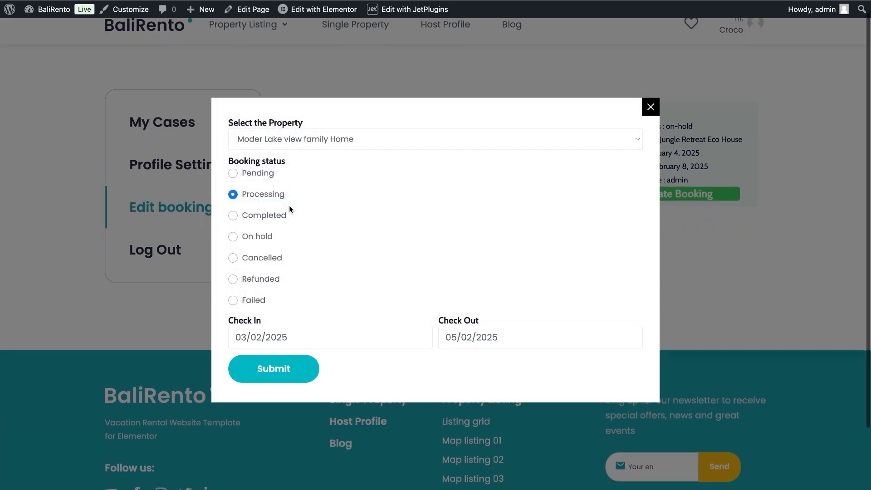
click(300, 338)
scroll(300, 343, down, 5)
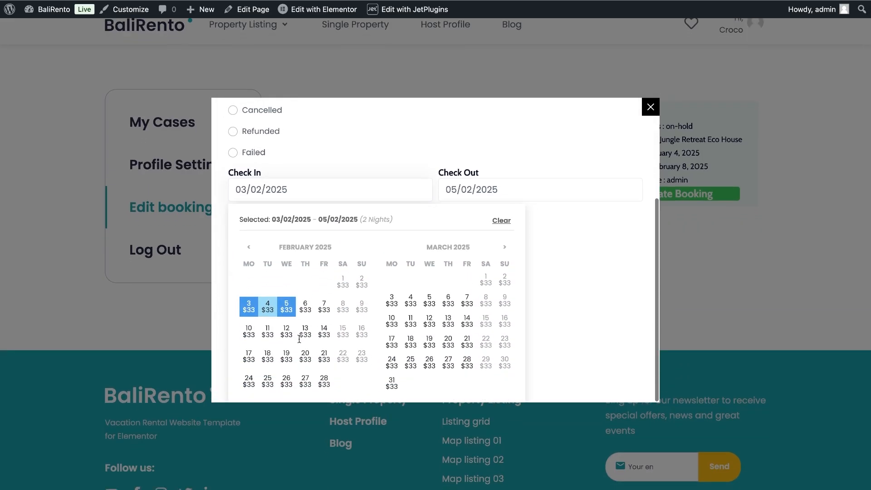
click(248, 247)
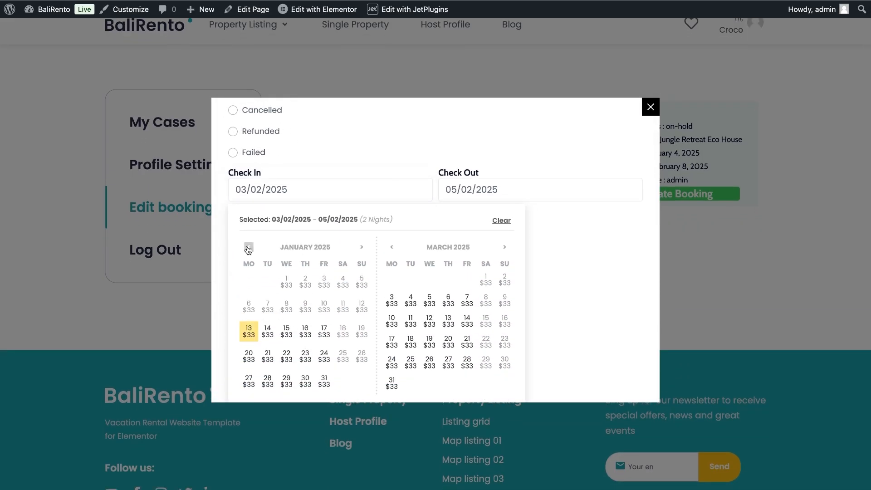
click(268, 383)
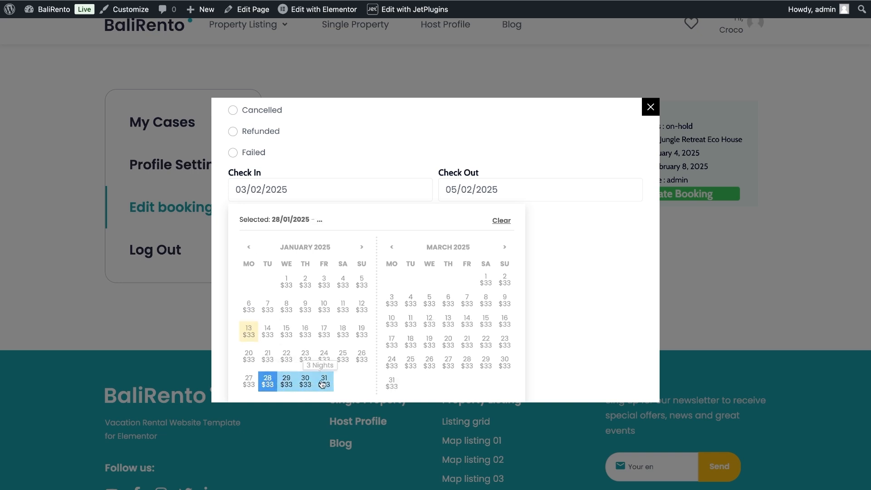
click(324, 381)
click(298, 378)
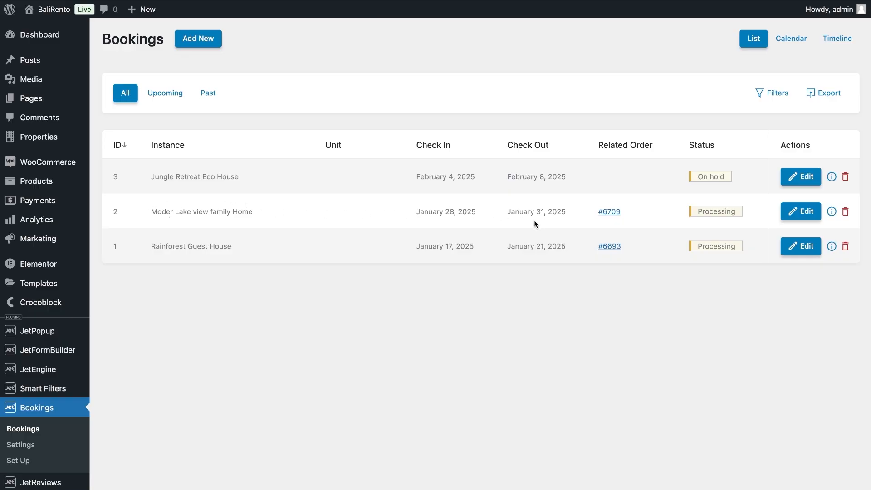
click(831, 212)
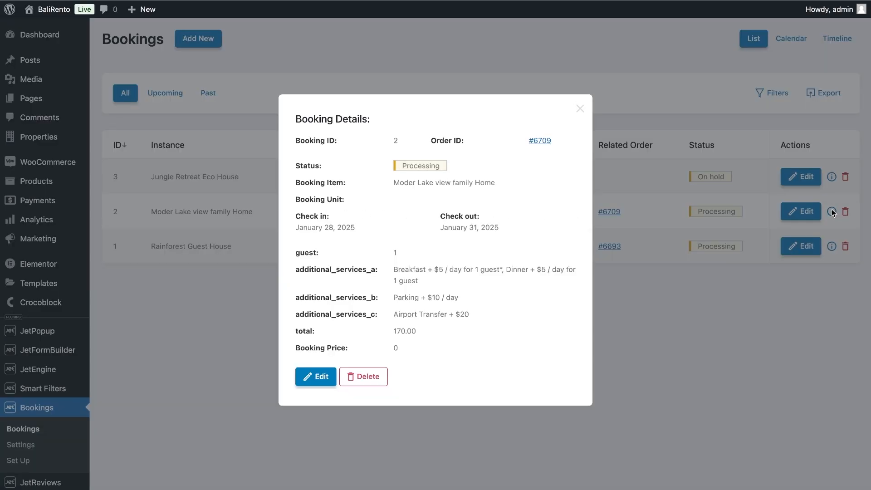